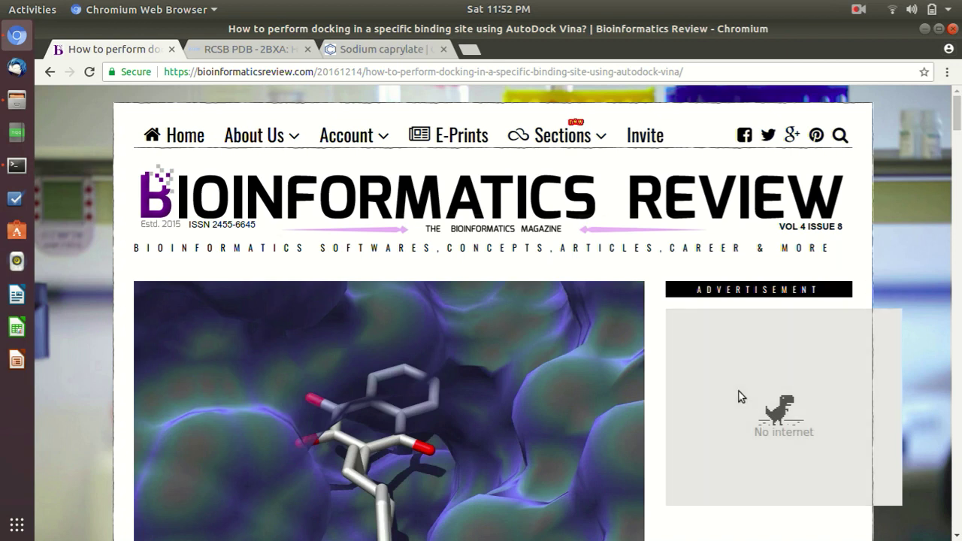
# Step: Read the docking article's introduction about the Human Serum Albumin protein, the Sodium Octanoate ligand and the CMPF binding site
pyautogui.scroll(-5, 740, 396)
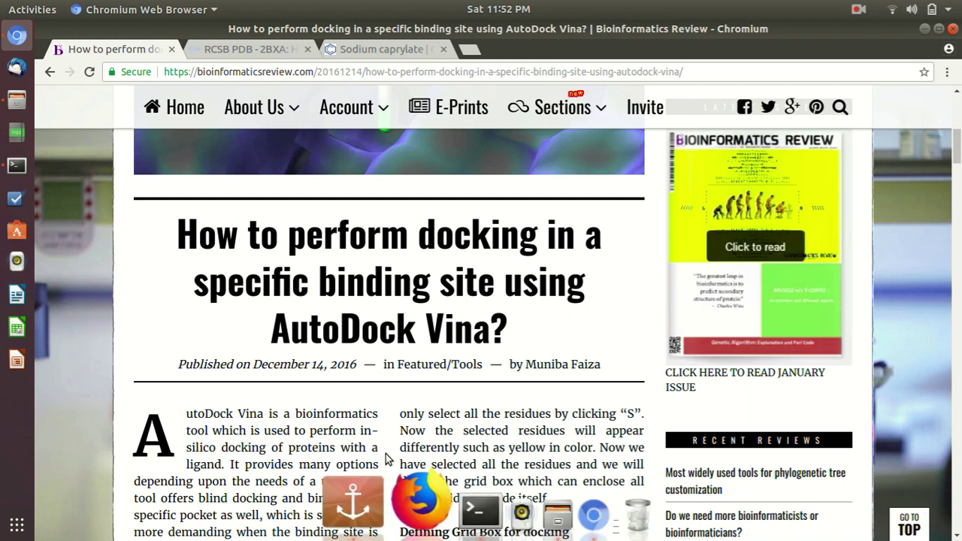
pyautogui.scroll(-1, 425, 362)
pyautogui.scroll(-6, 425, 362)
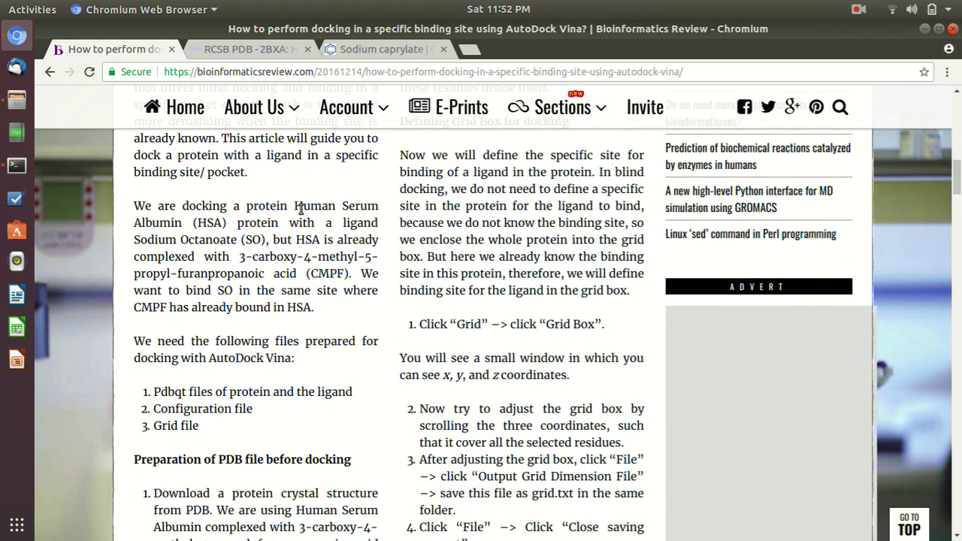
pyautogui.moveTo(134, 239); pyautogui.dragTo(235, 252)
pyautogui.click(236, 253)
pyautogui.moveTo(311, 275); pyautogui.dragTo(347, 275)
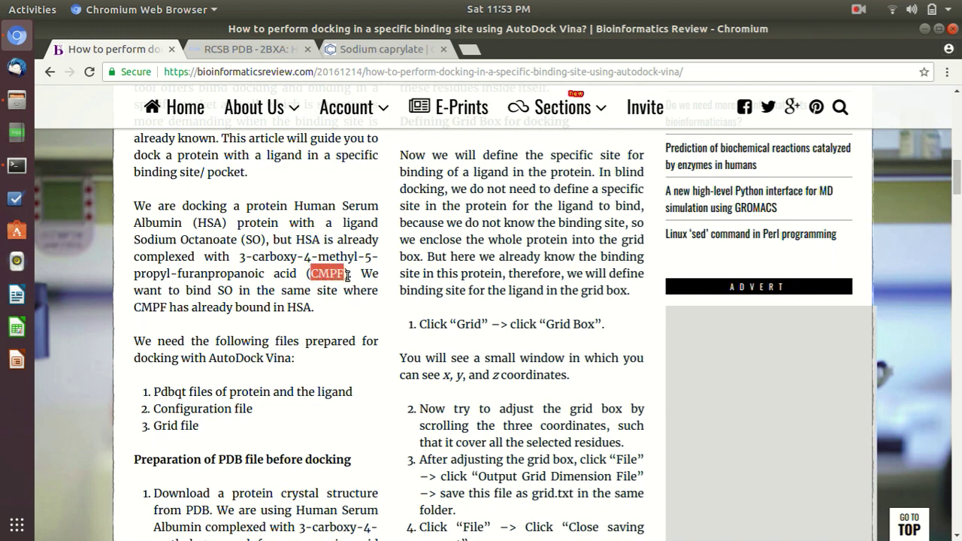
pyautogui.click(347, 275)
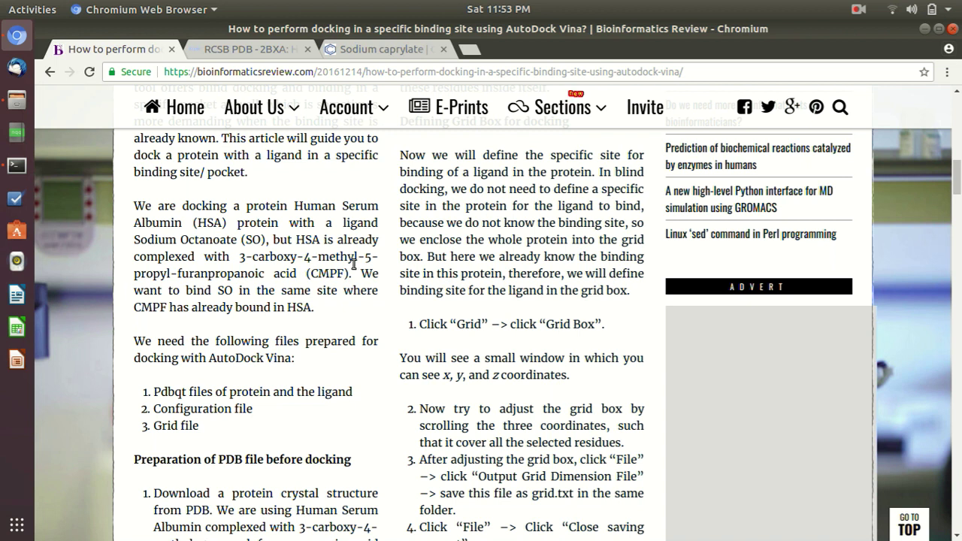
# Step: View the RCSB PDB entry 2BXA and check the file formats offered for downloading the structure, including PDB Format
pyautogui.click(231, 48)
pyautogui.moveTo(359, 103)
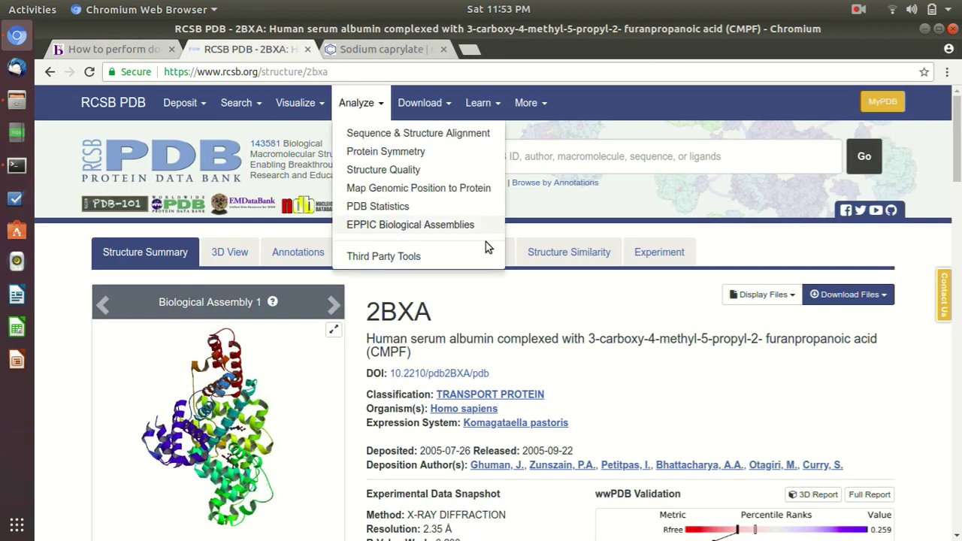
pyautogui.click(865, 297)
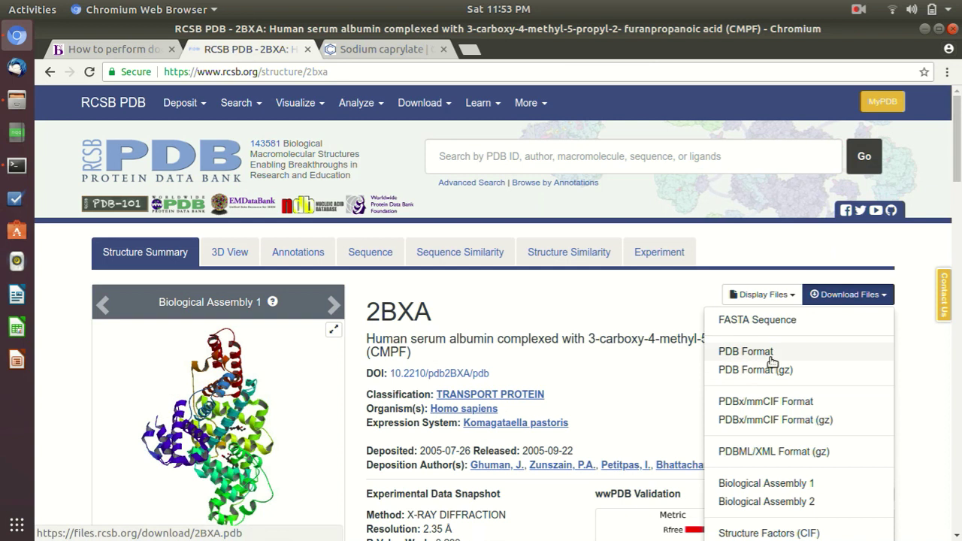
pyautogui.click(634, 329)
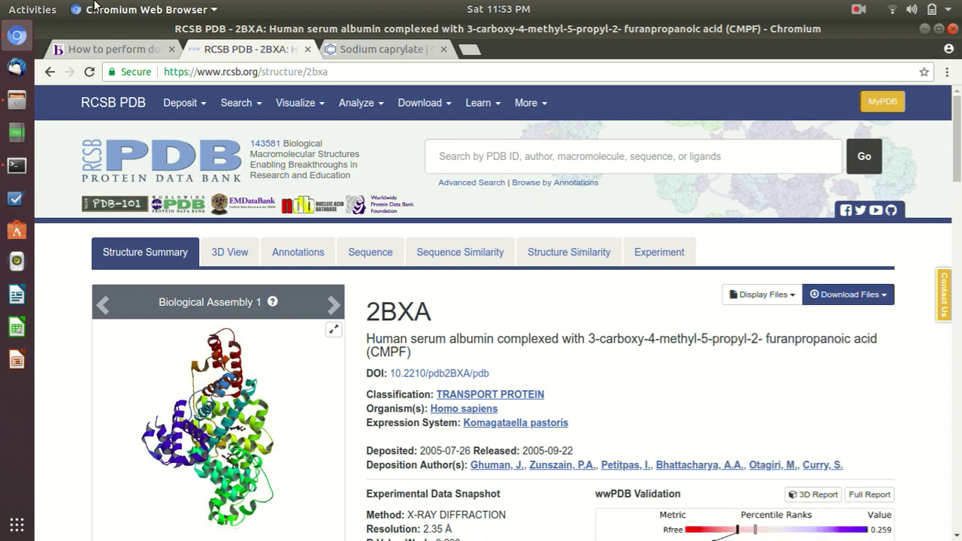
# Step: Review the chemical names and compound summary of Sodium Caprylate on its PubChem page
pyautogui.click(404, 53)
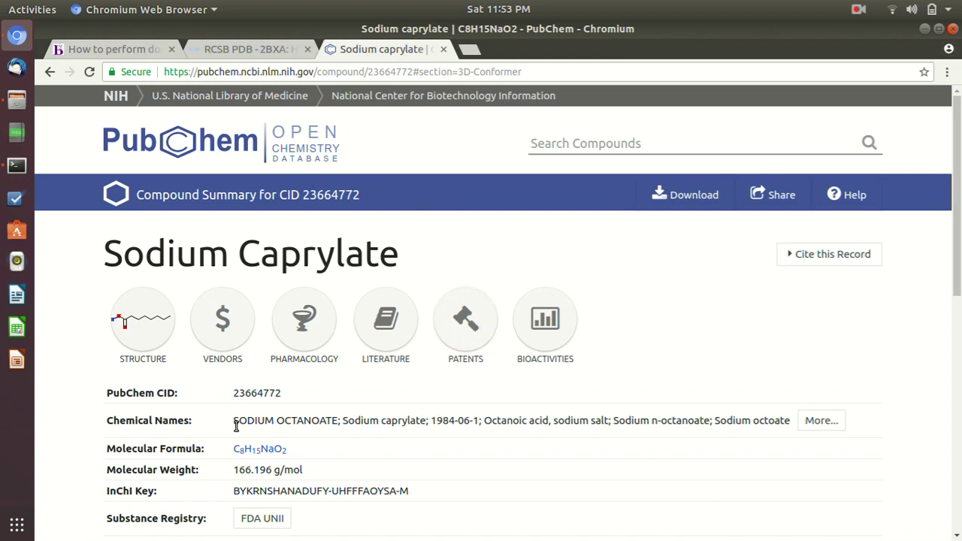
pyautogui.moveTo(234, 422); pyautogui.dragTo(338, 419)
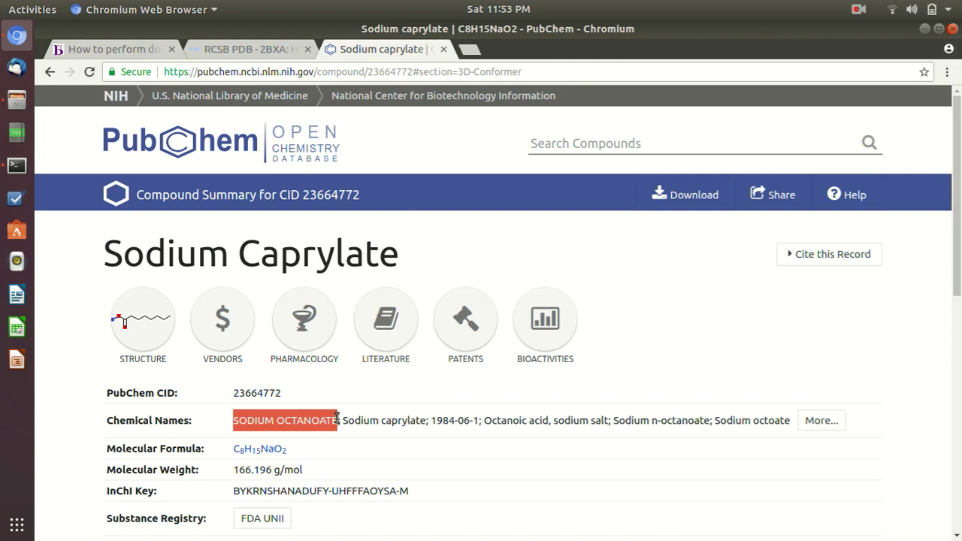
pyautogui.moveTo(242, 247); pyautogui.dragTo(440, 269)
pyautogui.scroll(-7, 557, 495)
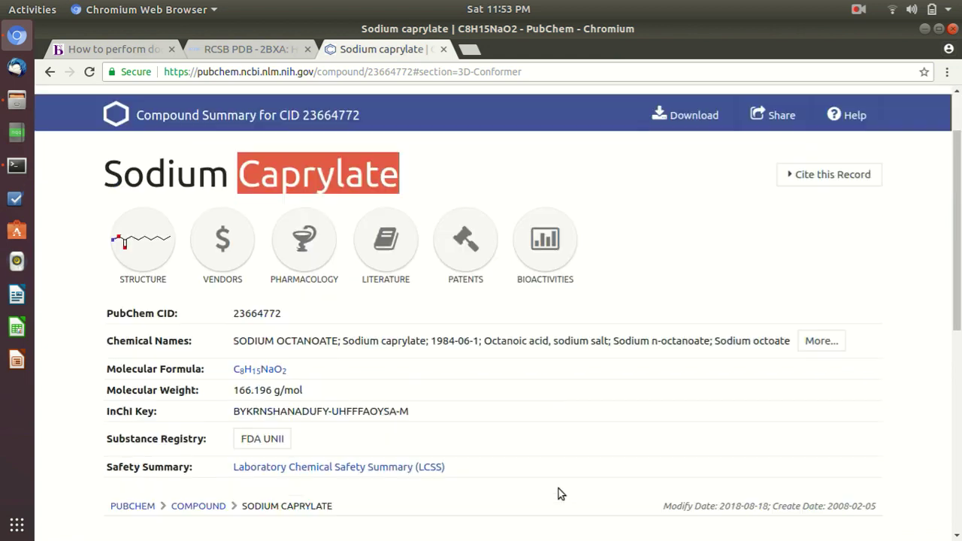
pyautogui.scroll(4, 556, 480)
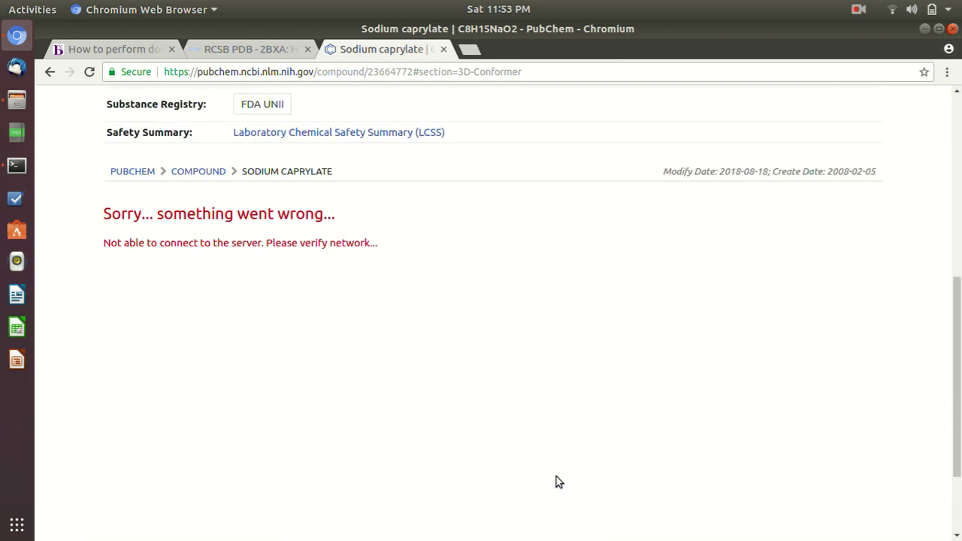
# Step: Reload the Sodium Caprylate page and show the download formats for its 3D conformer
pyautogui.click(89, 71)
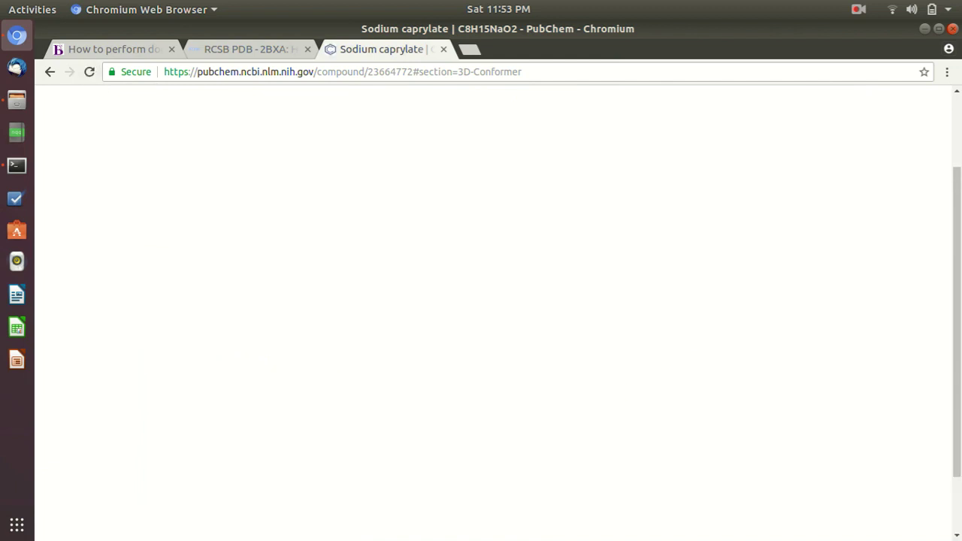
pyautogui.scroll(-5, 584, 386)
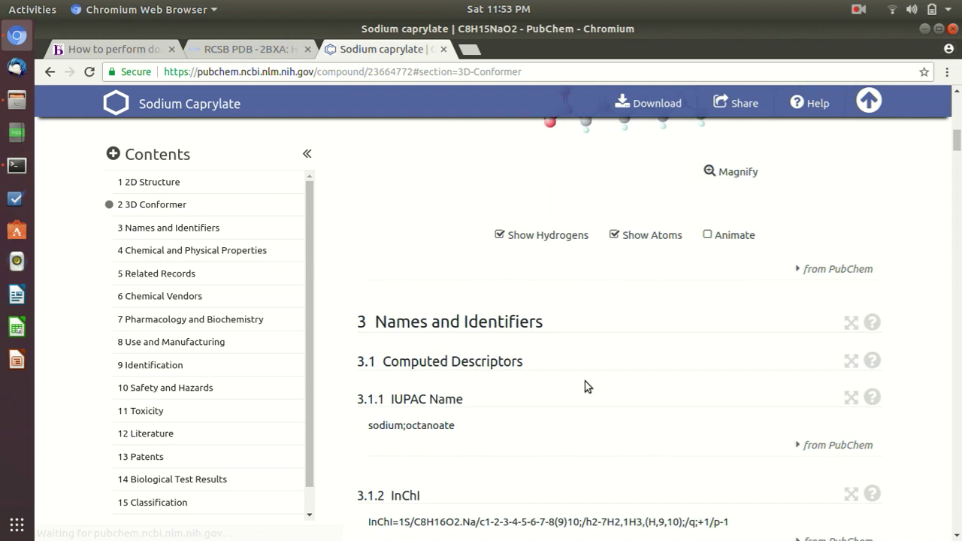
pyautogui.scroll(4, 584, 386)
pyautogui.scroll(2, 584, 378)
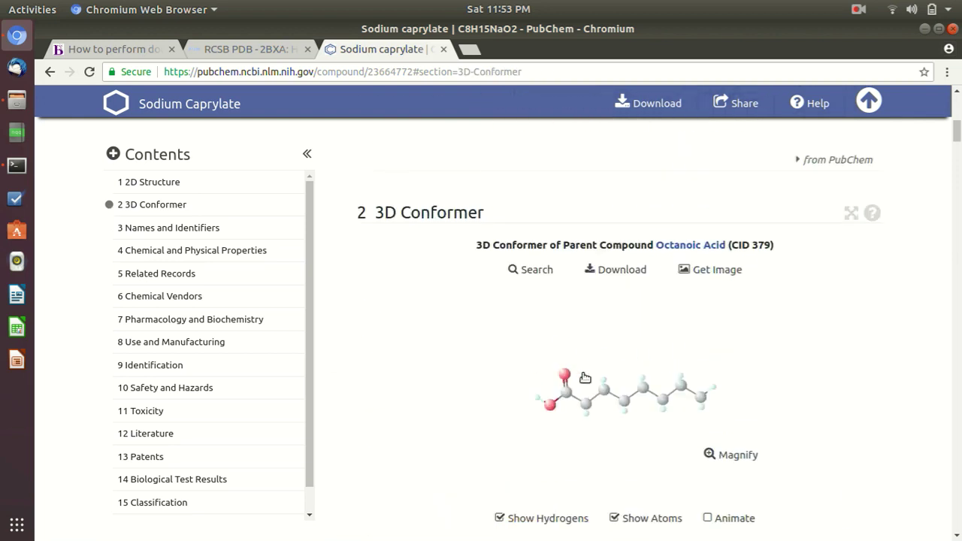
pyautogui.click(606, 275)
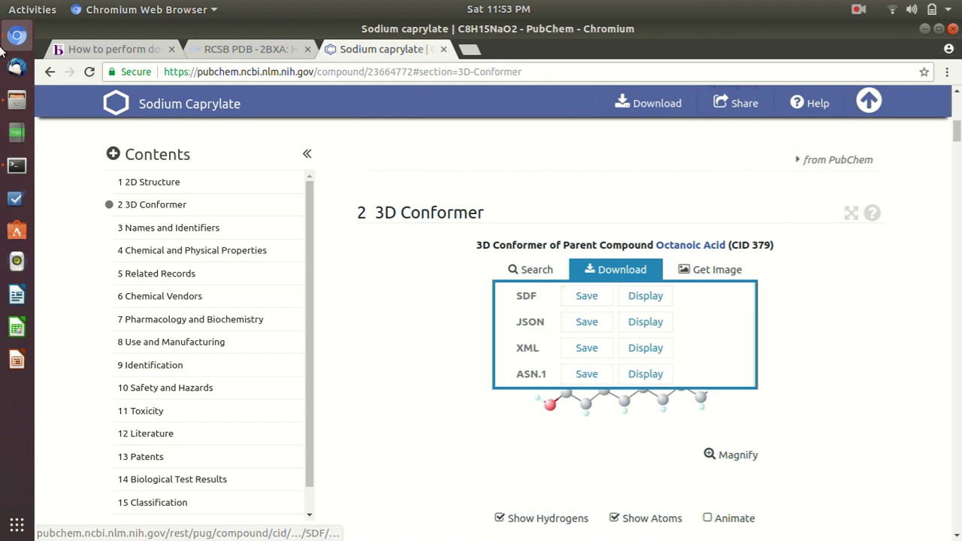
# Step: Switch to the Files app's Docking folder and locate the 2bxa 1.pdb protein file and the Structure3D_CID_379.sdf ligand file
pyautogui.click(16, 99)
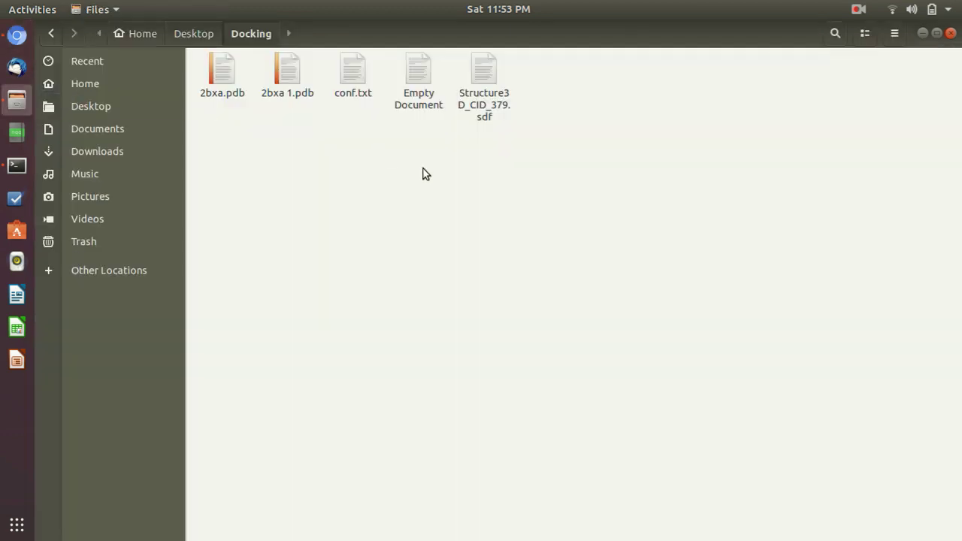
pyautogui.click(277, 72)
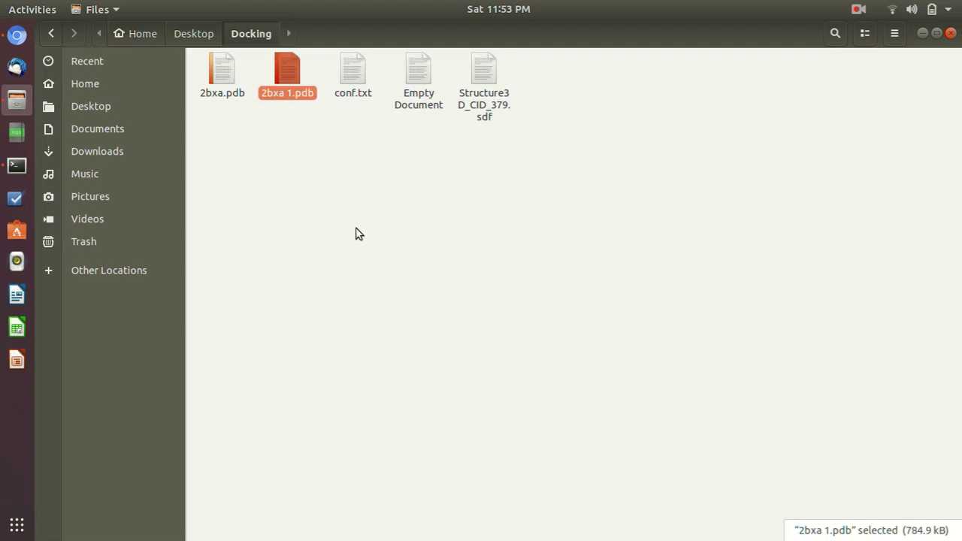
pyautogui.click(485, 111)
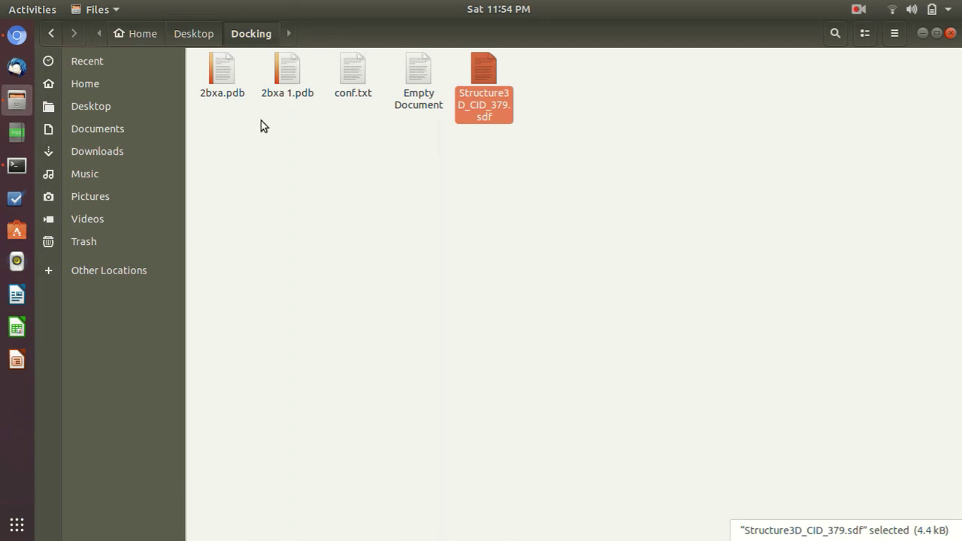
# Step: Open 2bxa 1.pdb in the Text Editor and examine the last chain B atoms and the HETATM records that follow them
pyautogui.doubleClick(295, 81)
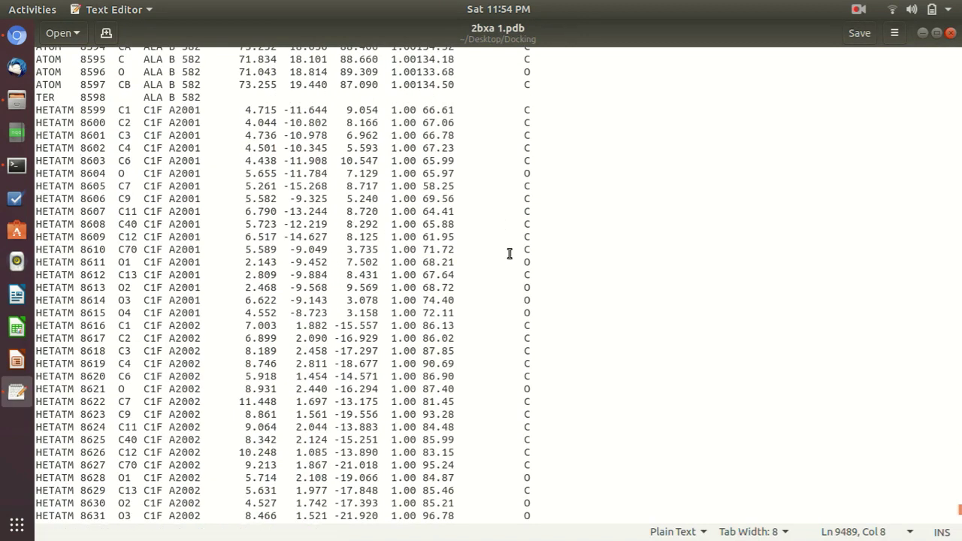
pyautogui.moveTo(175, 194); pyautogui.dragTo(156, 194)
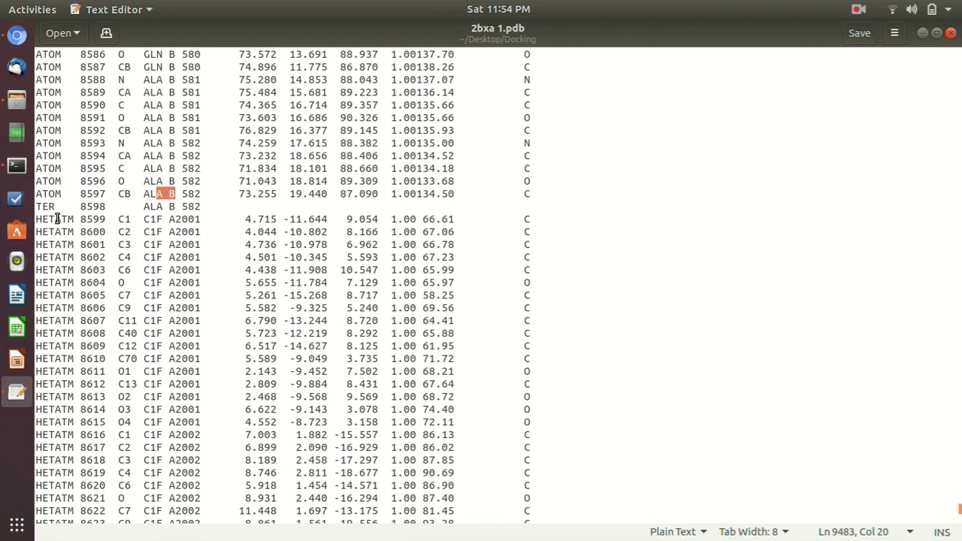
pyautogui.moveTo(55, 219); pyautogui.dragTo(218, 232)
pyautogui.click(223, 246)
# Step: Compare the chain B and chain A atom records in 2bxa 1.pdb, and close the file
pyautogui.scroll(20, 224, 246)
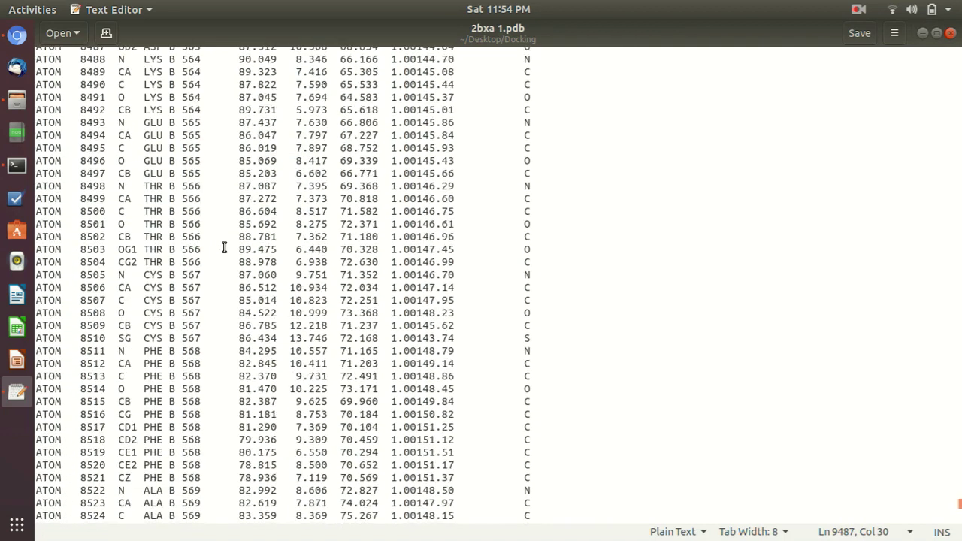
pyautogui.scroll(20, 222, 241)
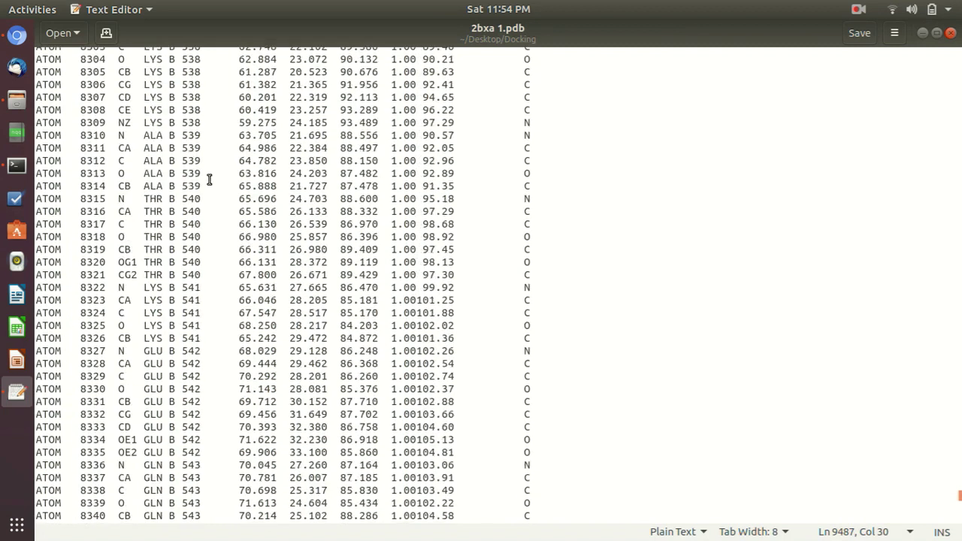
pyautogui.scroll(9, 209, 179)
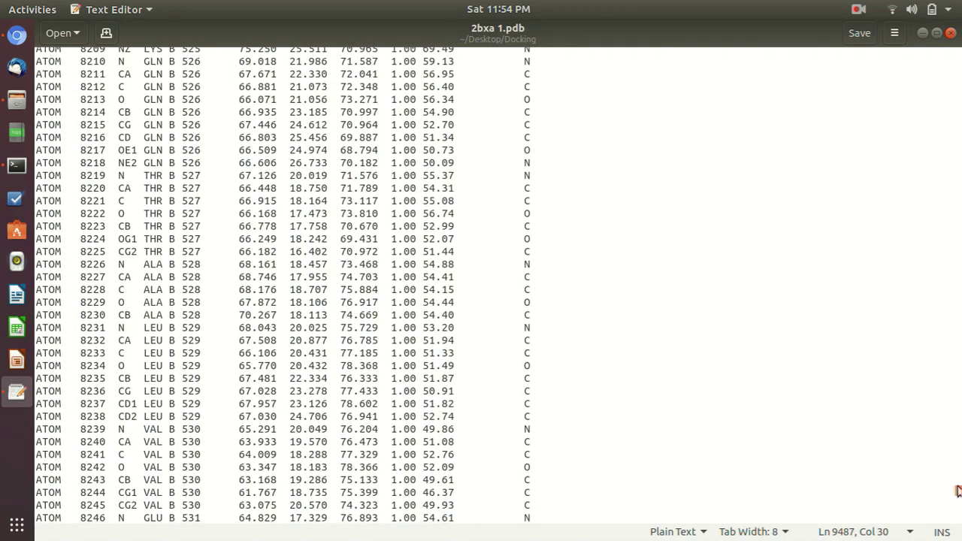
pyautogui.scroll(20, 72, 250)
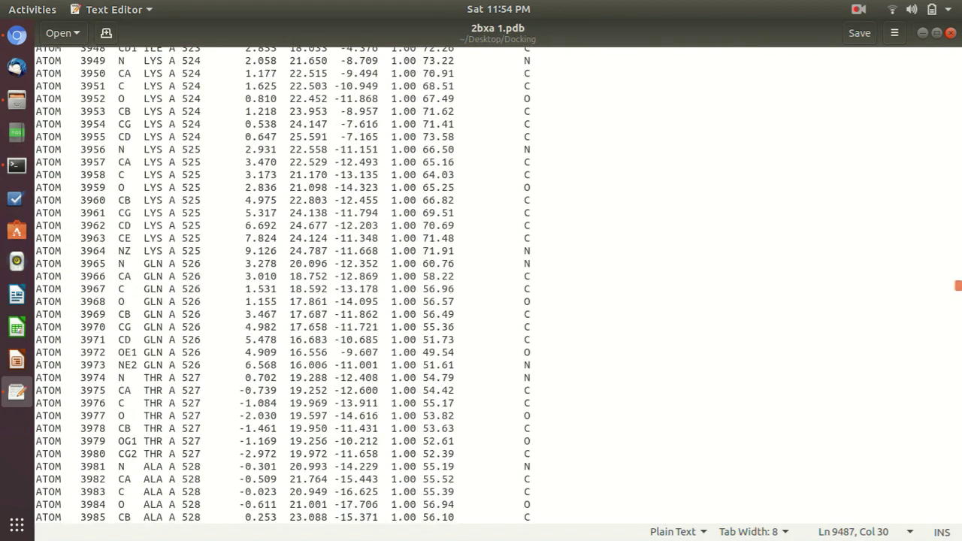
pyautogui.moveTo(150, 250); pyautogui.dragTo(182, 251)
pyautogui.scroll(-20, 277, 402)
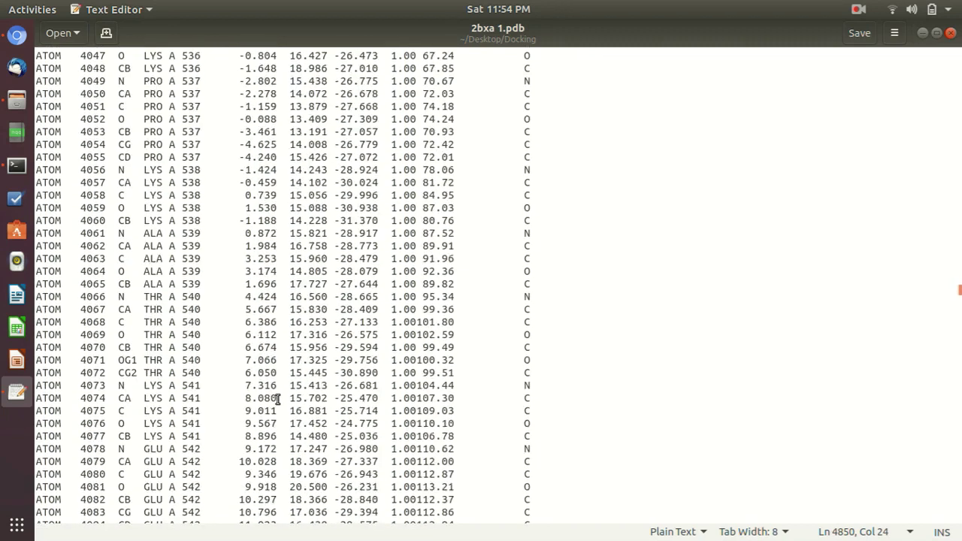
pyautogui.scroll(-17, 275, 398)
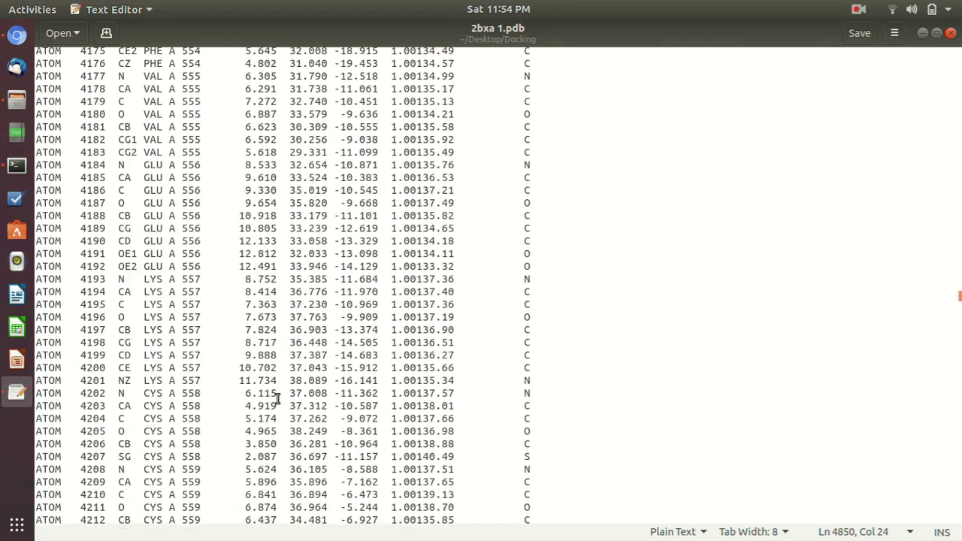
pyautogui.moveTo(956, 297); pyautogui.dragTo(956, 419)
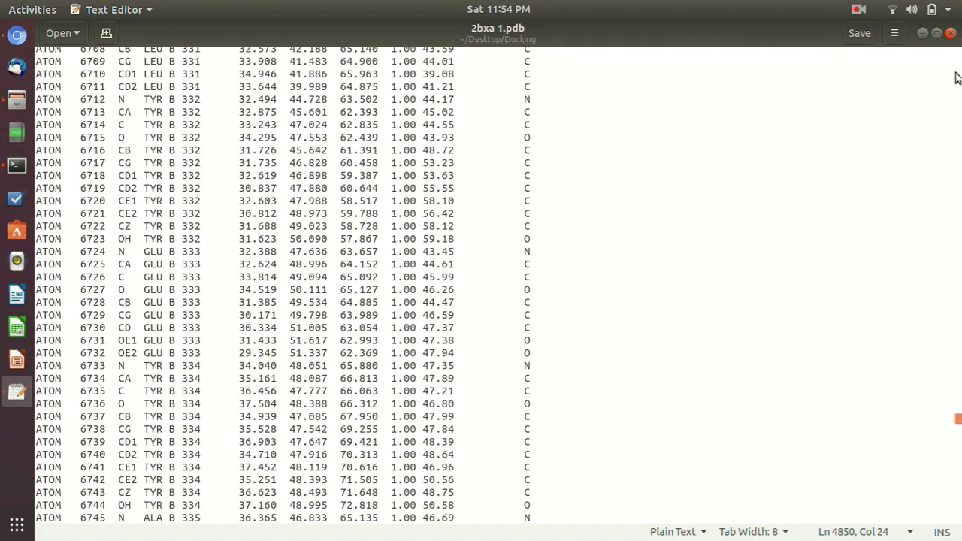
pyautogui.click(951, 34)
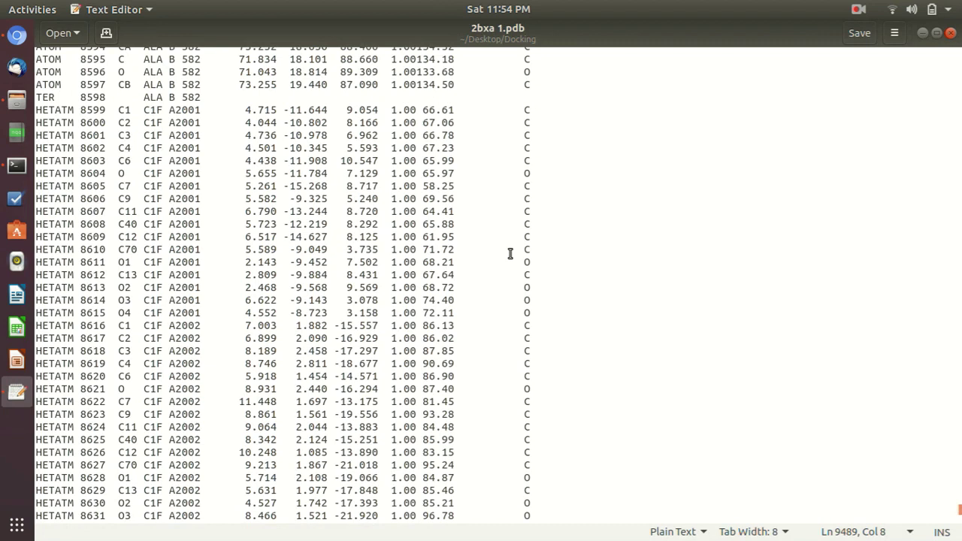
# Step: Inspect the transition from the chain B atoms to the C1F HETATM records in 2bxa 1.pdb
pyautogui.moveTo(177, 193); pyautogui.dragTo(156, 194)
pyautogui.moveTo(55, 218); pyautogui.dragTo(221, 229)
pyautogui.click(222, 245)
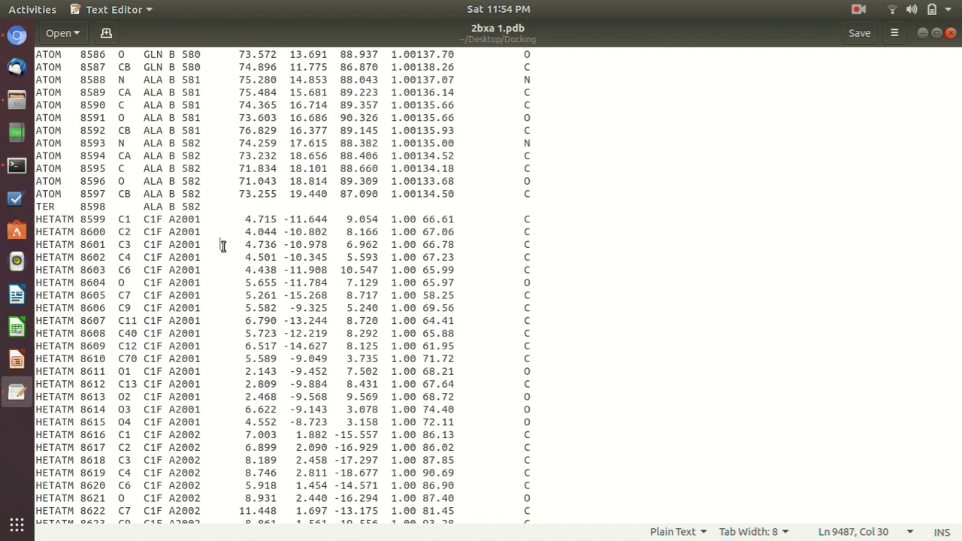
# Step: Trace the atom records in 2bxa 1.pdb from the end of chain B back to chain A, and close the file
pyautogui.scroll(20, 223, 245)
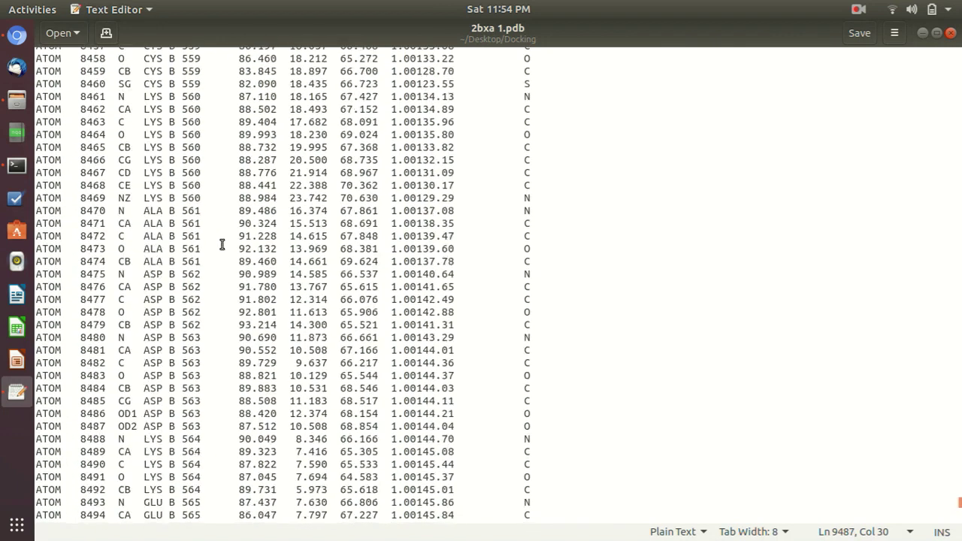
pyautogui.scroll(20, 222, 241)
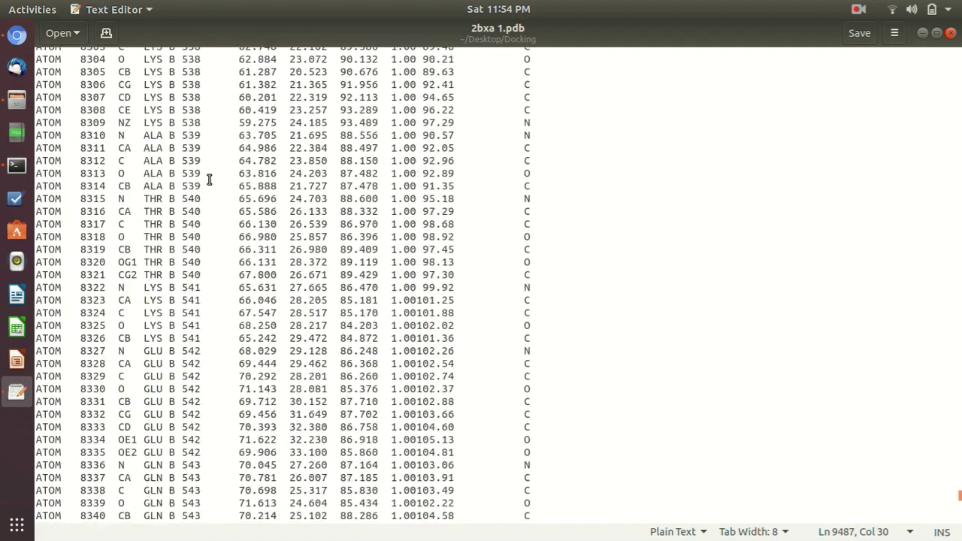
pyautogui.scroll(13, 209, 179)
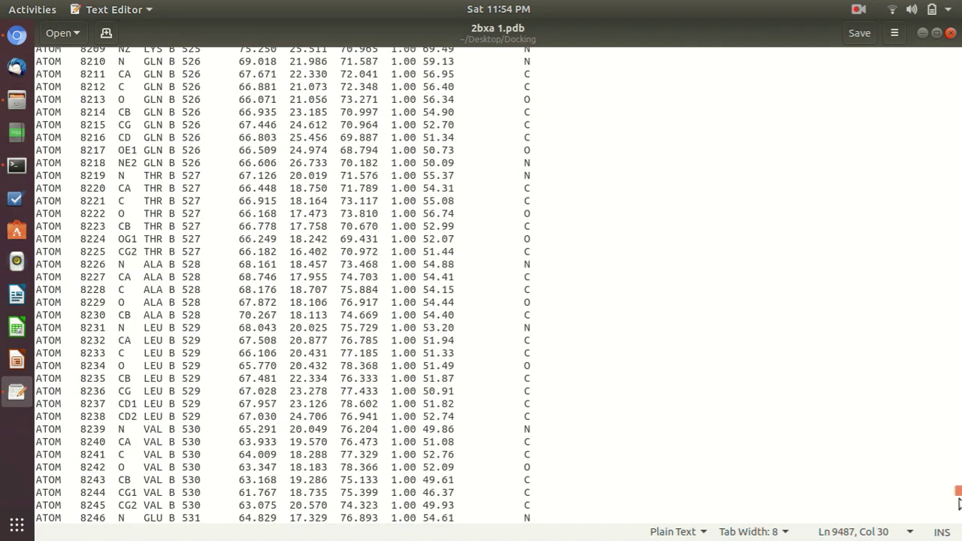
pyautogui.moveTo(957, 491); pyautogui.dragTo(894, 288)
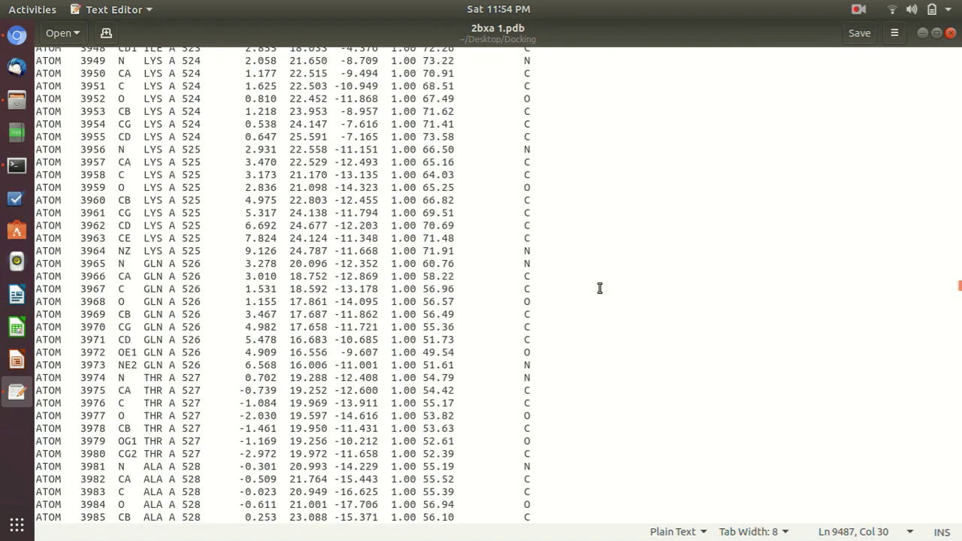
pyautogui.moveTo(150, 250); pyautogui.dragTo(181, 250)
pyautogui.scroll(-20, 277, 402)
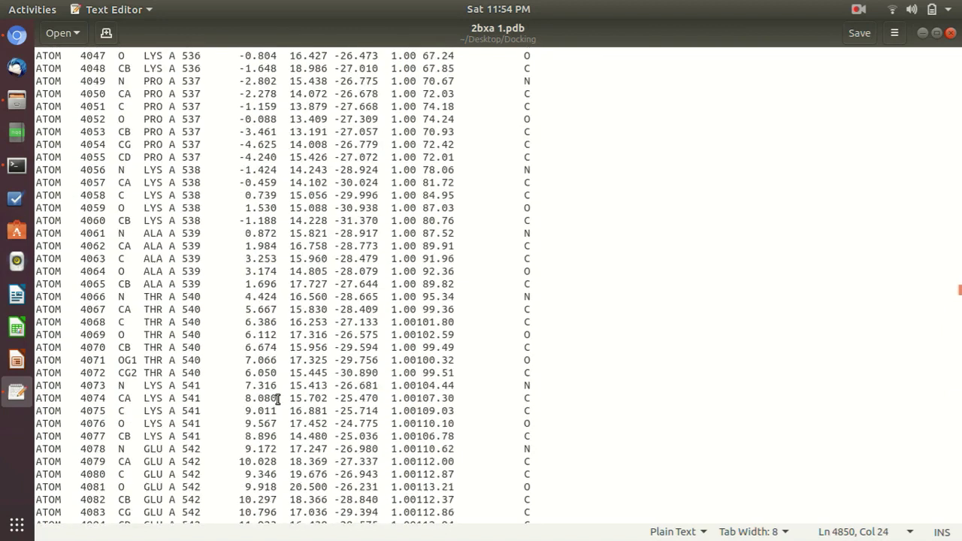
pyautogui.scroll(-20, 277, 398)
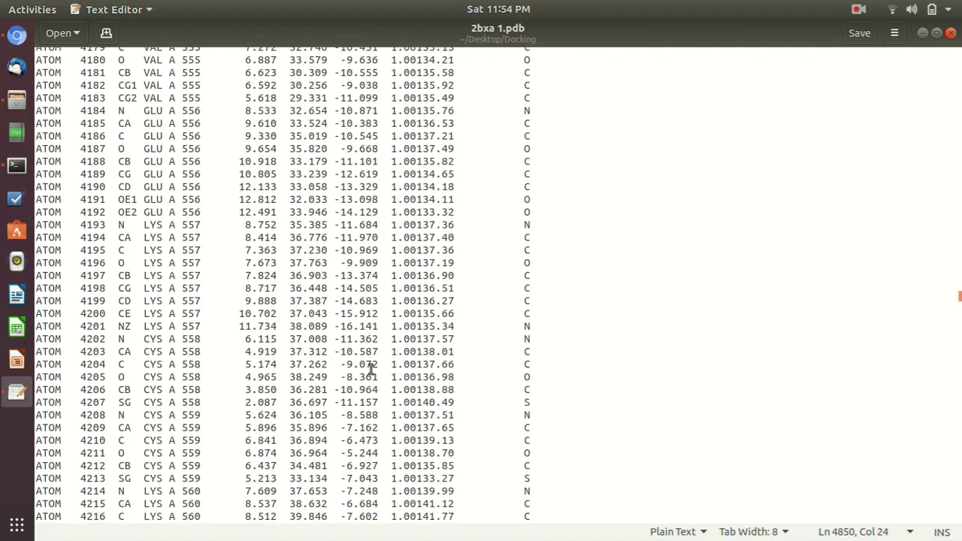
pyautogui.moveTo(957, 296); pyautogui.dragTo(958, 419)
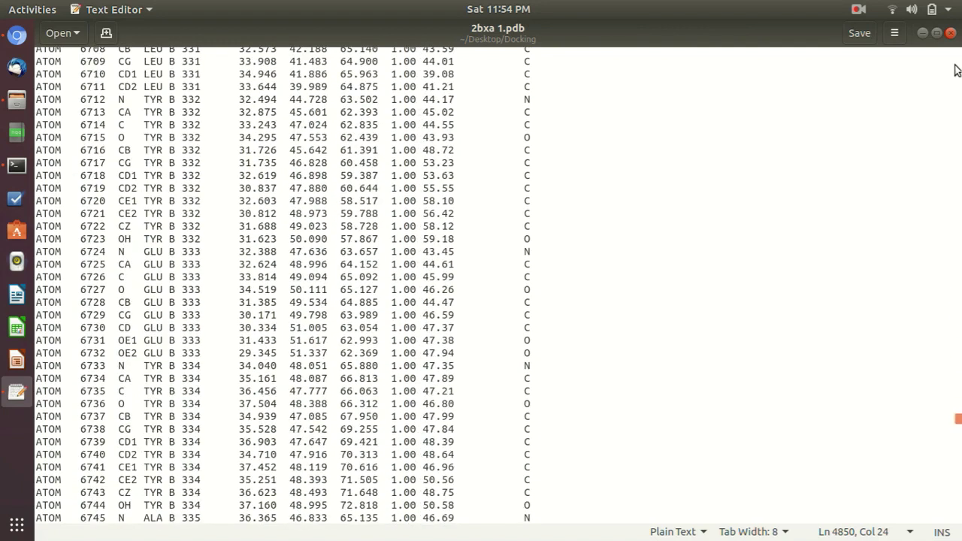
pyautogui.click(951, 34)
# Step: Open 2bxa.pdb from the Docking folder, examine the last chain A records before the CONECT lines, and close it
pyautogui.doubleClick(225, 79)
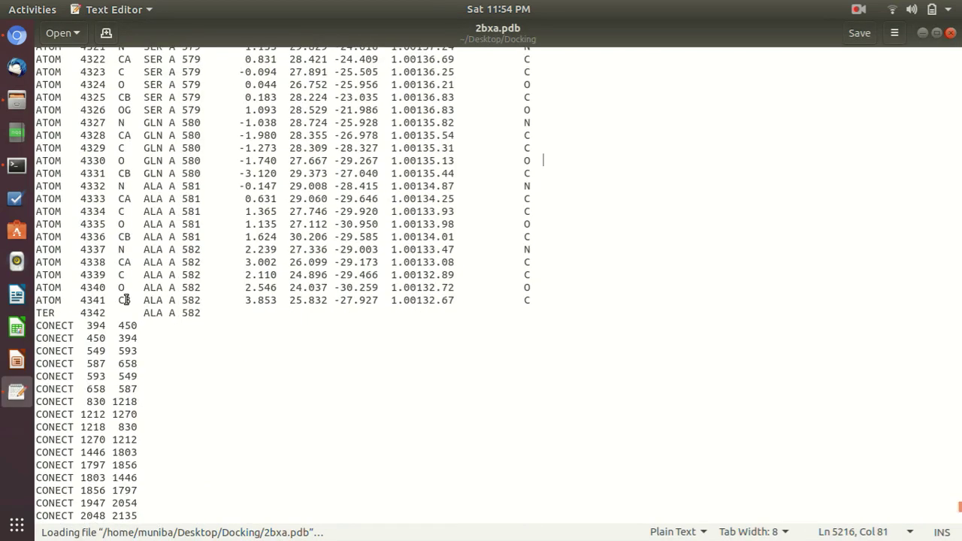
pyautogui.tripleClick(180, 301)
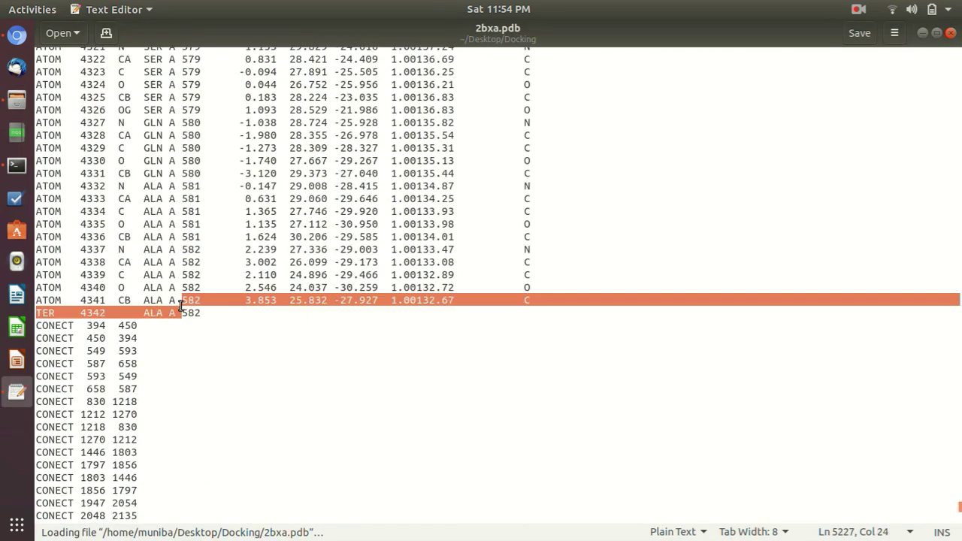
pyautogui.click(160, 354)
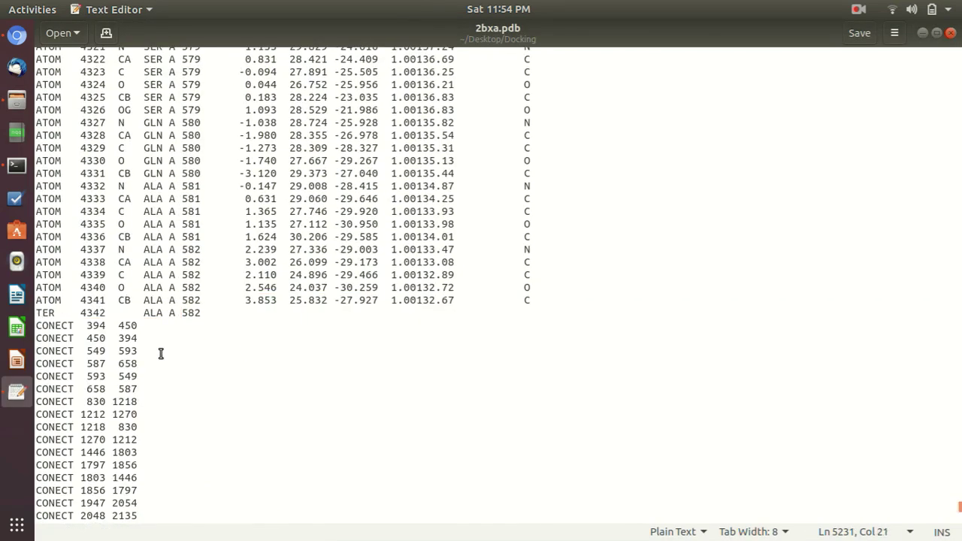
pyautogui.click(950, 33)
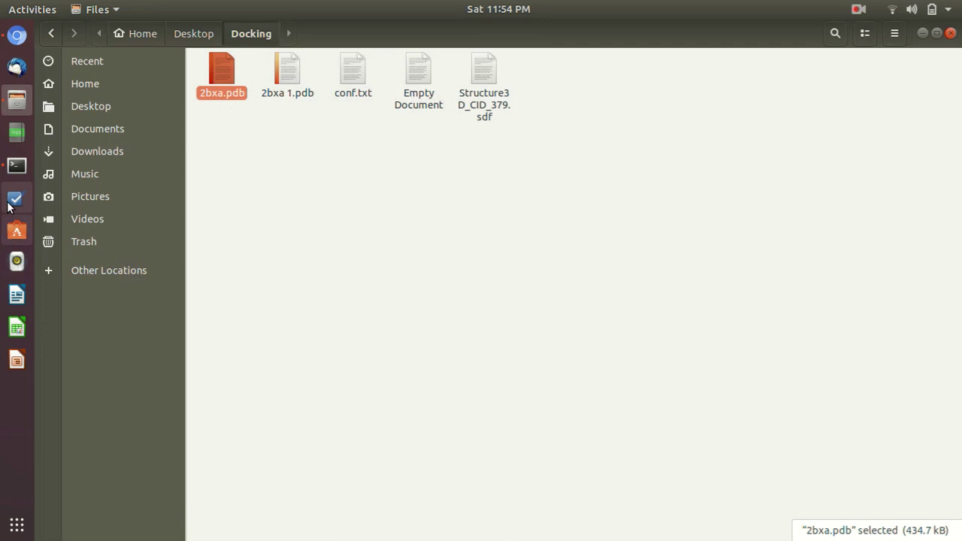
# Step: Switch to the Terminal in the Docking folder and launch PyMOL with the pymol command
pyautogui.click(492, 105)
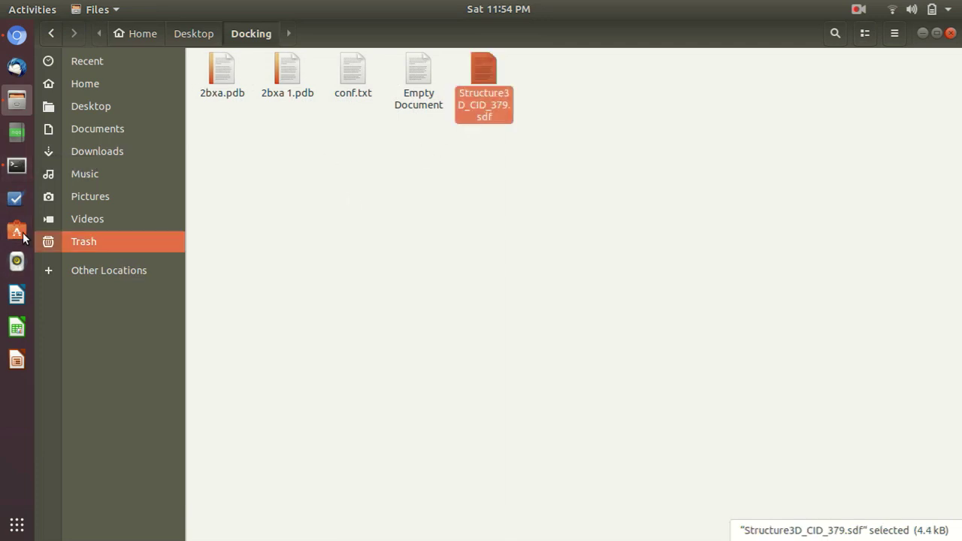
pyautogui.click(18, 166)
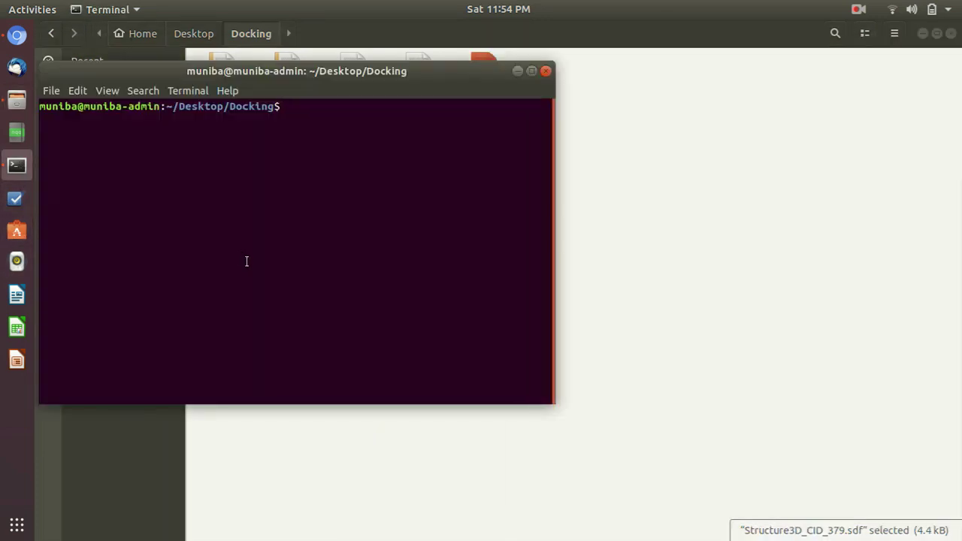
pyautogui.write('pymol')
pyautogui.press('Return')
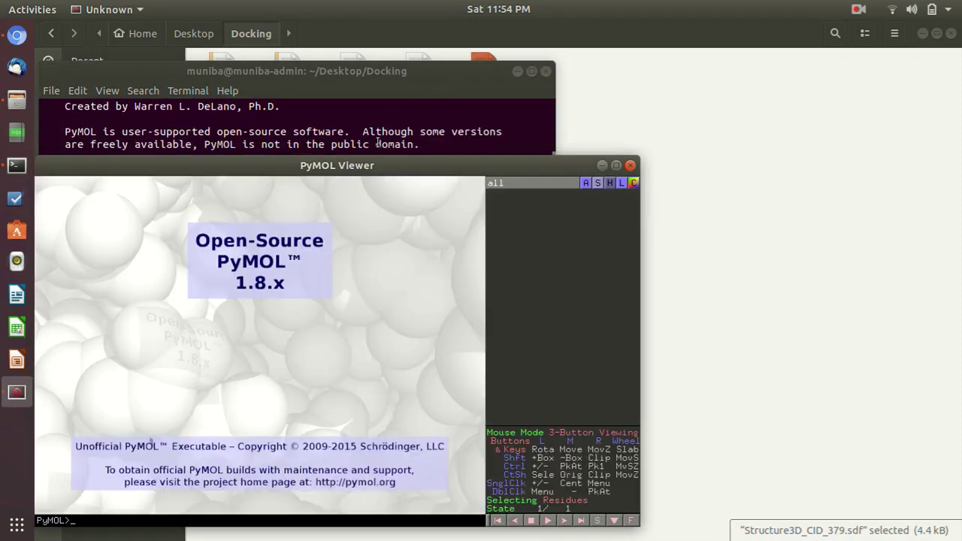
# Step: Load the Structure3D_CID_379.sdf ligand file from the Docking folder into PyMOL
pyautogui.click(47, 50)
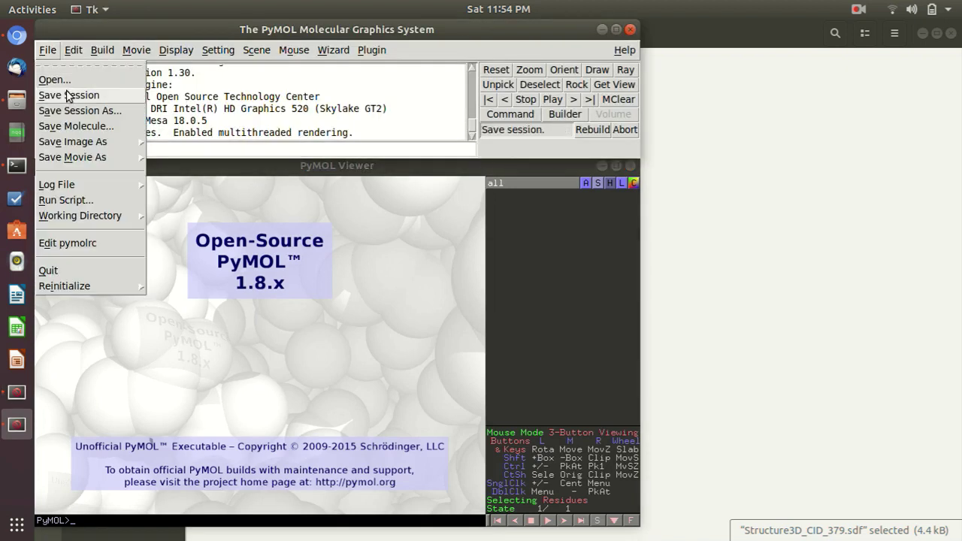
pyautogui.click(54, 80)
pyautogui.click(233, 105)
pyautogui.click(488, 186)
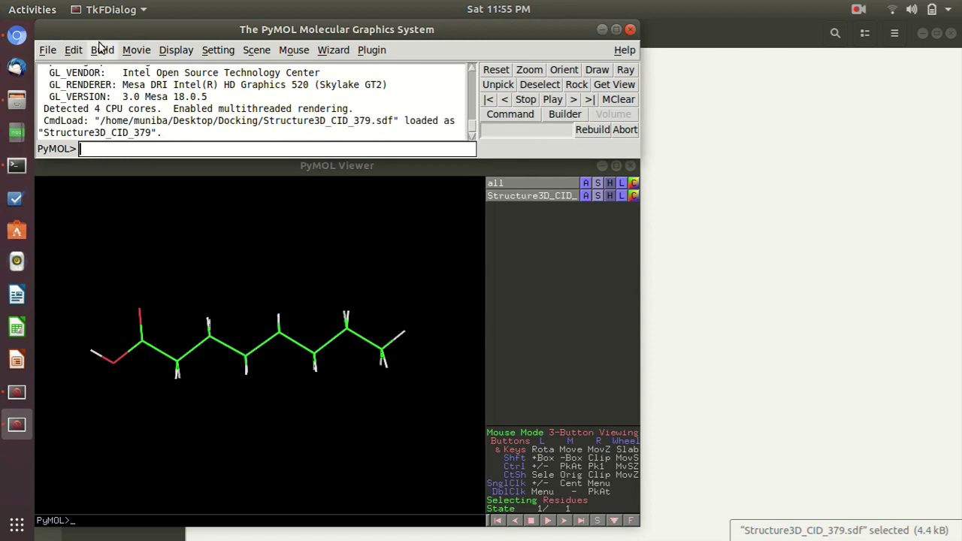
# Step: Save the Structure3D_CID_379 molecule as a PDB file named SO in the Docking folder, and quit PyMOL
pyautogui.click(47, 50)
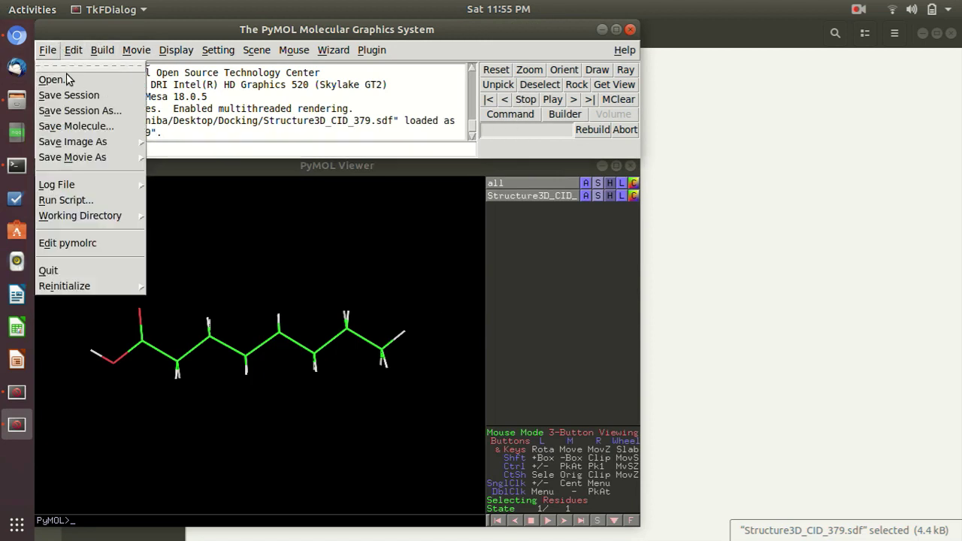
pyautogui.click(83, 125)
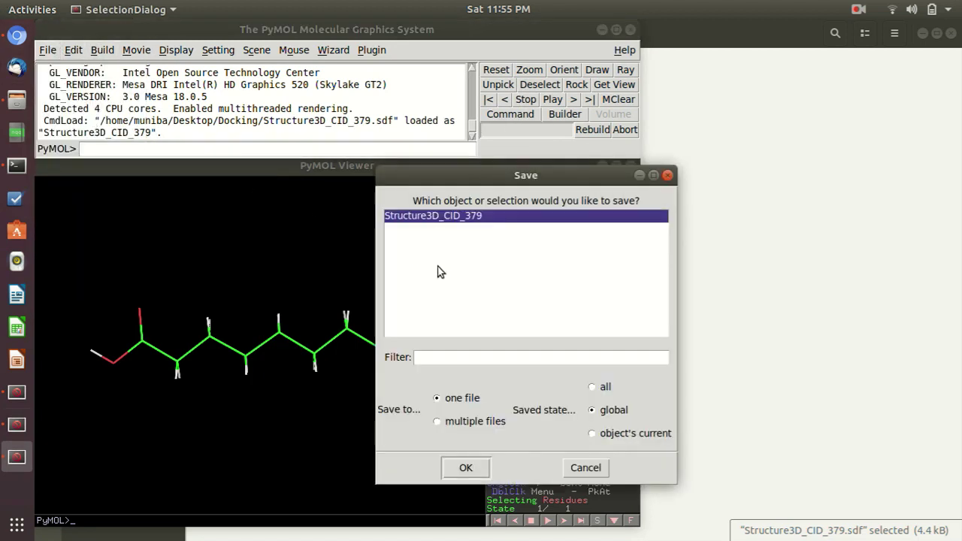
pyautogui.click(466, 468)
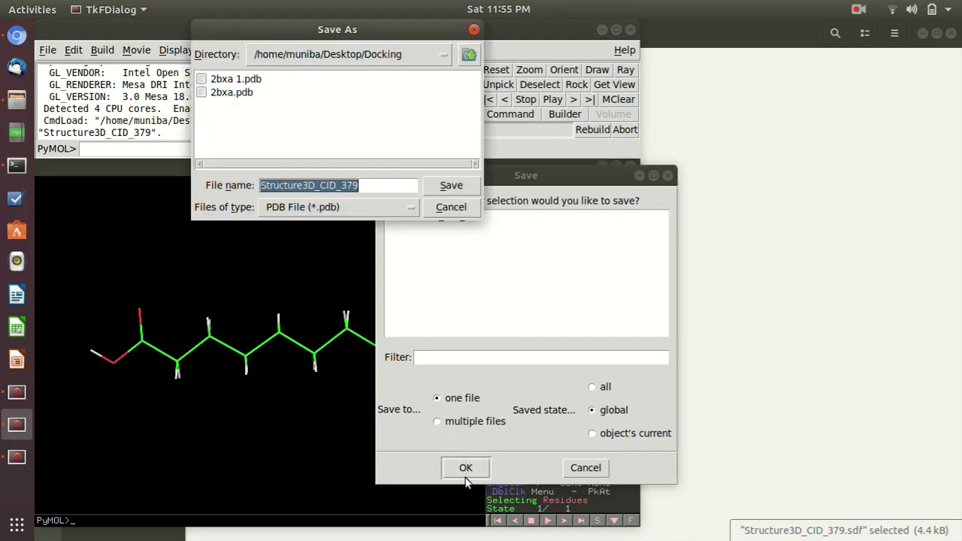
pyautogui.write('SO')
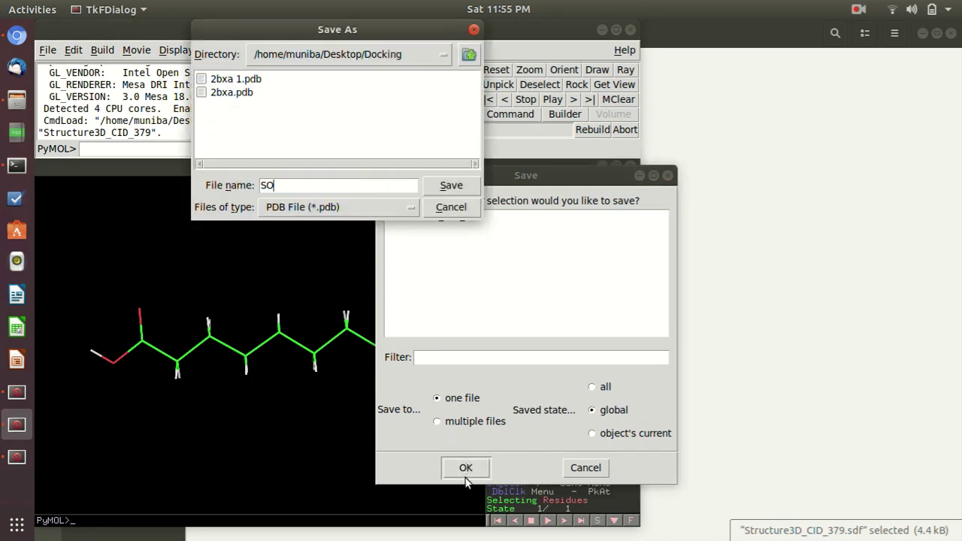
pyautogui.press('Return')
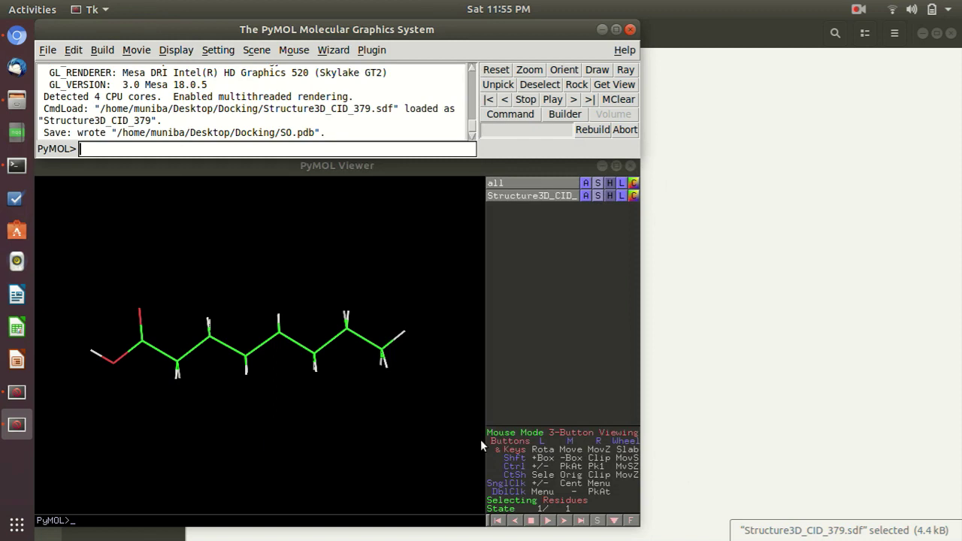
pyautogui.click(632, 30)
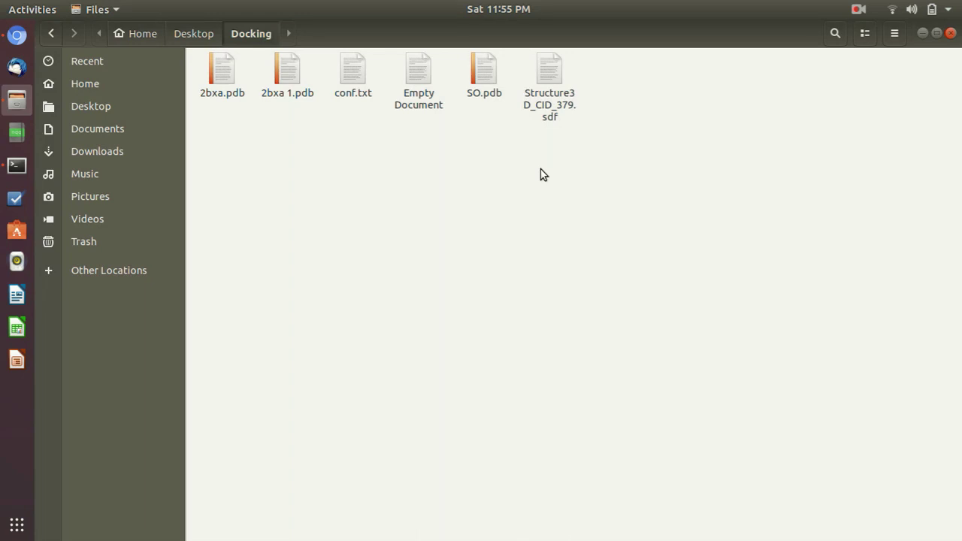
# Step: Launch AutoDockTools from the Terminal with adt, enter the sudo password, postpone the registration, and maximize the window
pyautogui.click(9, 172)
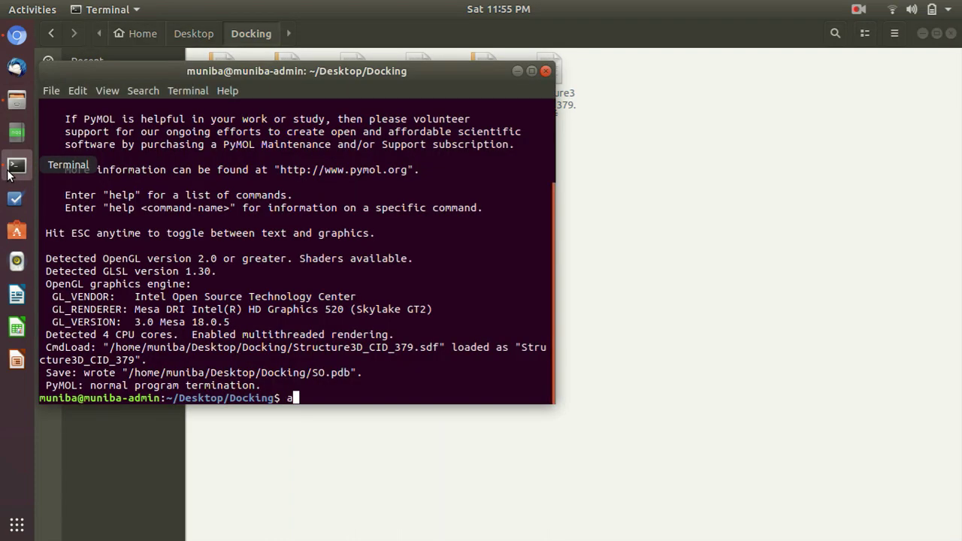
pyautogui.write('adt')
pyautogui.press('Return')
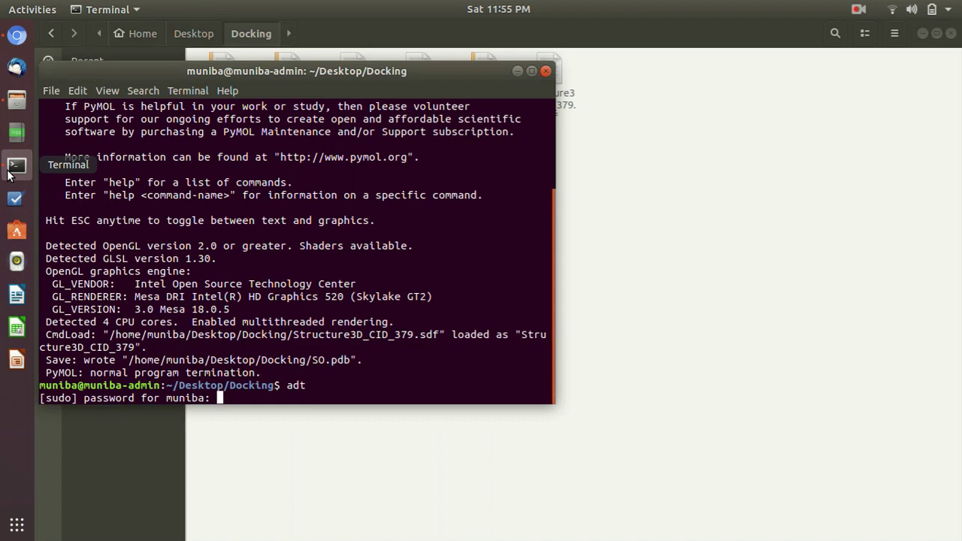
pyautogui.press('Return')
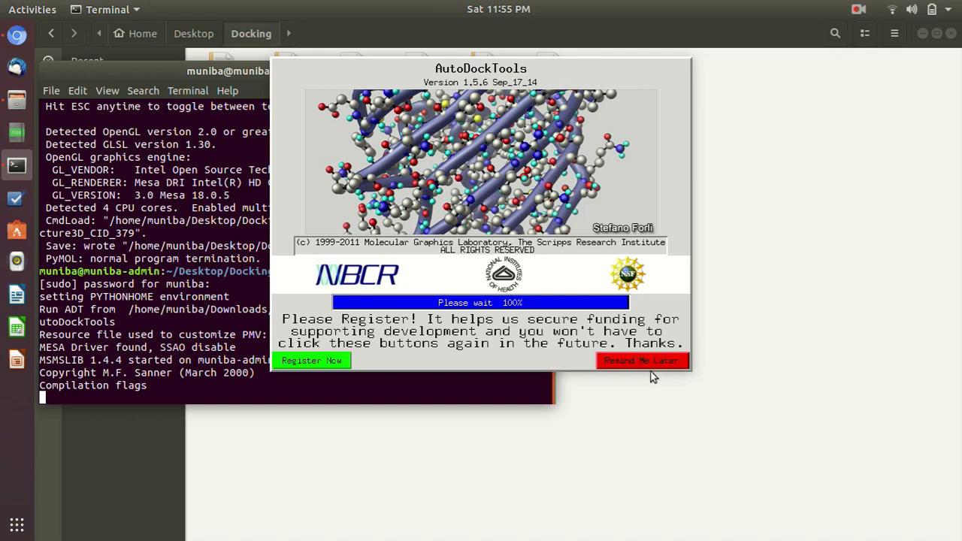
pyautogui.click(648, 363)
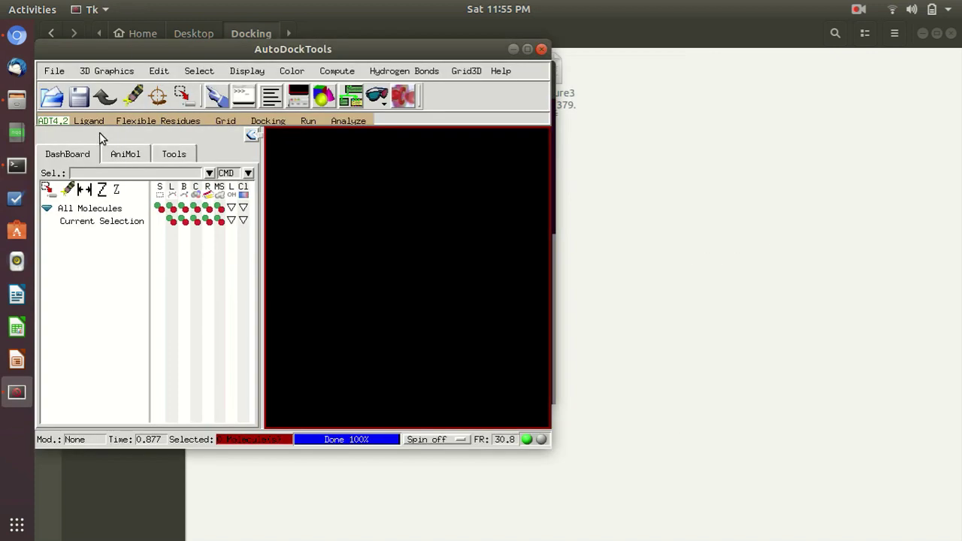
pyautogui.click(527, 50)
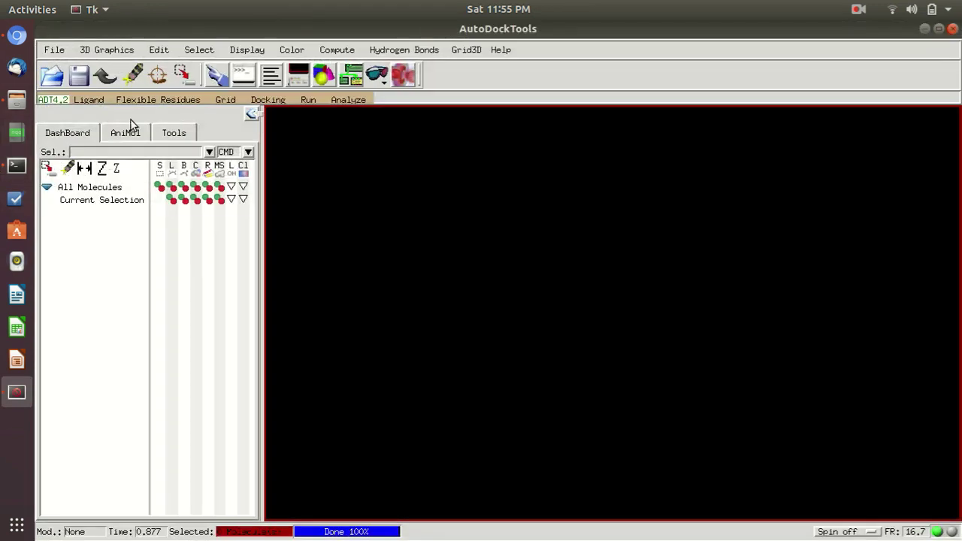
# Step: Load SO.pdb from the Docking folder as the ligand, listing all file types, and accept its setup summary
pyautogui.click(89, 101)
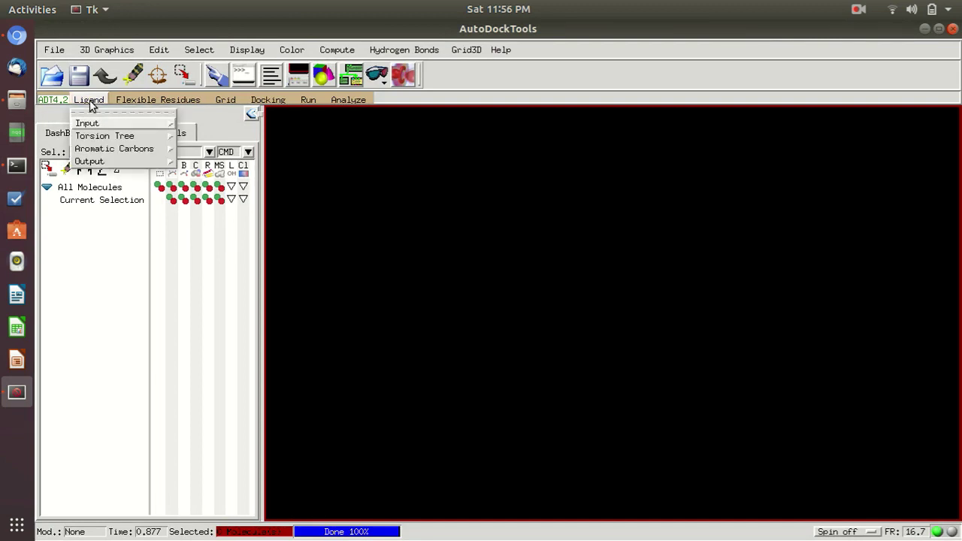
pyautogui.click(145, 125)
pyautogui.click(212, 135)
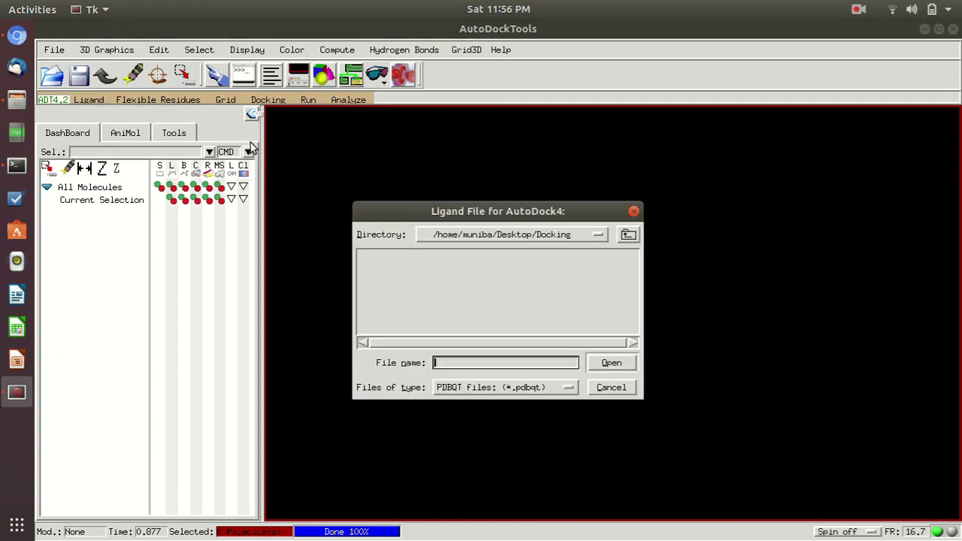
pyautogui.click(568, 387)
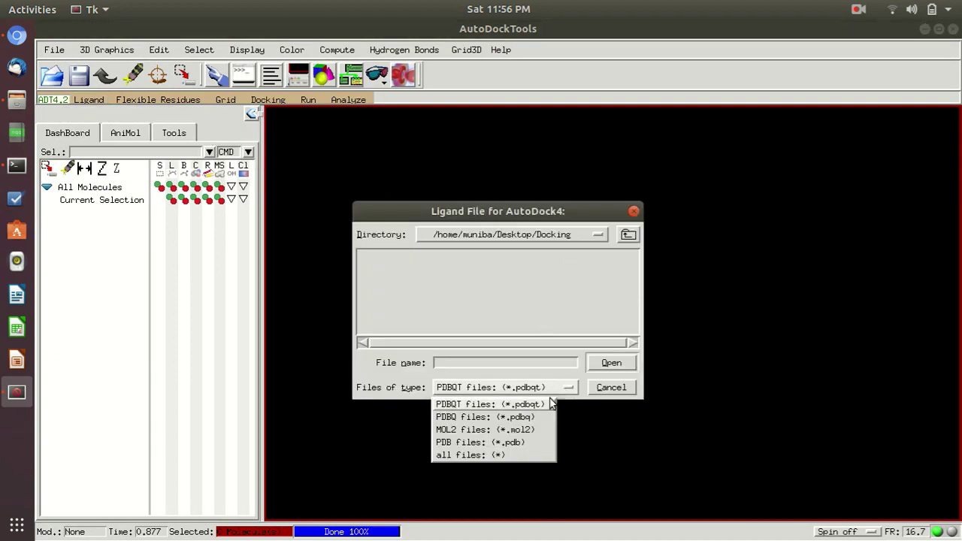
pyautogui.click(466, 454)
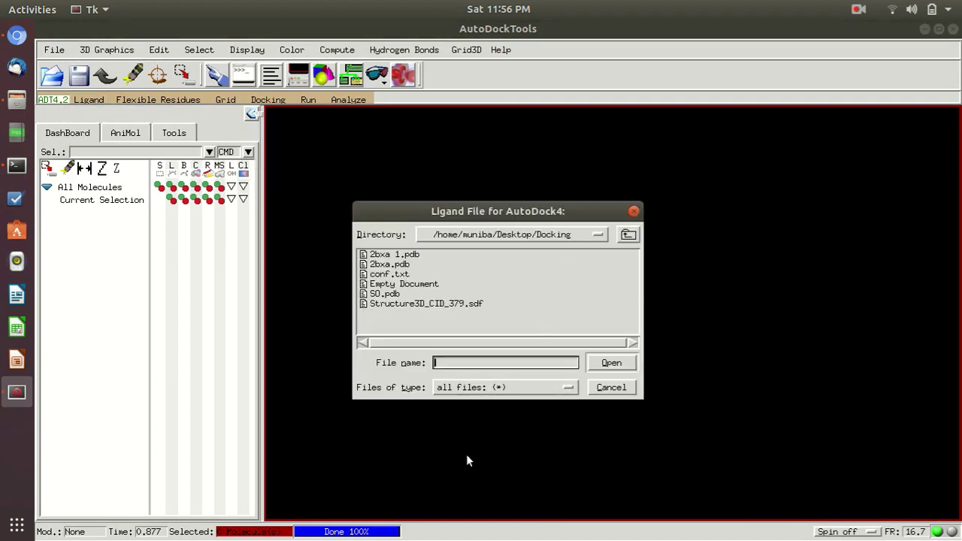
pyautogui.click(380, 294)
pyautogui.click(583, 364)
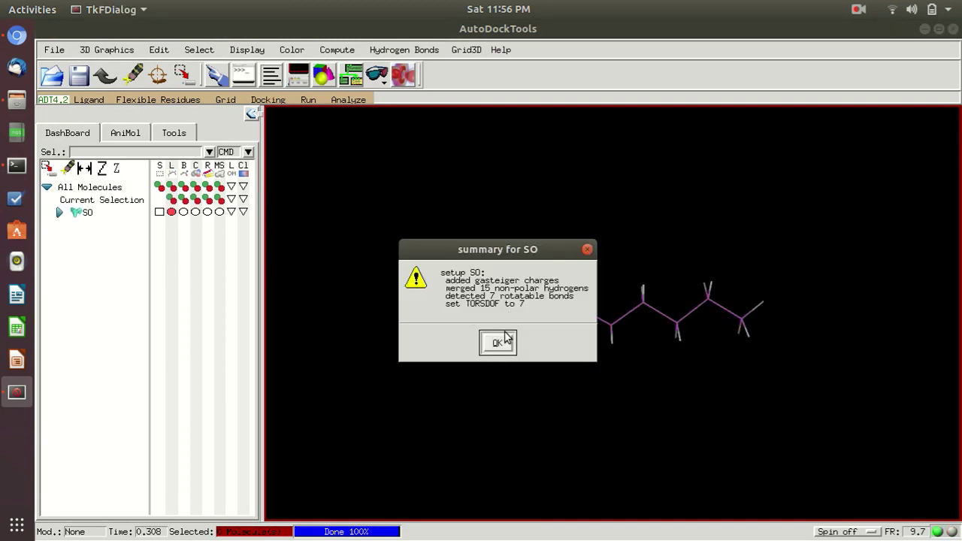
pyautogui.click(496, 342)
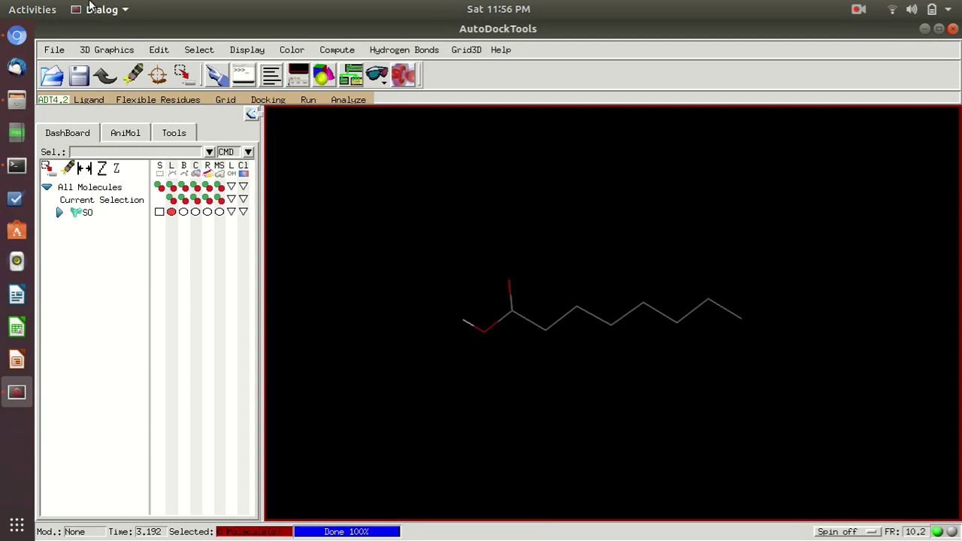
# Step: Detect the root of the SO ligand's torsion tree
pyautogui.click(84, 101)
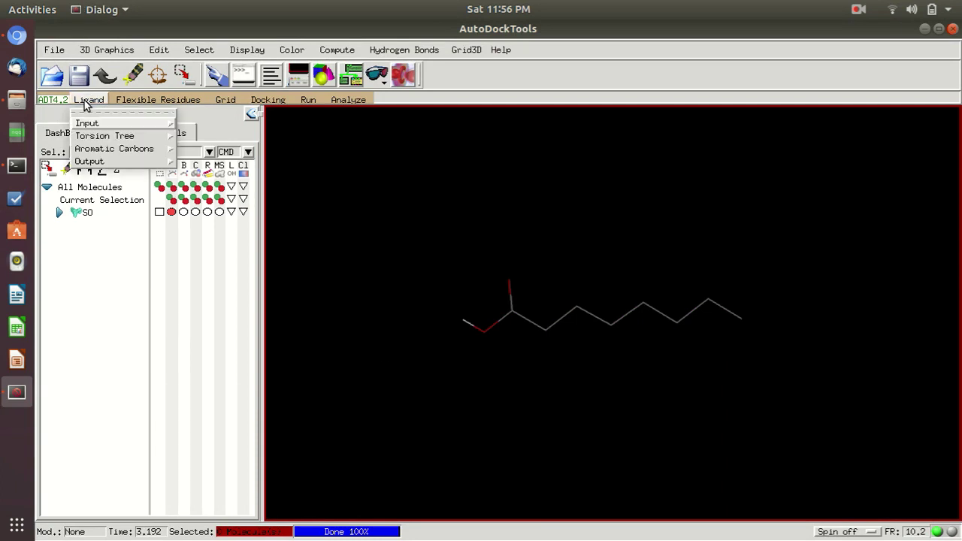
pyautogui.moveTo(121, 137)
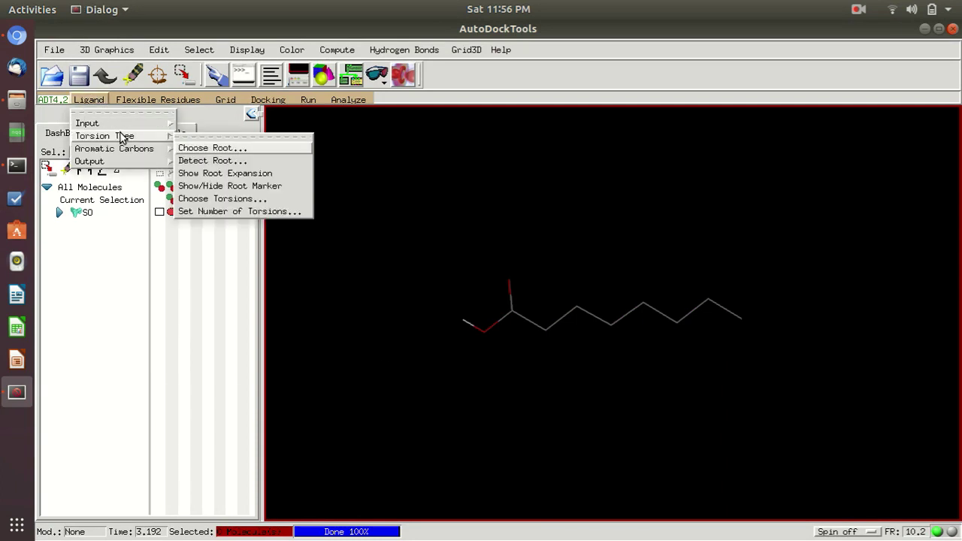
pyautogui.click(243, 161)
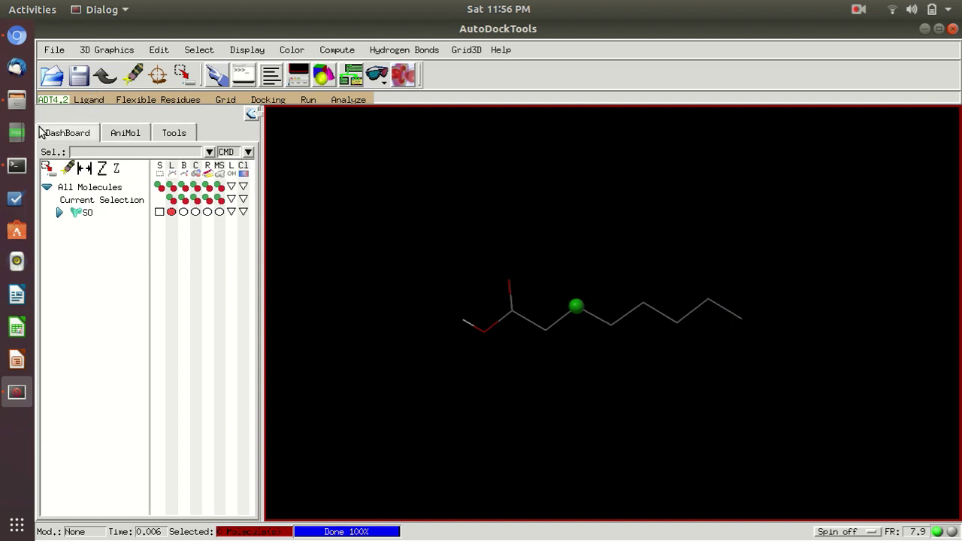
# Step: Output the ligand as SO.pdbqt in the Docking folder and delete the SO molecule from the workspace
pyautogui.click(88, 101)
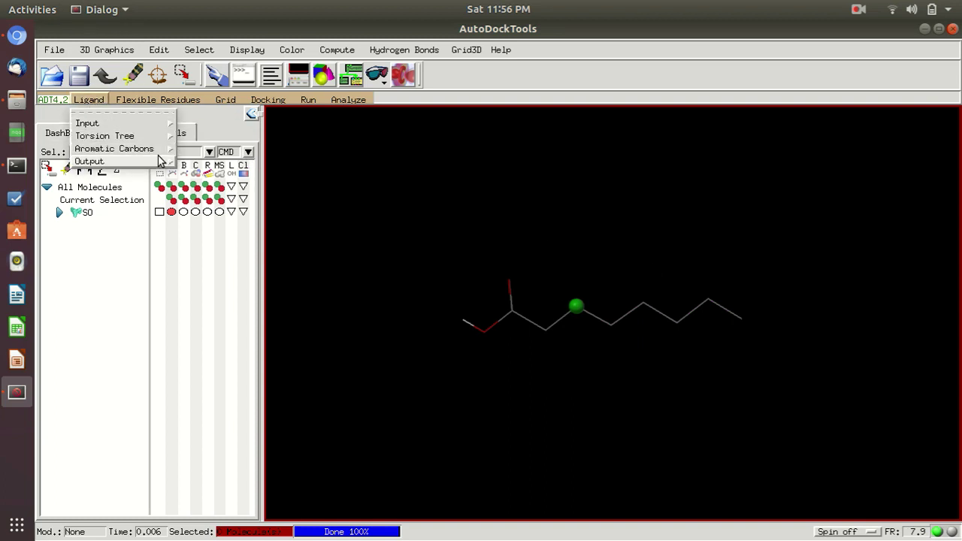
pyautogui.moveTo(161, 160)
pyautogui.click(212, 173)
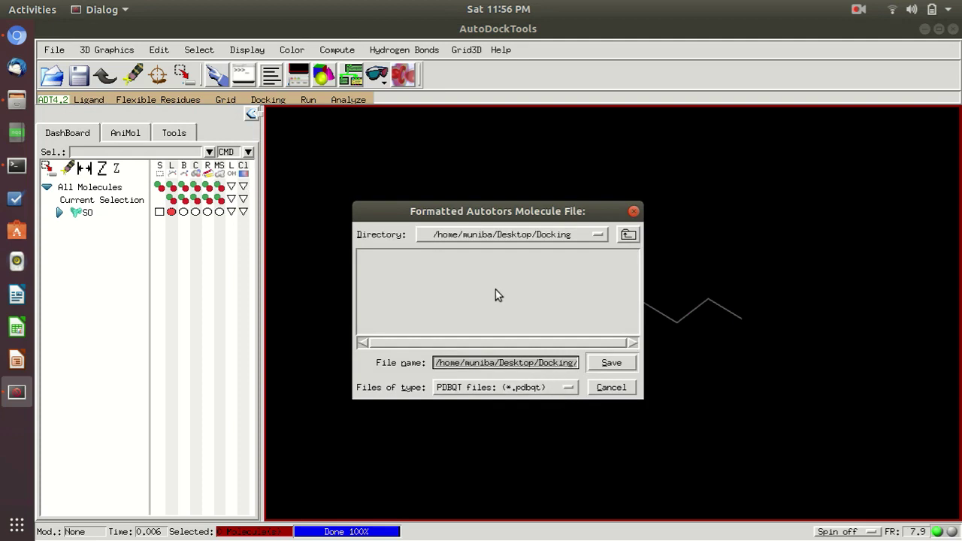
pyautogui.click(610, 363)
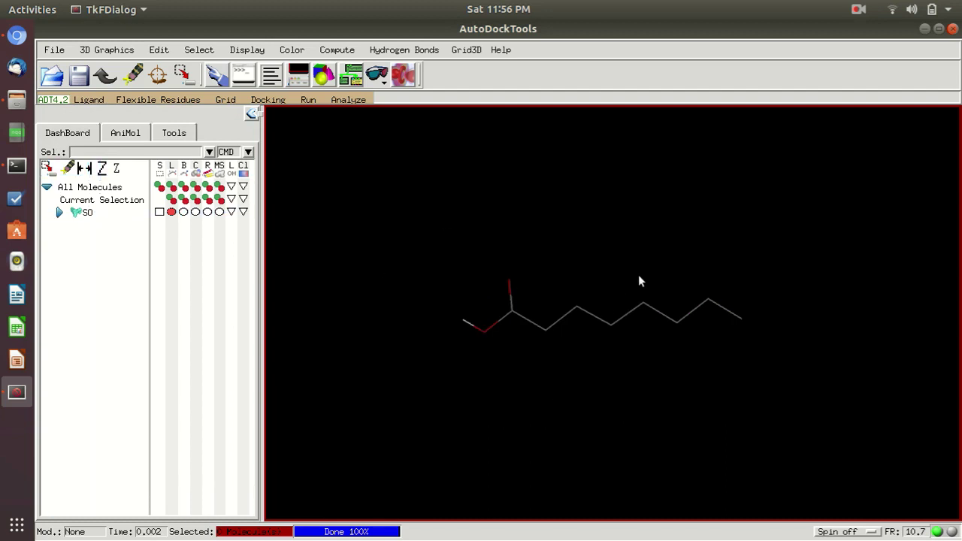
pyautogui.rightClick(88, 215)
pyautogui.click(184, 287)
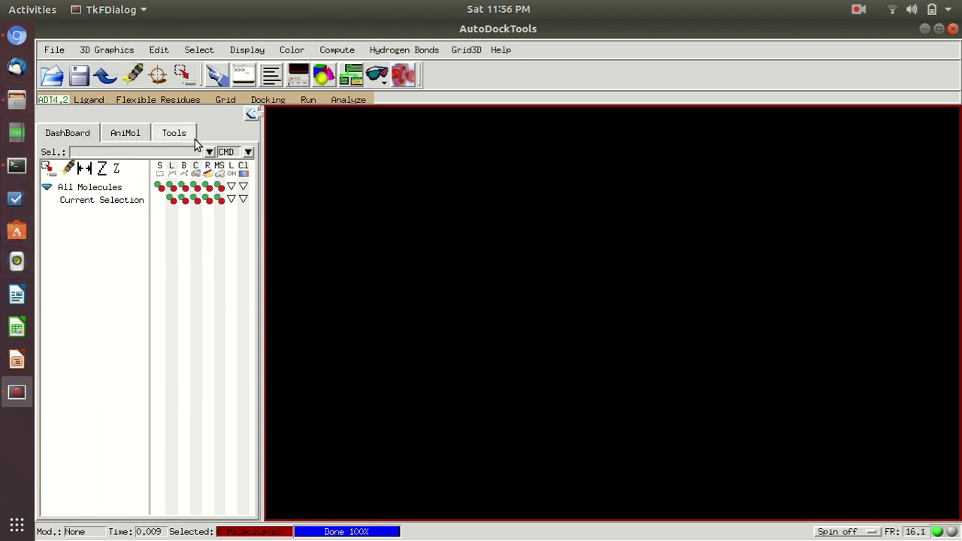
# Step: Read the protein molecule file 2bxa.pdb from the Docking folder
pyautogui.click(62, 51)
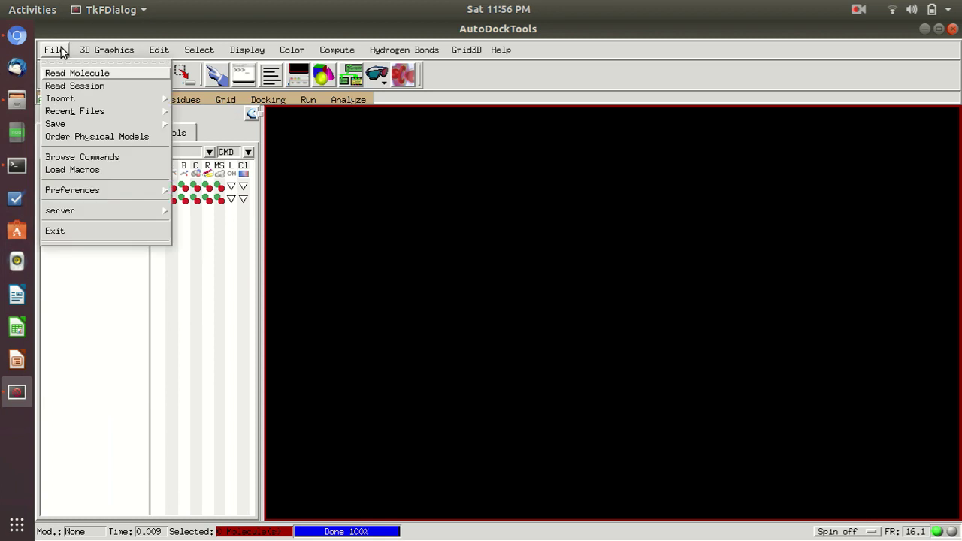
pyautogui.click(60, 71)
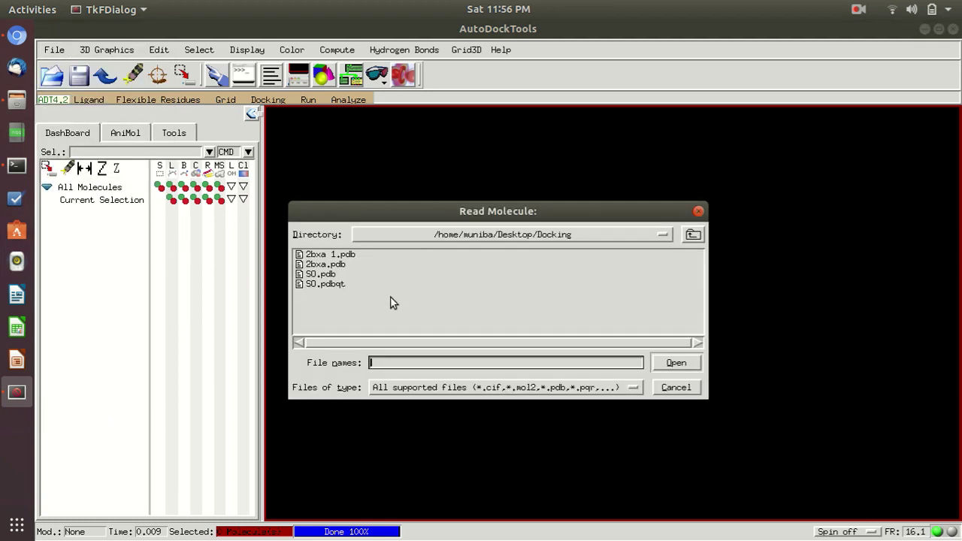
pyautogui.click(332, 266)
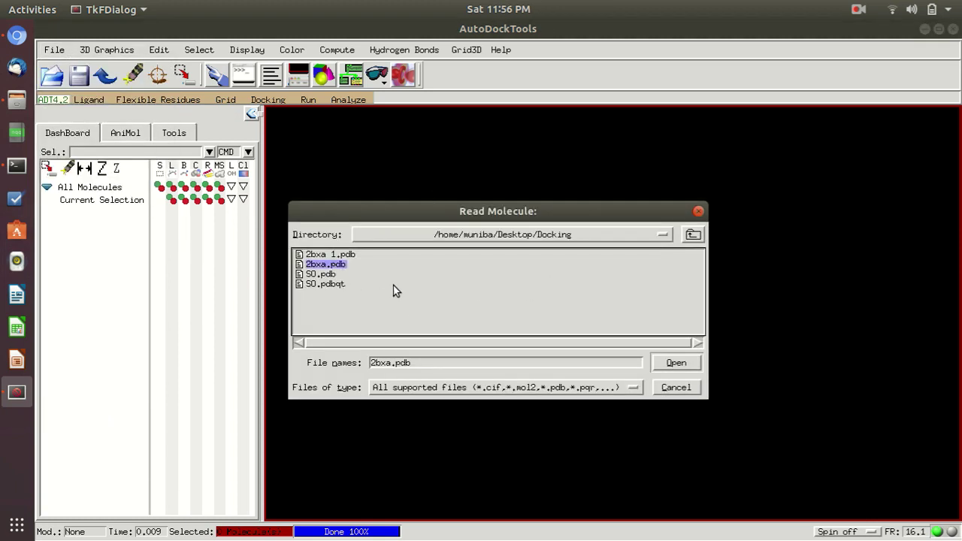
pyautogui.click(687, 364)
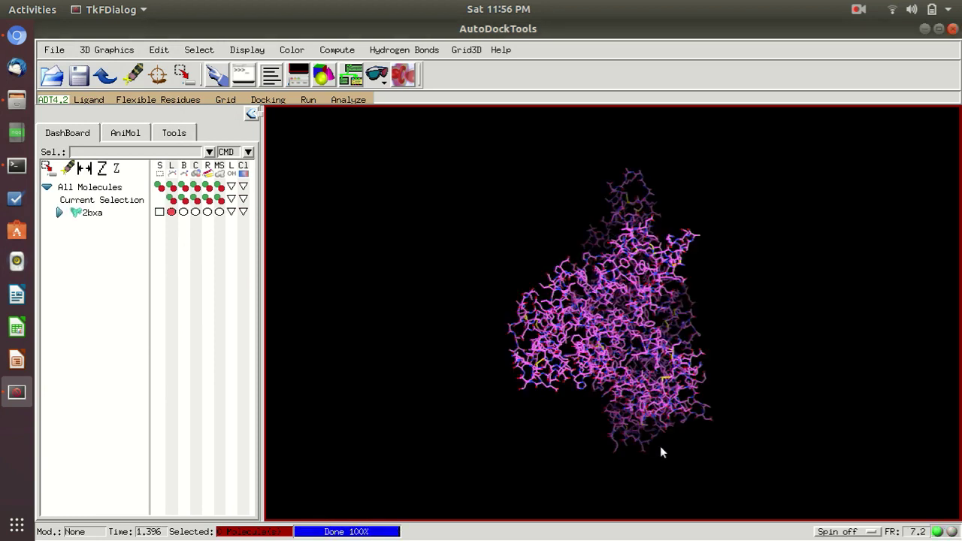
# Step: Delete the water molecules from the 2bxa protein and add hydrogens to it
pyautogui.moveTo(646, 353); pyautogui.dragTo(405, 326)
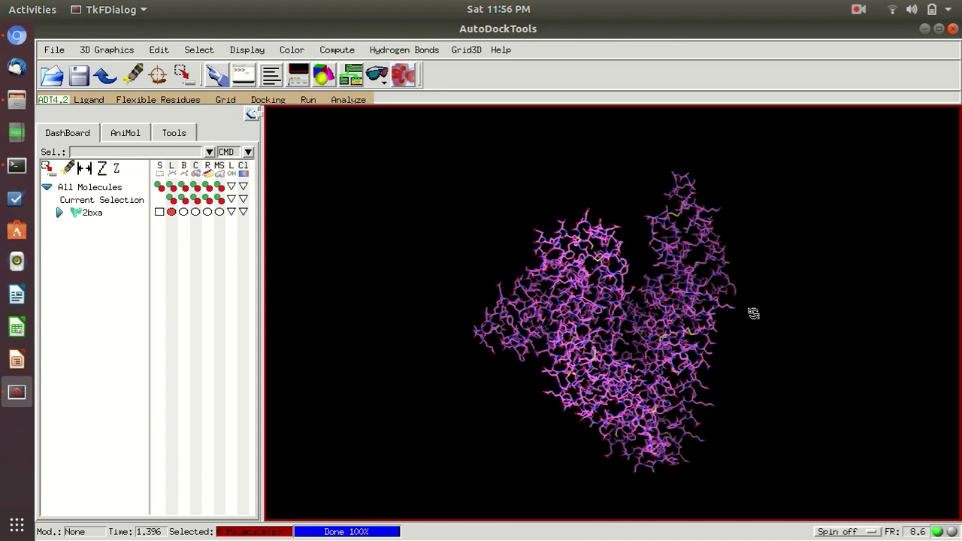
pyautogui.moveTo(753, 313); pyautogui.dragTo(341, 375)
pyautogui.moveTo(659, 326); pyautogui.dragTo(496, 358)
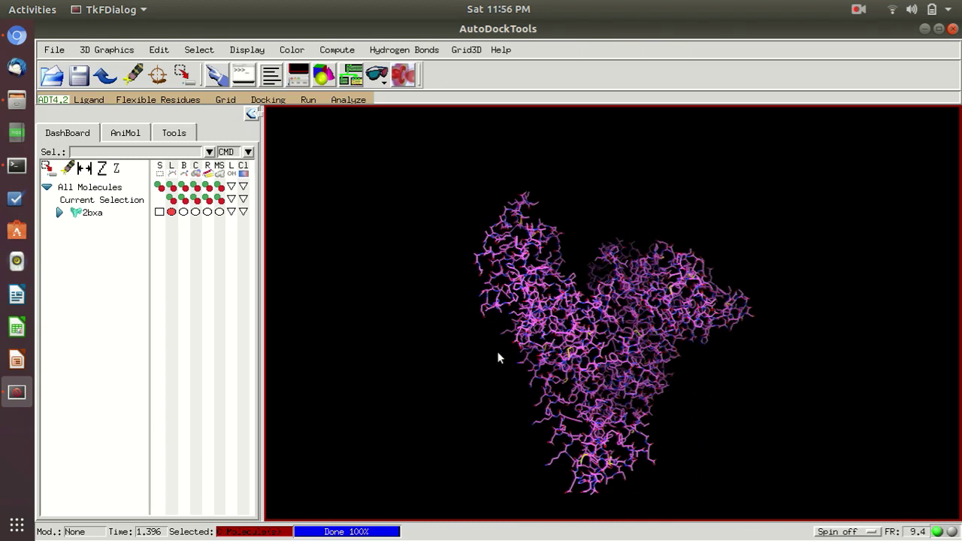
pyautogui.click(159, 50)
pyautogui.click(230, 124)
pyautogui.click(160, 49)
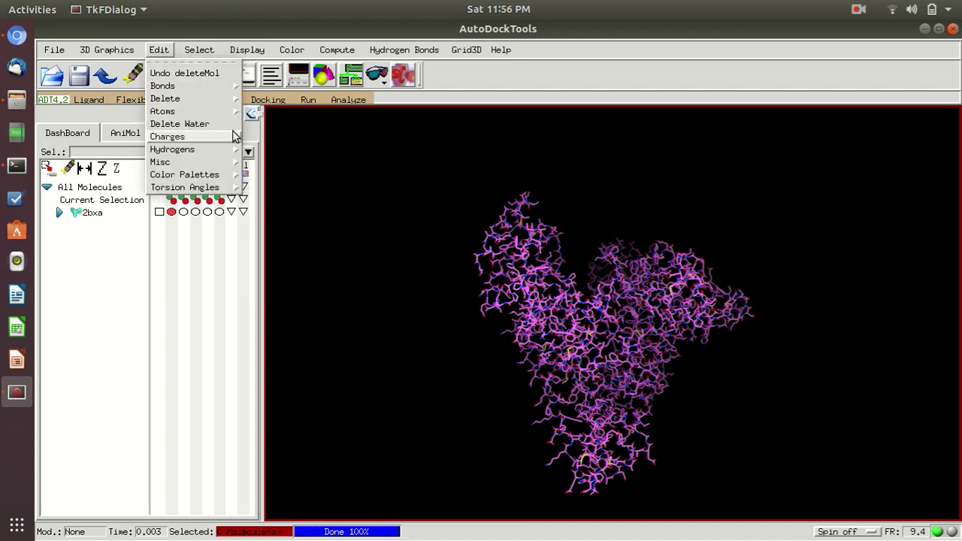
pyautogui.moveTo(233, 152)
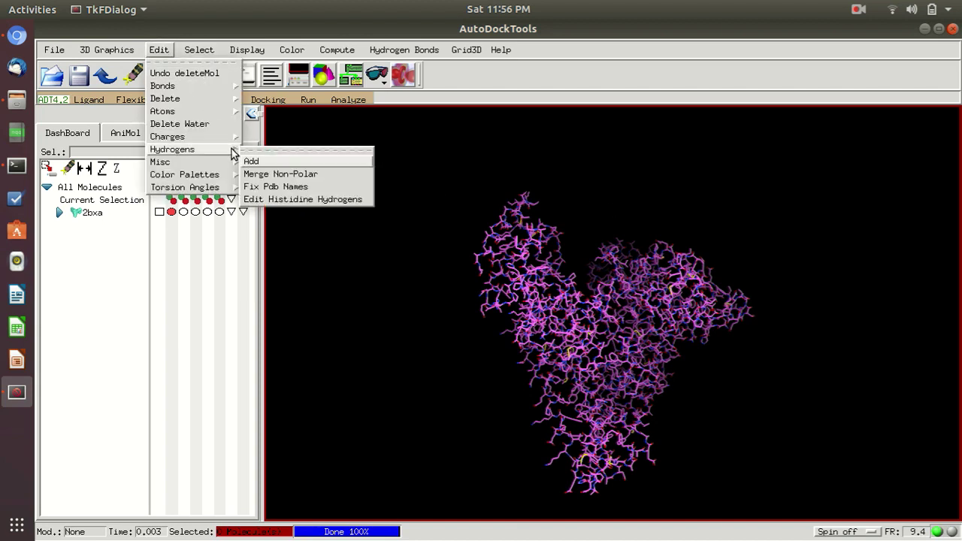
pyautogui.click(272, 161)
pyautogui.click(444, 297)
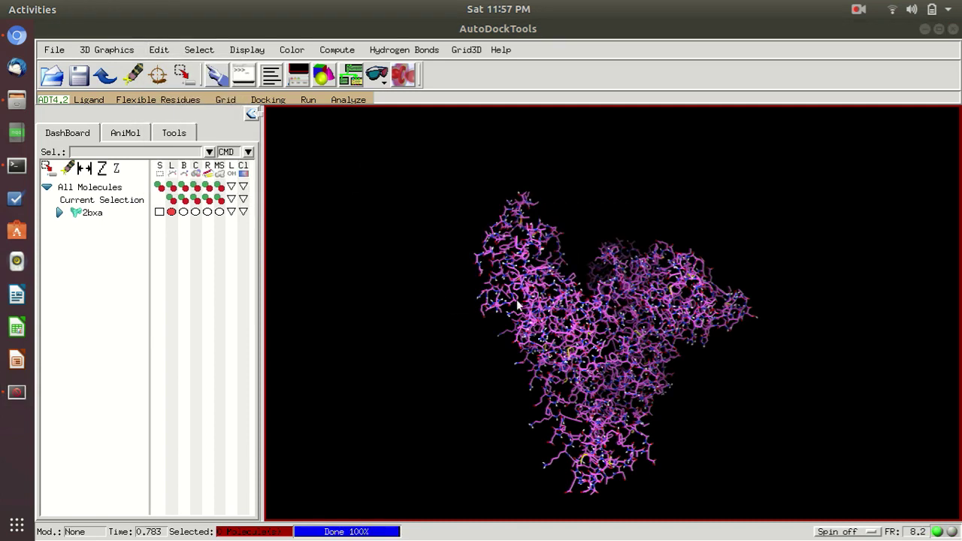
# Step: Choose 2bxa as the grid macromolecule, accept the initialization warning, and save it as a PDBQT file in the Docking folder
pyautogui.moveTo(671, 310); pyautogui.dragTo(333, 268, button='middle')
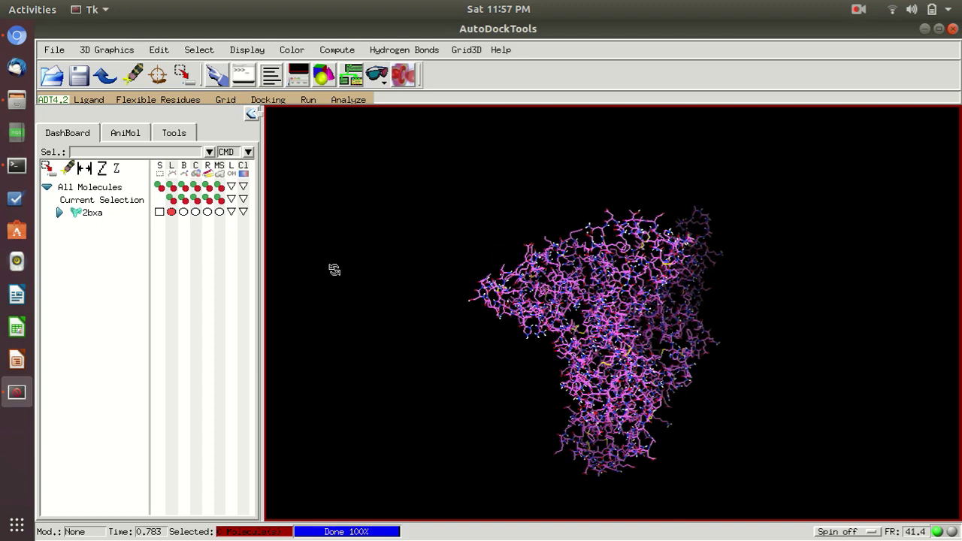
pyautogui.click(226, 101)
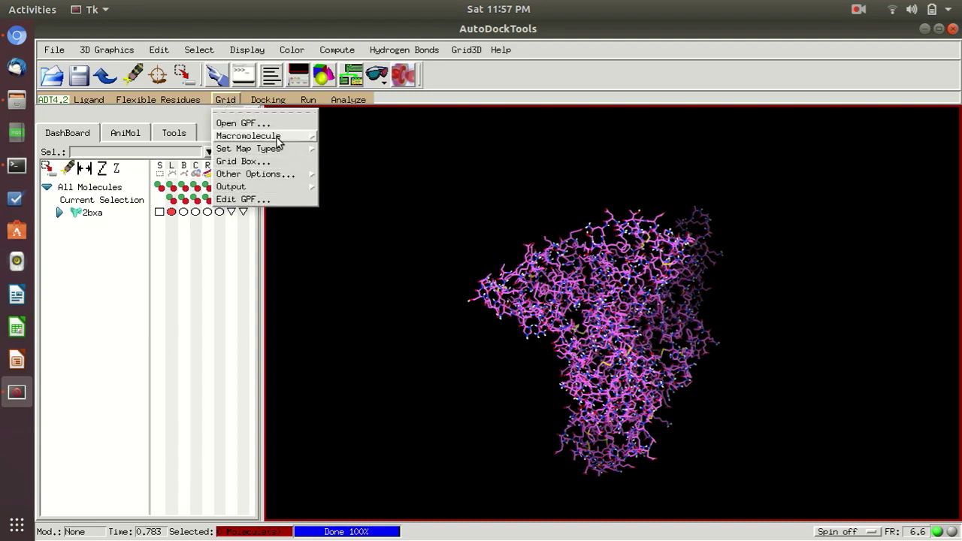
pyautogui.moveTo(280, 137)
pyautogui.click(354, 161)
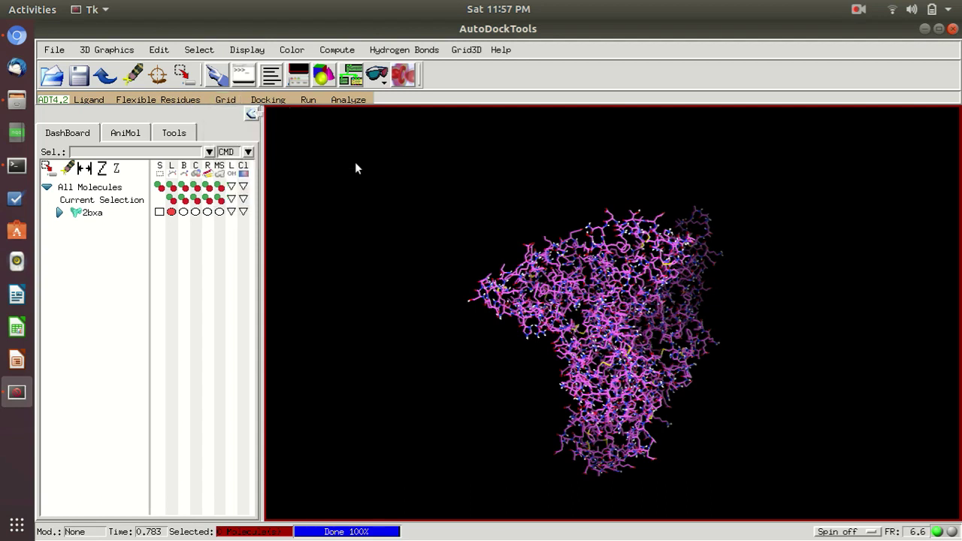
pyautogui.click(450, 172)
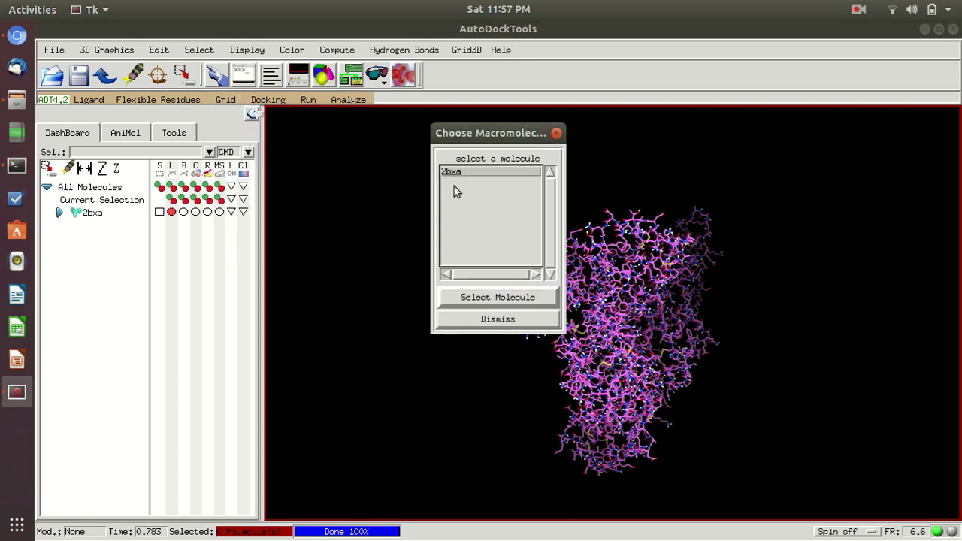
pyautogui.click(480, 301)
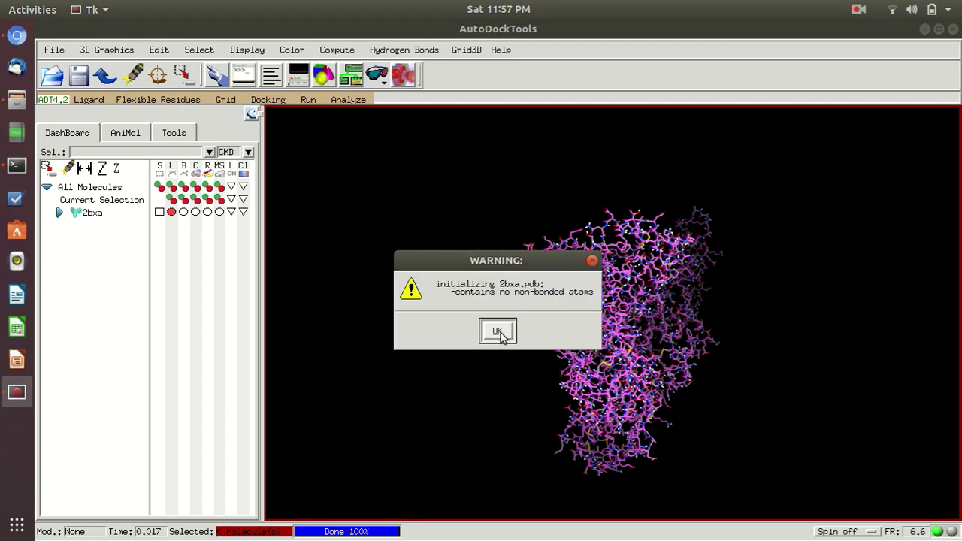
pyautogui.click(499, 332)
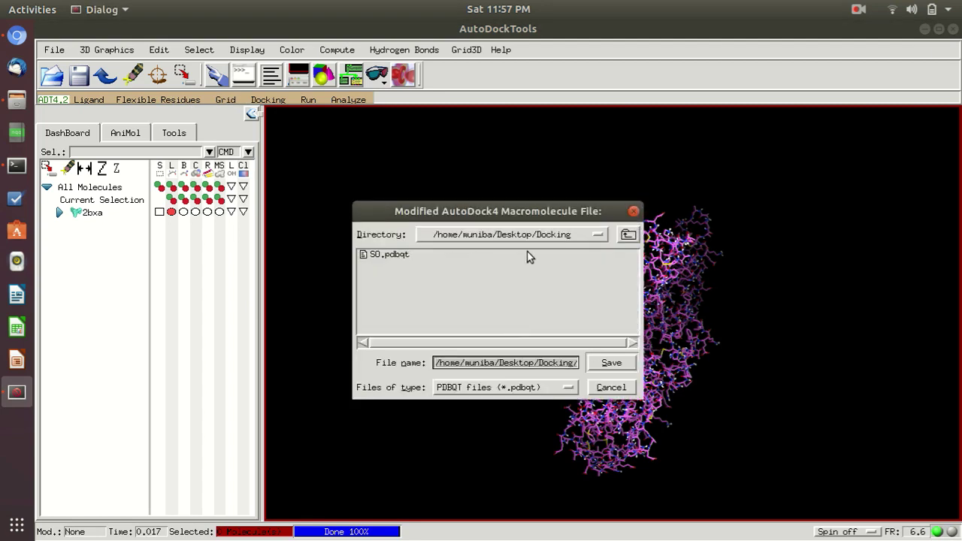
pyautogui.click(609, 368)
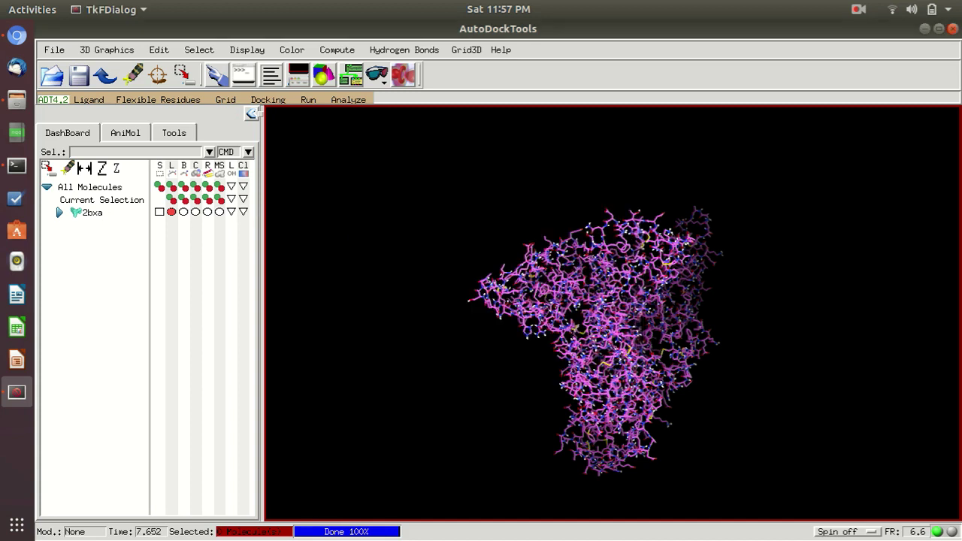
# Step: Expand 2bxa and its chain A in the molecule tree and look through the chain's residues
pyautogui.moveTo(630, 312); pyautogui.dragTo(420, 334, button='middle')
pyautogui.moveTo(672, 334); pyautogui.dragTo(613, 313, button='middle')
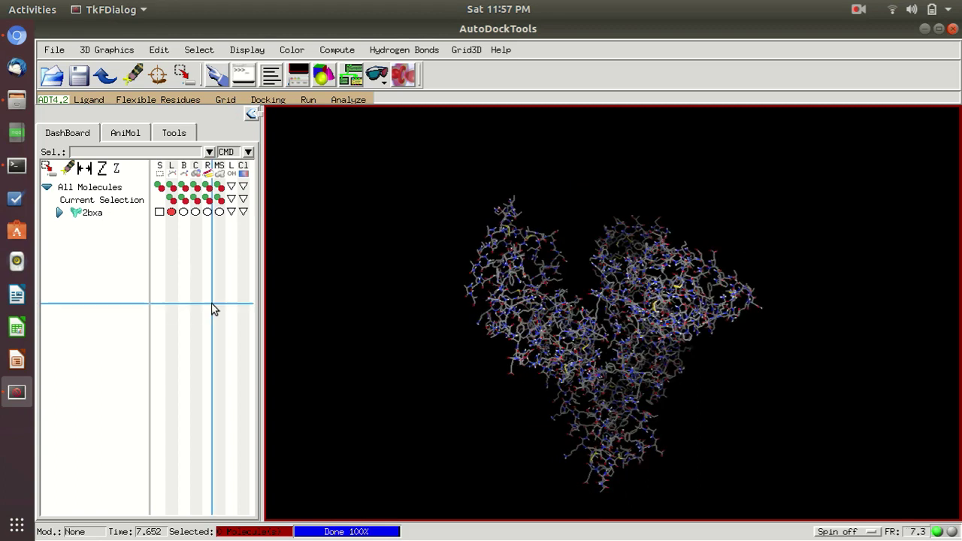
pyautogui.click(58, 212)
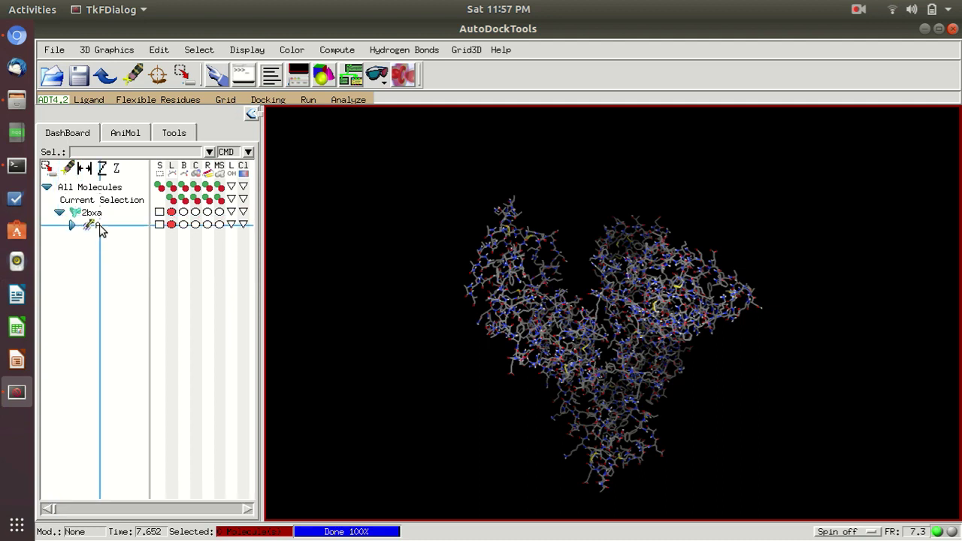
pyautogui.click(72, 225)
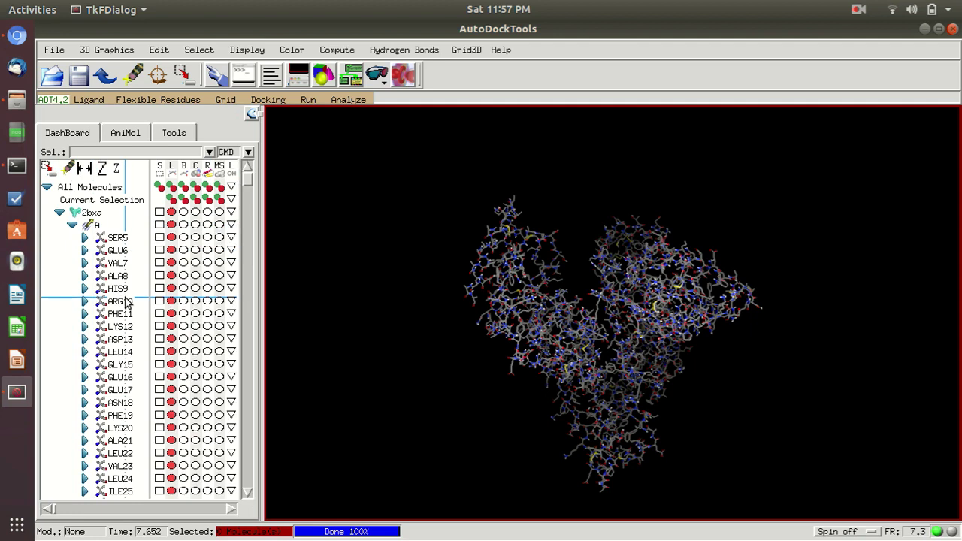
pyautogui.scroll(-5, 127, 302)
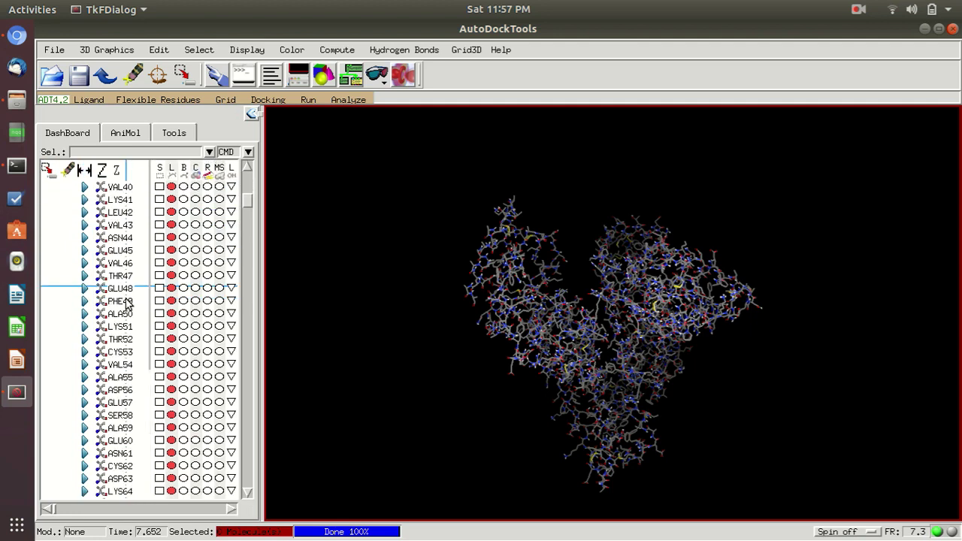
pyautogui.scroll(-5, 126, 300)
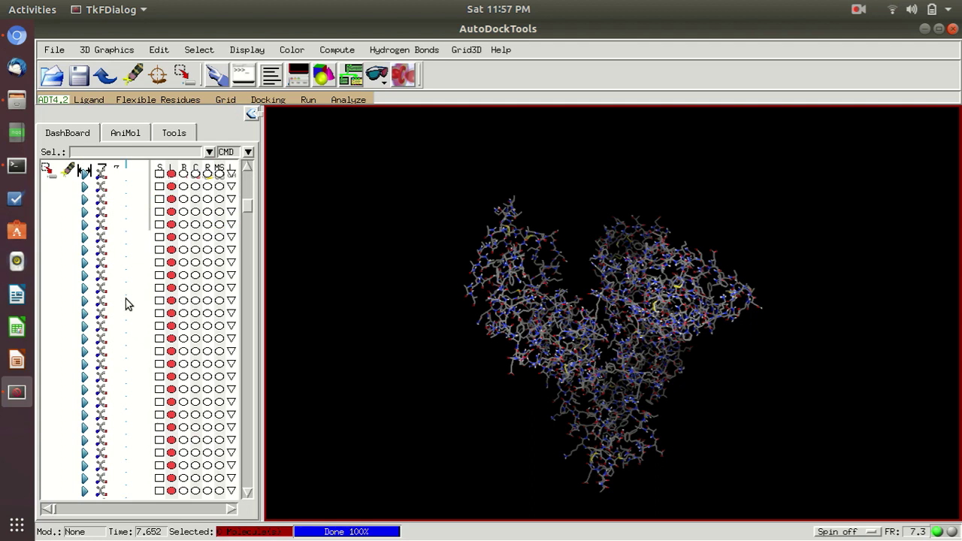
# Step: Switch to Chromium and review the protein preparation and configuration instructions in the AutoDock Vina specific-binding-site article
pyautogui.click(16, 35)
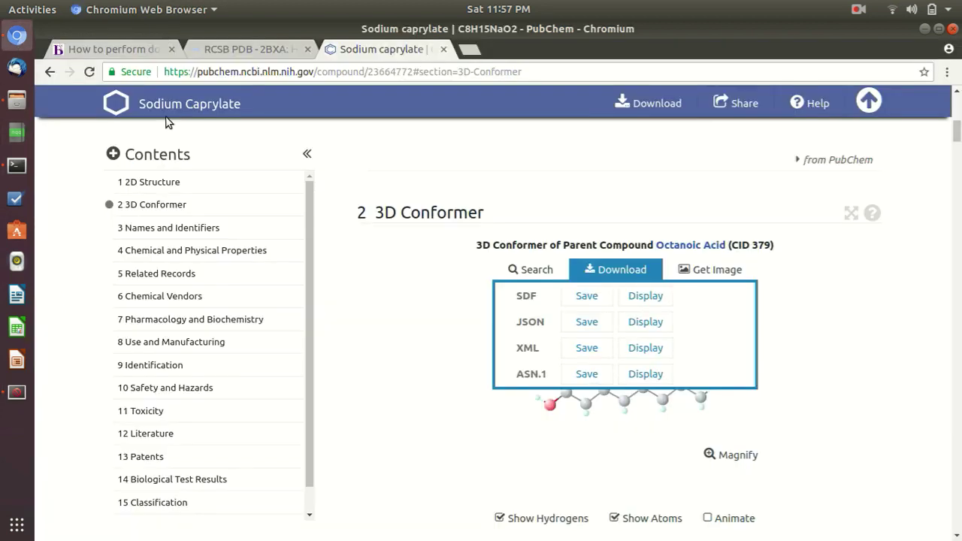
pyautogui.click(105, 49)
pyautogui.scroll(-10, 293, 340)
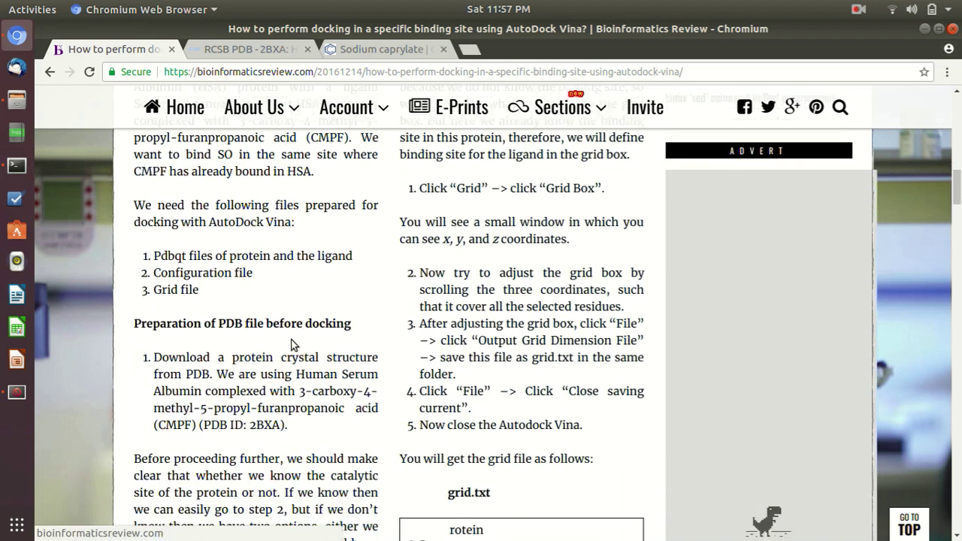
pyautogui.scroll(-2, 292, 340)
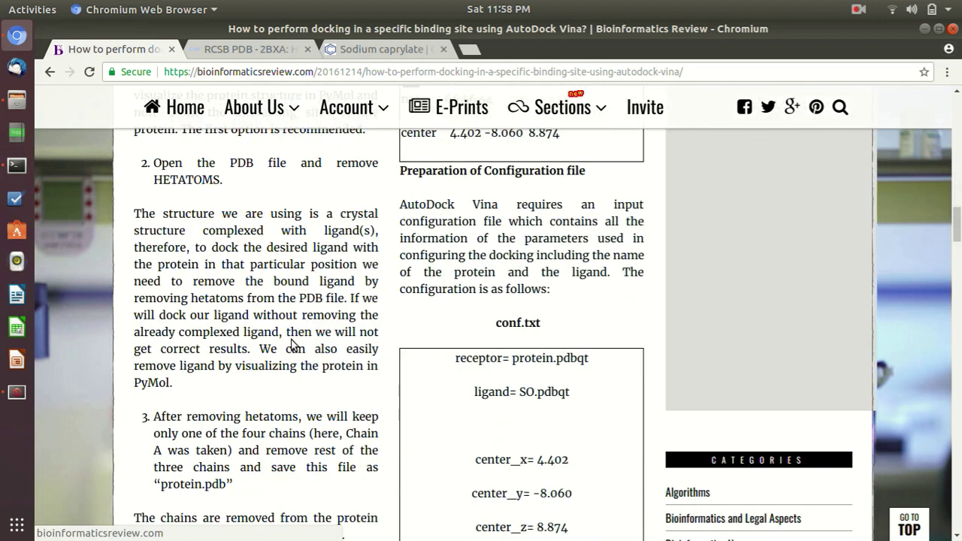
# Step: Find the primary citation on the RCSB PDB page of 2BXA and highlight its title, Structural Basis of the Drug-Binding Specificity of Human Serum Albumin
pyautogui.click(266, 41)
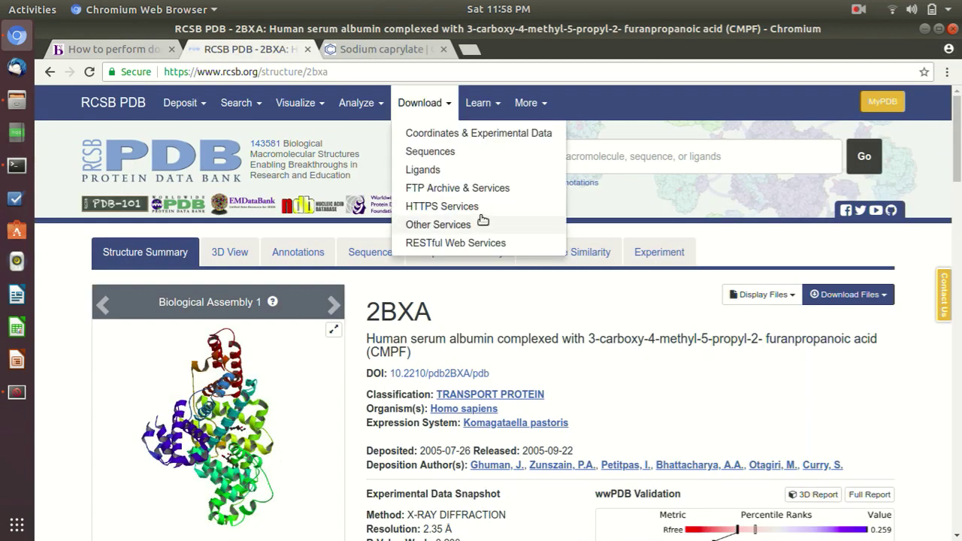
pyautogui.scroll(-3, 473, 323)
pyautogui.scroll(-4, 475, 323)
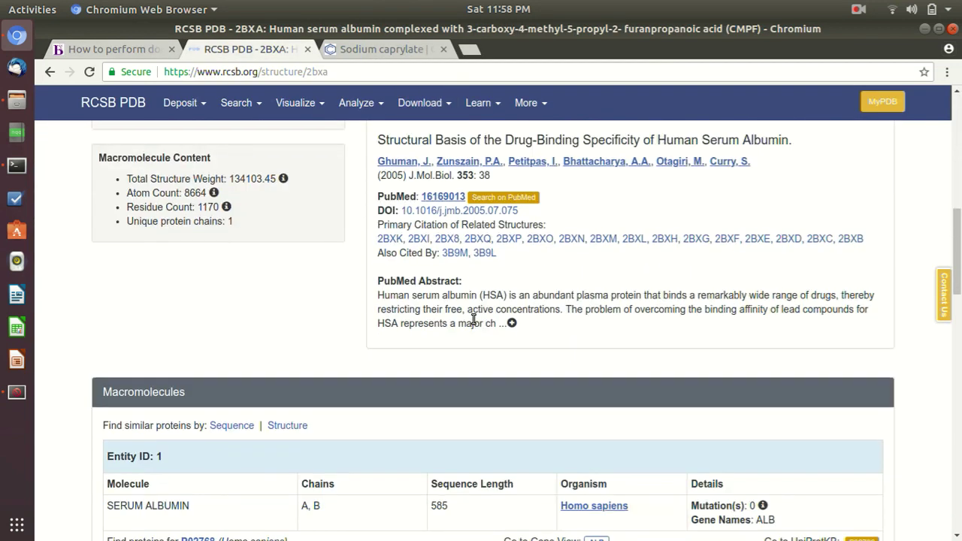
pyautogui.scroll(2, 474, 320)
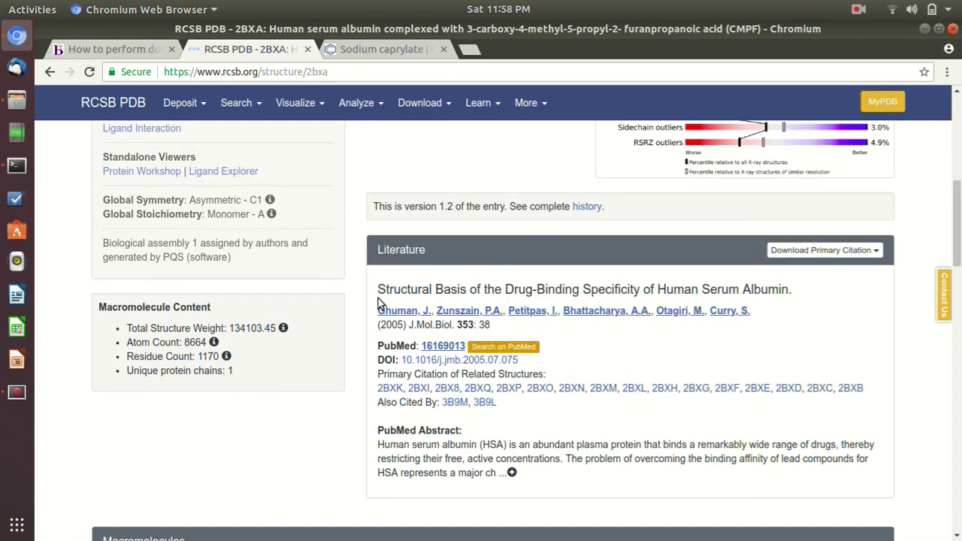
pyautogui.moveTo(379, 289); pyautogui.dragTo(855, 290)
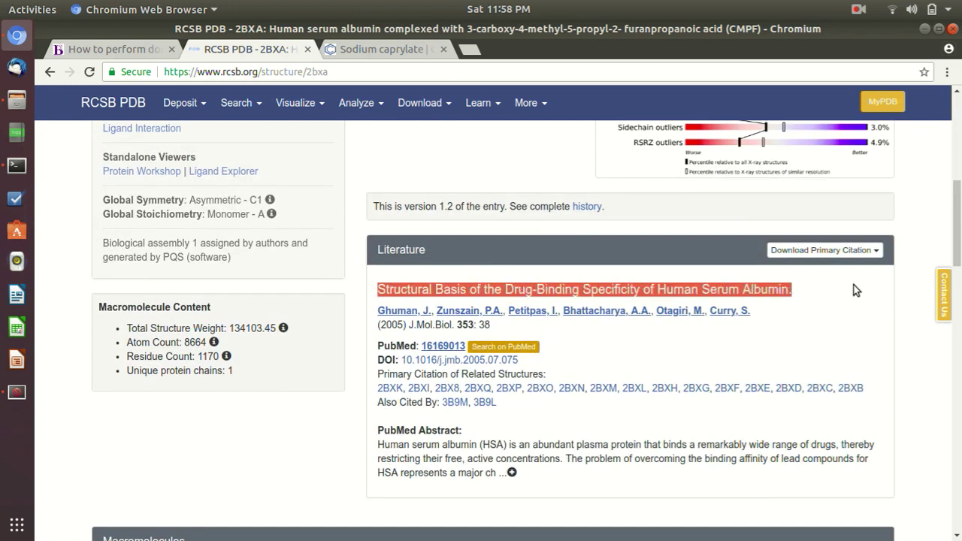
# Step: Find the binding-site residues of CMPF in the docking article and highlight Tyr150, Lys199, Arg222, Arg257 and His242
pyautogui.click(73, 51)
pyautogui.scroll(-12, 353, 274)
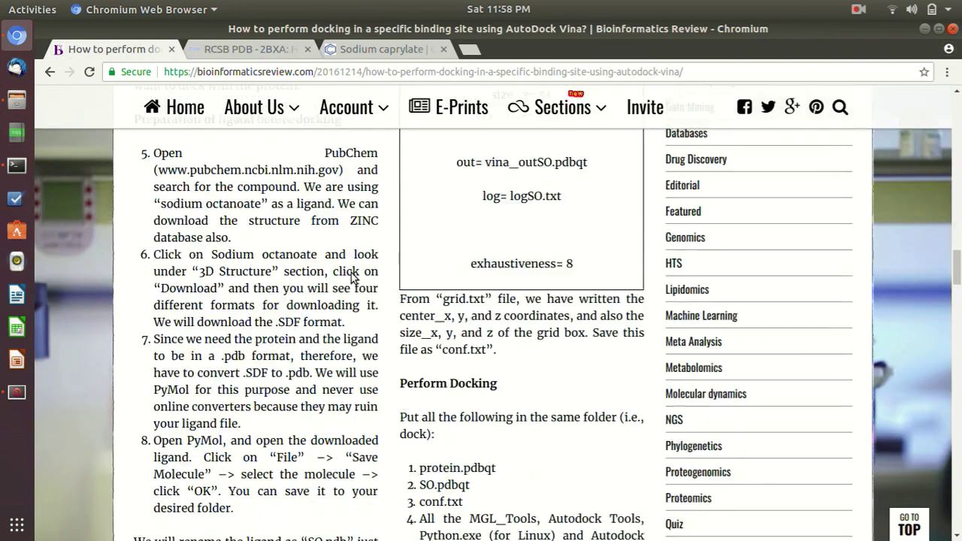
pyautogui.scroll(-15, 351, 273)
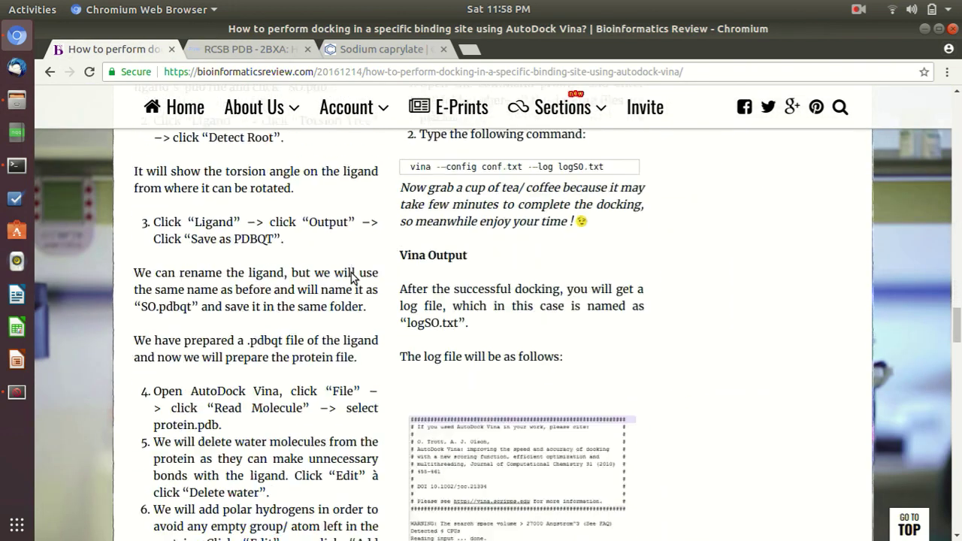
pyautogui.scroll(-5, 352, 273)
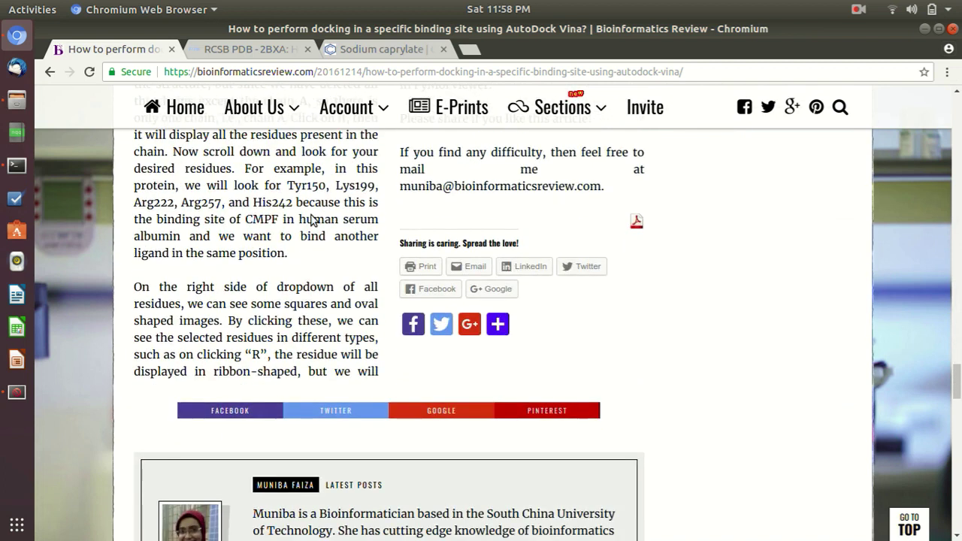
pyautogui.moveTo(287, 184); pyautogui.dragTo(291, 203)
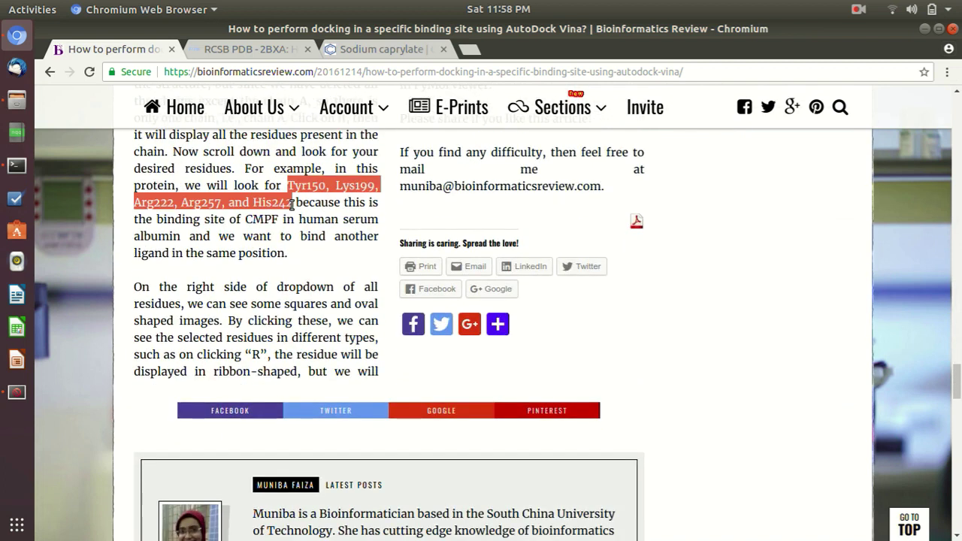
pyautogui.click(291, 203)
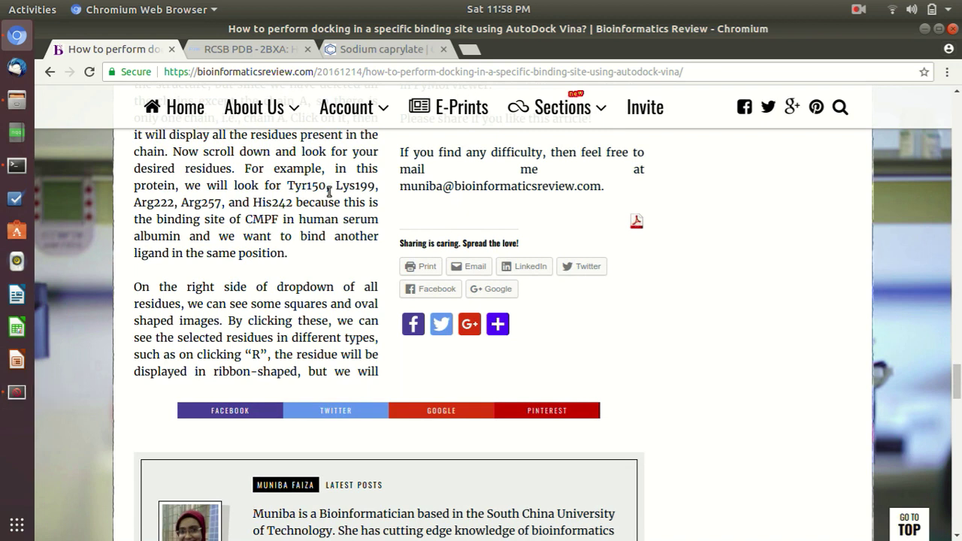
# Step: Switch to AutoDockTools, select residue TYR150 in chain A, color it by rainbow, and inspect it up close in the structure
pyautogui.click(17, 391)
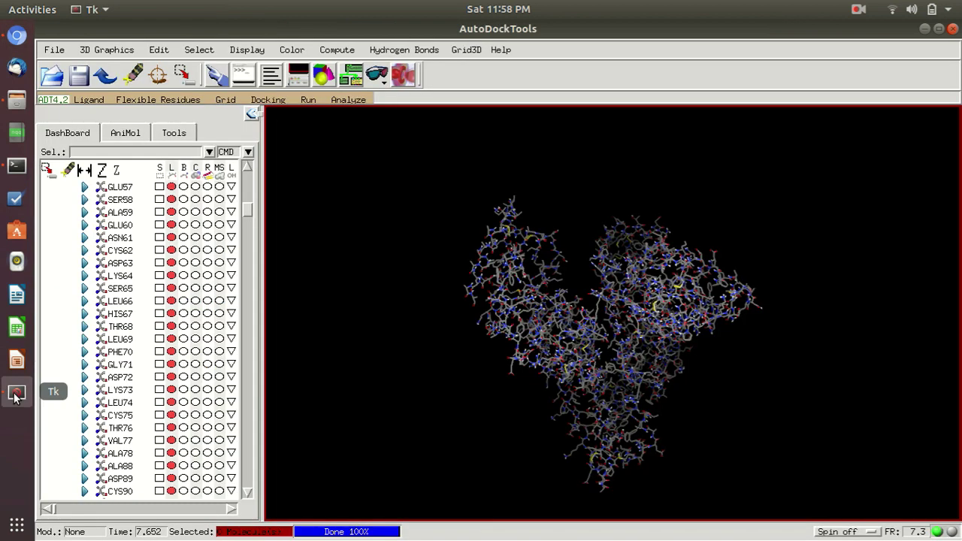
pyautogui.scroll(-5, 193, 364)
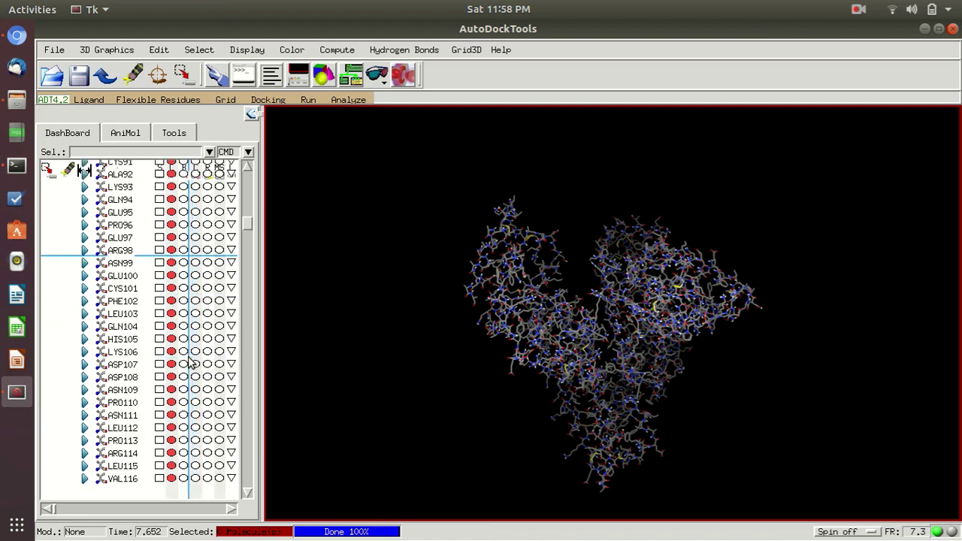
pyautogui.moveTo(243, 229); pyautogui.dragTo(247, 250)
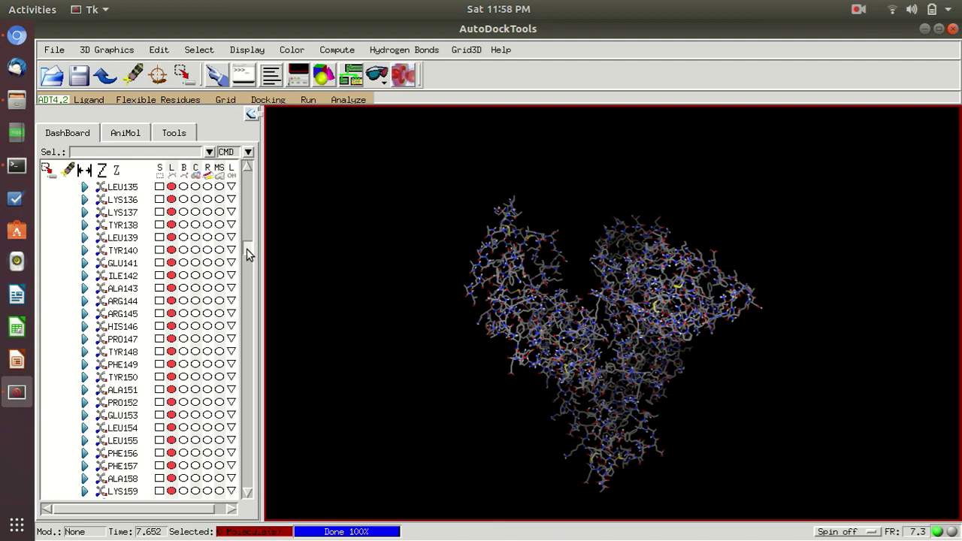
pyautogui.click(159, 376)
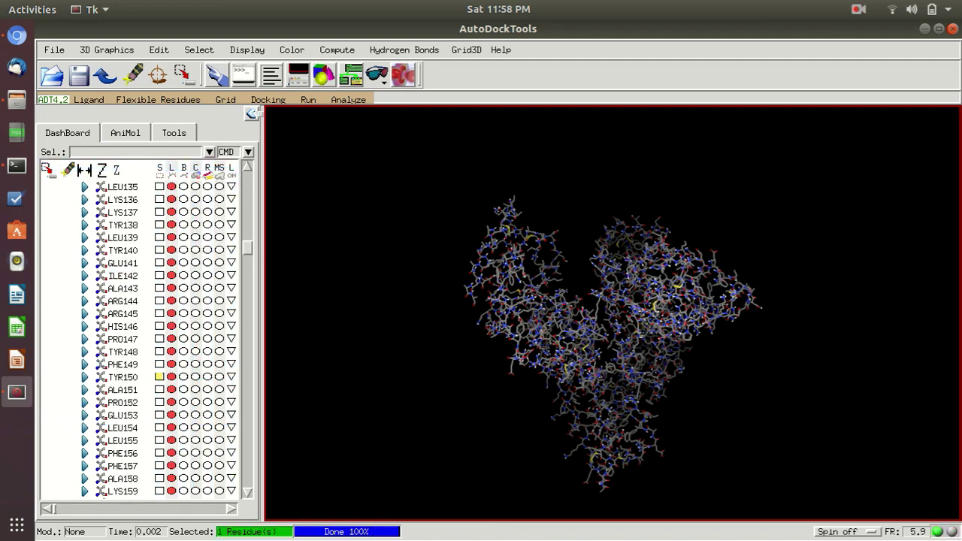
pyautogui.click(231, 508)
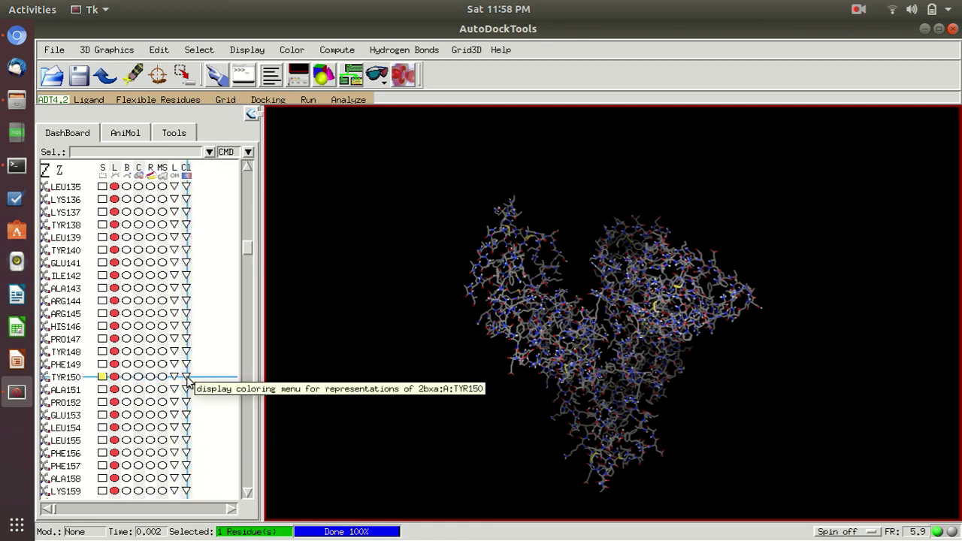
pyautogui.click(187, 382)
pyautogui.click(245, 499)
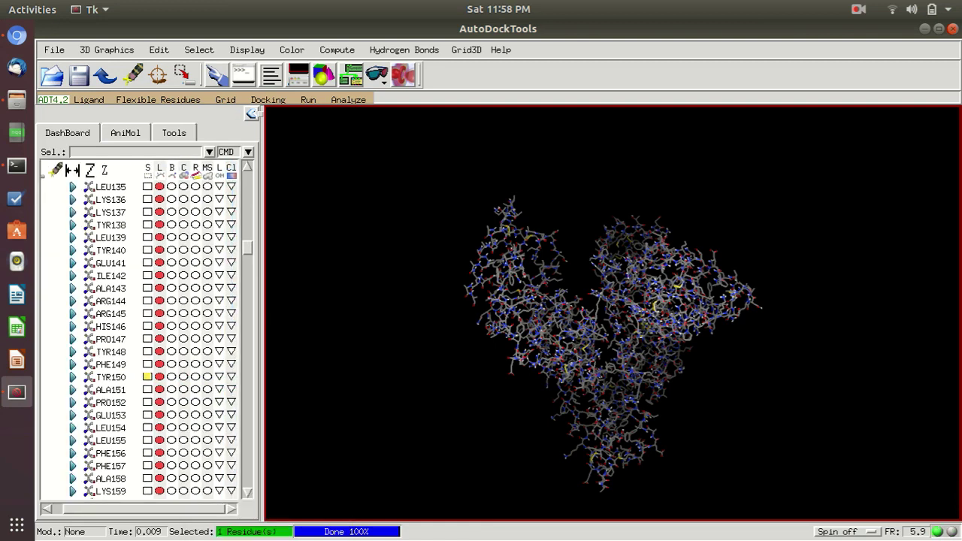
pyautogui.scroll(3, 658, 381)
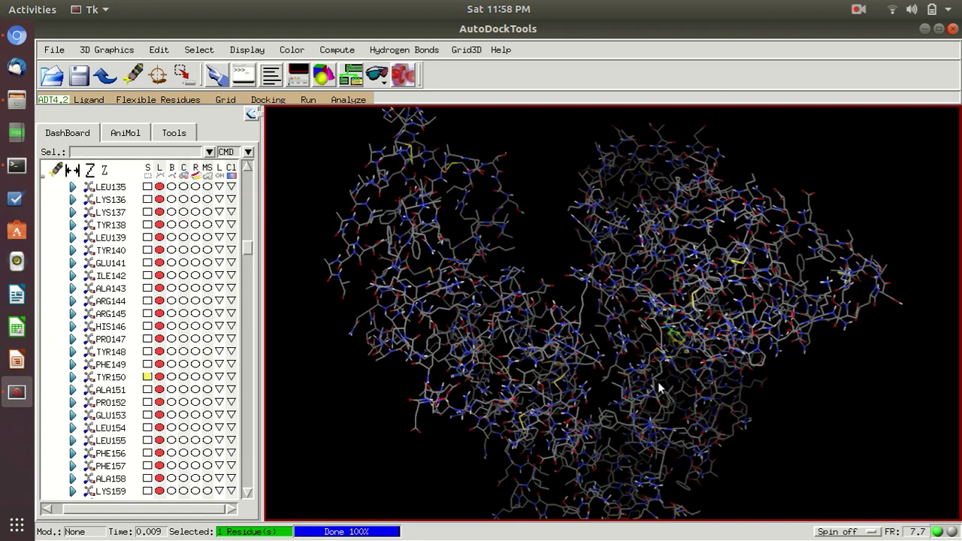
pyautogui.scroll(3, 658, 387)
pyautogui.scroll(3, 745, 354)
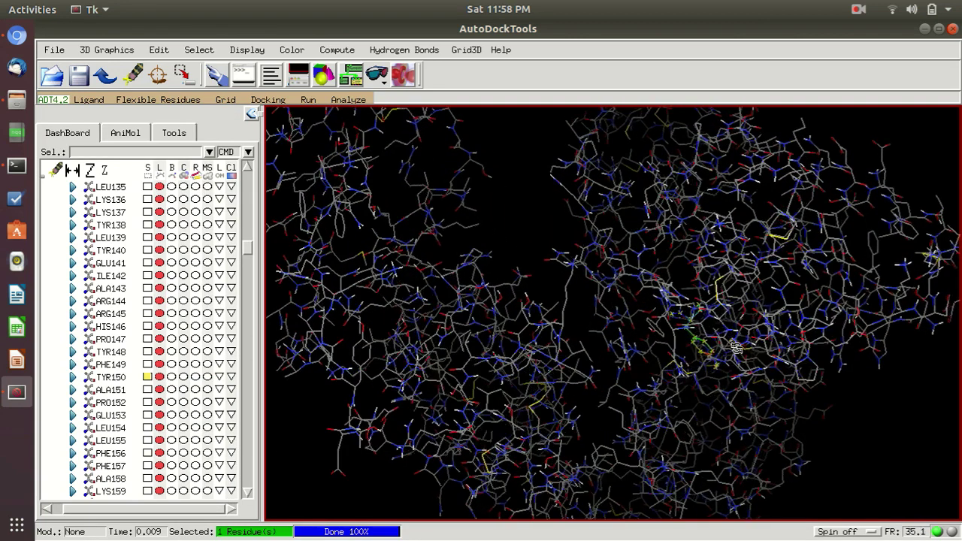
pyautogui.moveTo(690, 292); pyautogui.dragTo(707, 345)
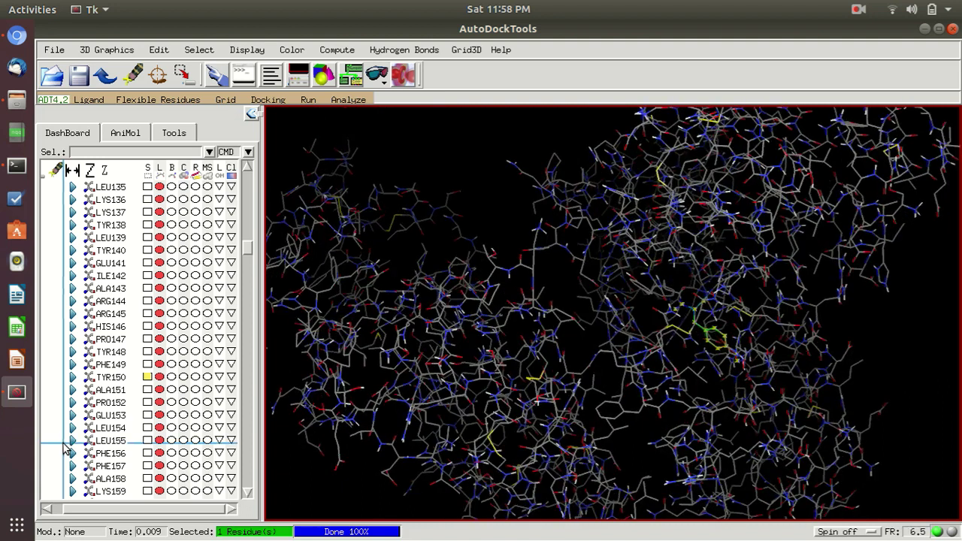
# Step: Add residue LYS199 to the selection and color it by rainbow
pyautogui.scroll(-2, 229, 409)
pyautogui.scroll(-5, 229, 409)
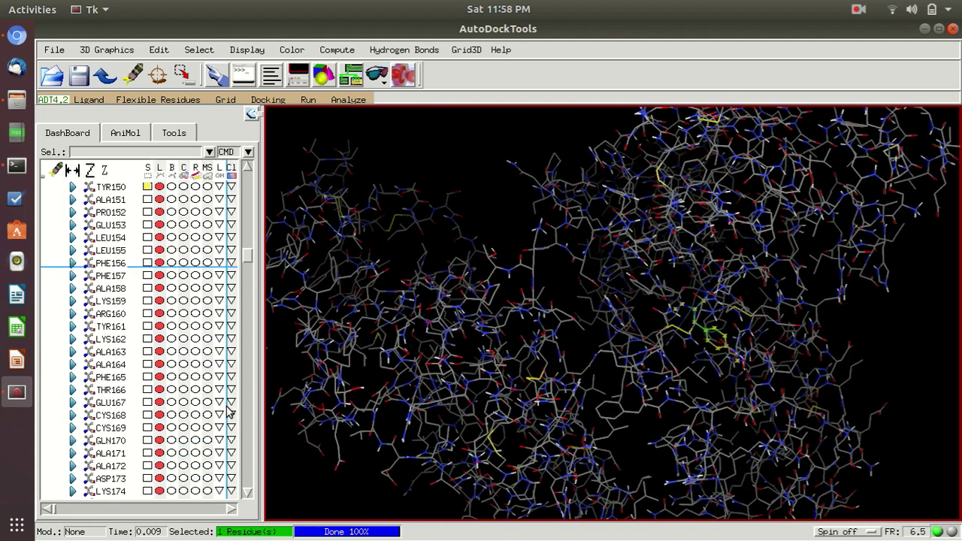
pyautogui.scroll(-4, 229, 409)
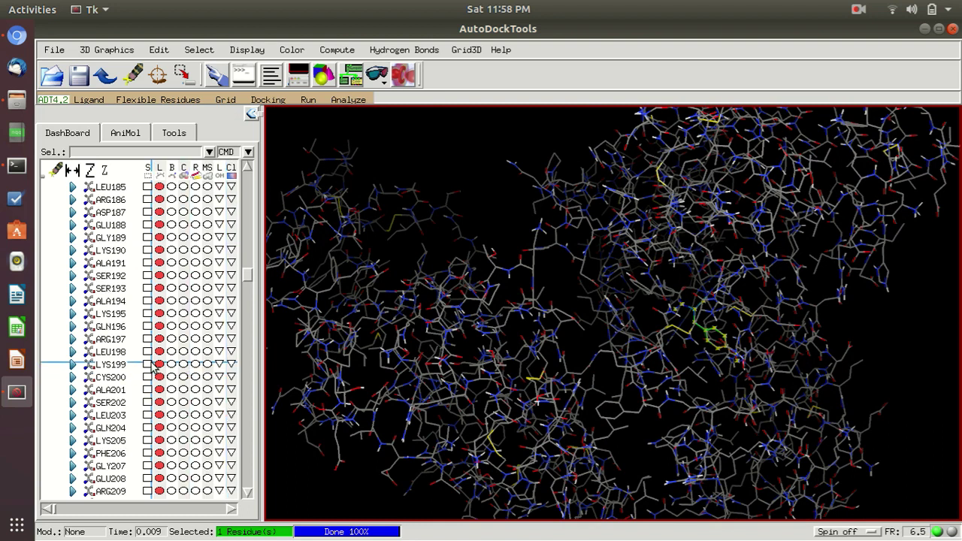
pyautogui.click(231, 364)
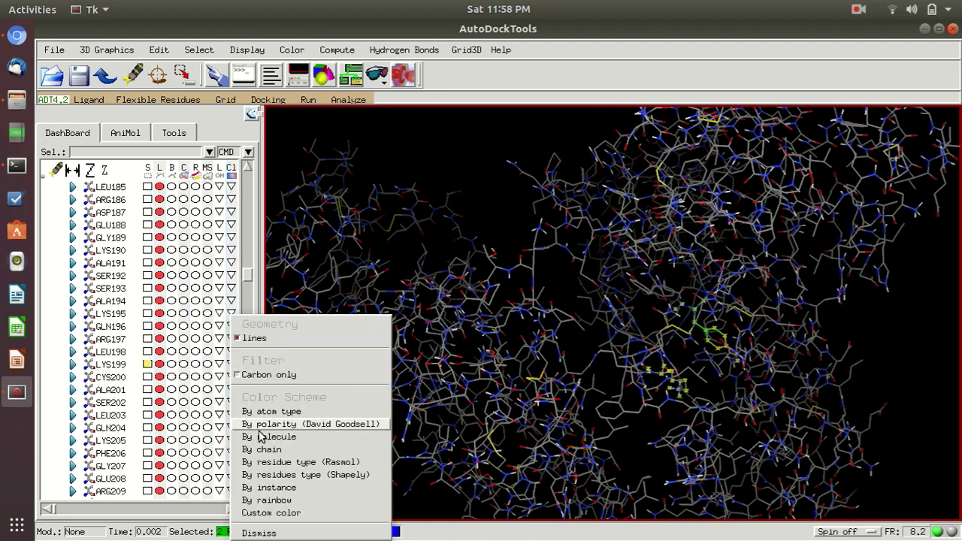
pyautogui.click(255, 498)
# Step: Add residue ARG222 to the selection and color it by rainbow
pyautogui.scroll(-5, 185, 450)
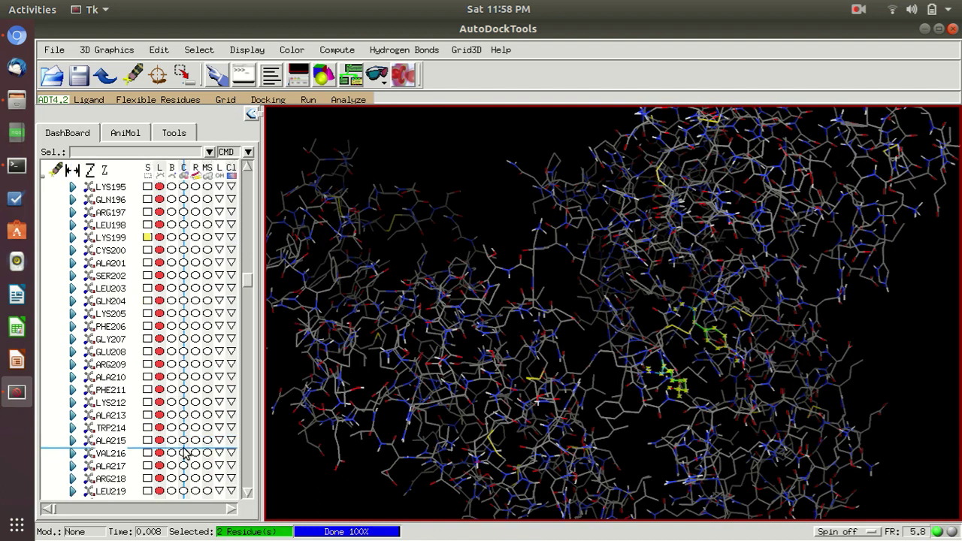
pyautogui.scroll(-1, 186, 450)
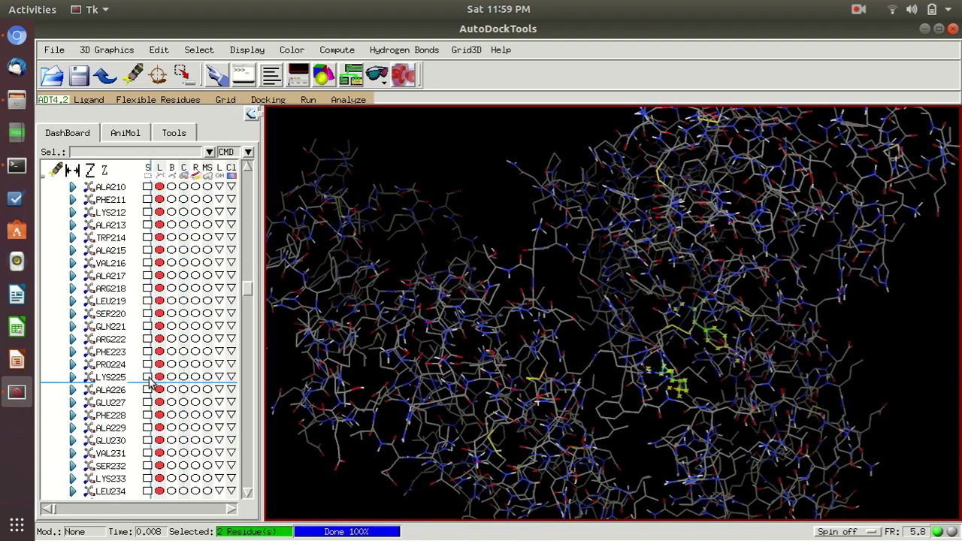
pyautogui.click(147, 338)
pyautogui.click(231, 339)
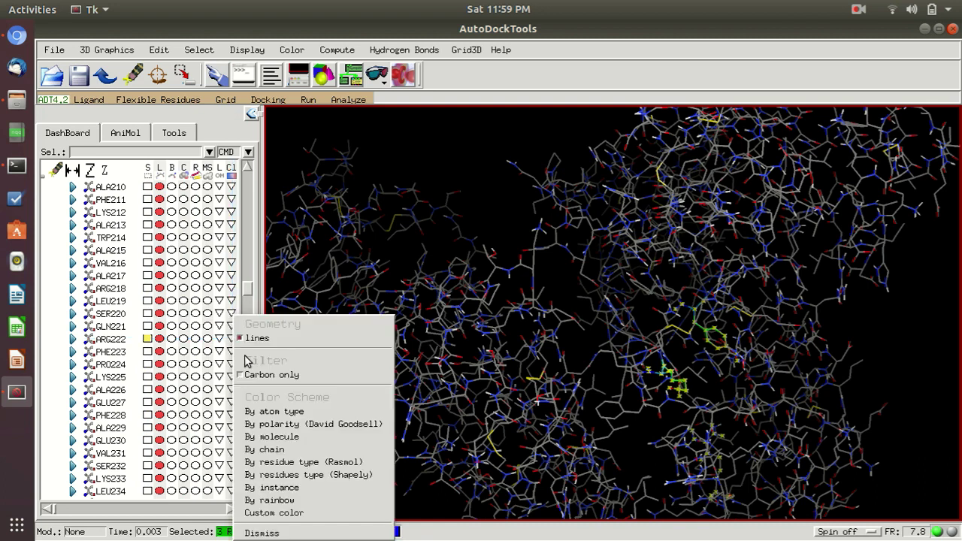
pyautogui.click(244, 497)
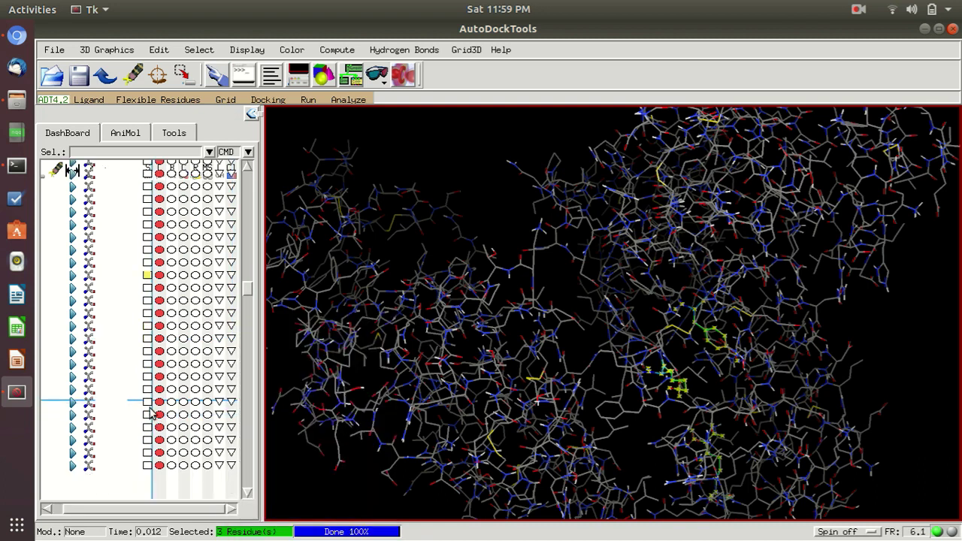
# Step: Add residue HIS242 to the selection and color it by rainbow
pyautogui.scroll(-3, 152, 417)
pyautogui.scroll(-1, 149, 412)
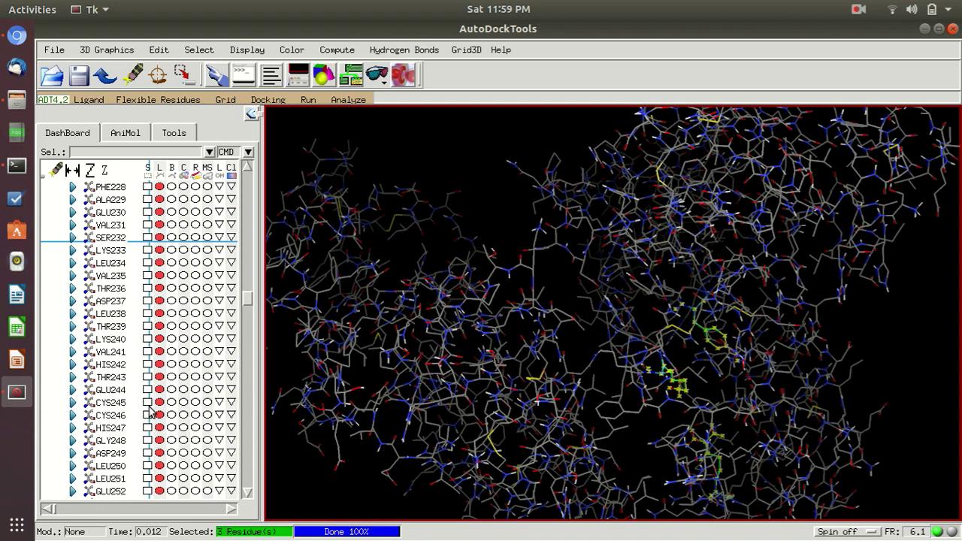
pyautogui.click(147, 364)
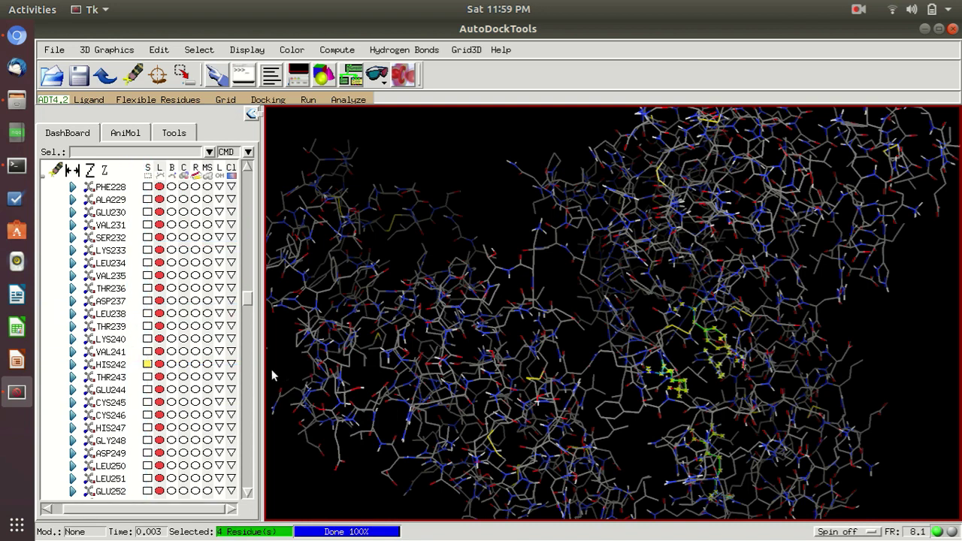
pyautogui.click(233, 365)
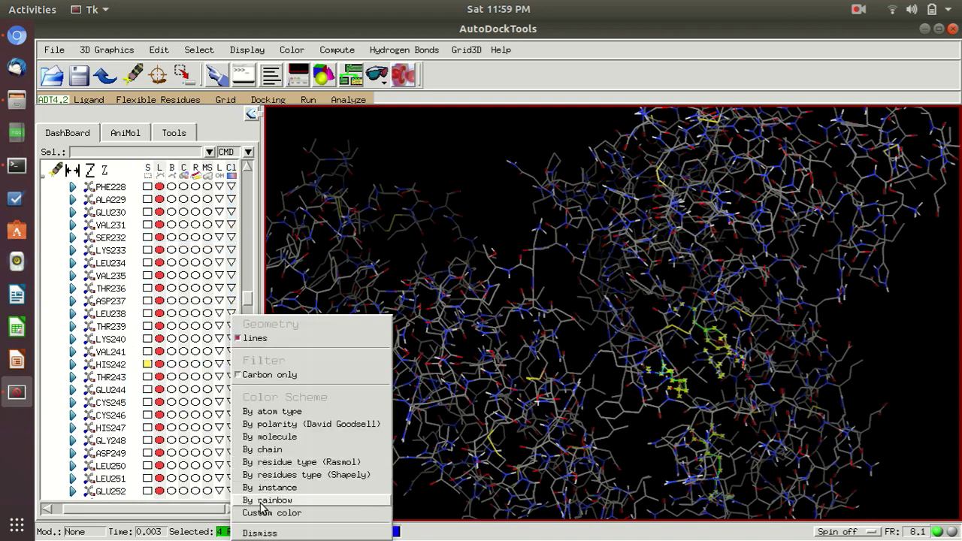
pyautogui.click(255, 528)
# Step: Add residue ARG257 to the selection and color it by rainbow
pyautogui.scroll(-3, 170, 422)
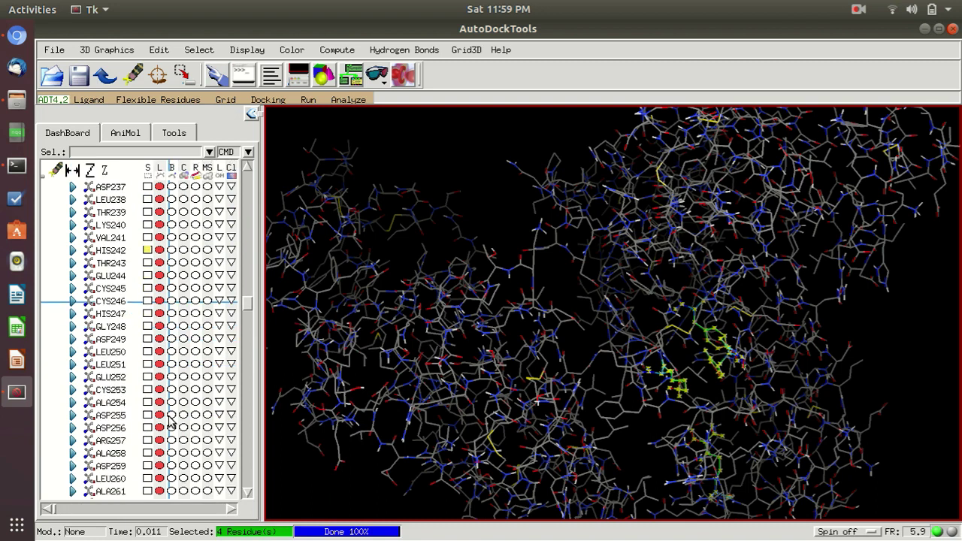
pyautogui.click(148, 402)
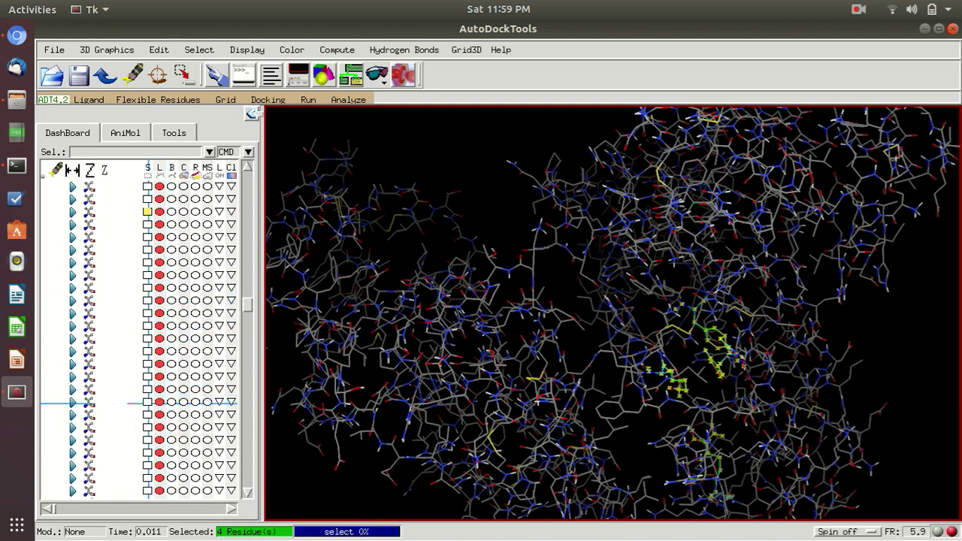
pyautogui.click(232, 403)
pyautogui.click(285, 489)
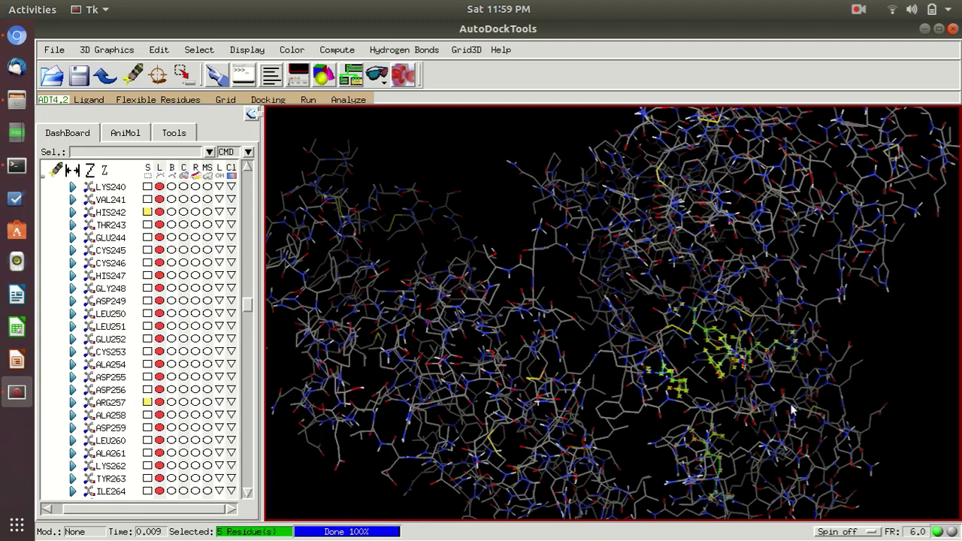
# Step: Inspect the five colored residues from several angles, then display the grid box with its dimension and center offset settings in view
pyautogui.moveTo(768, 393); pyautogui.dragTo(747, 373, button='middle')
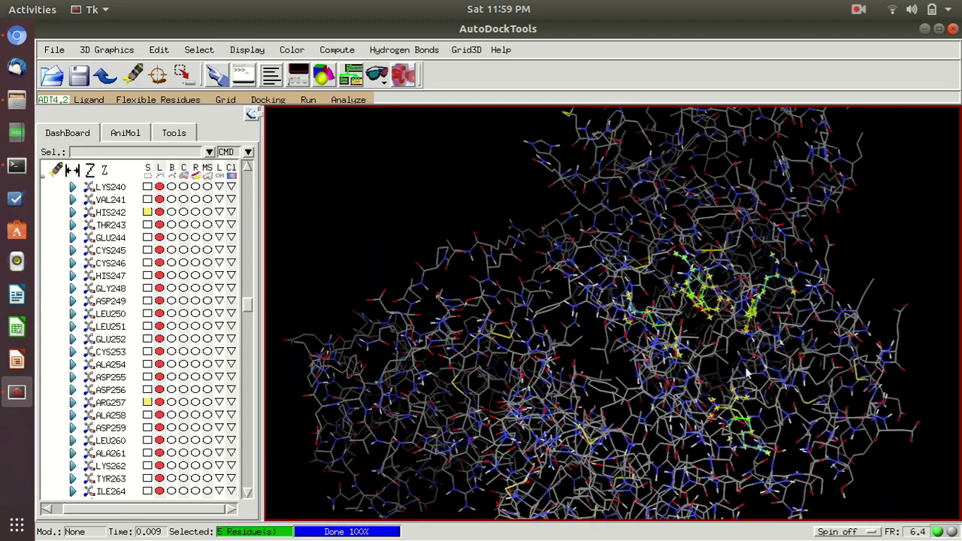
pyautogui.moveTo(708, 364); pyautogui.dragTo(643, 321)
pyautogui.moveTo(643, 321); pyautogui.dragTo(630, 284, button='middle')
pyautogui.moveTo(629, 284); pyautogui.dragTo(672, 416)
pyautogui.scroll(-5, 672, 415)
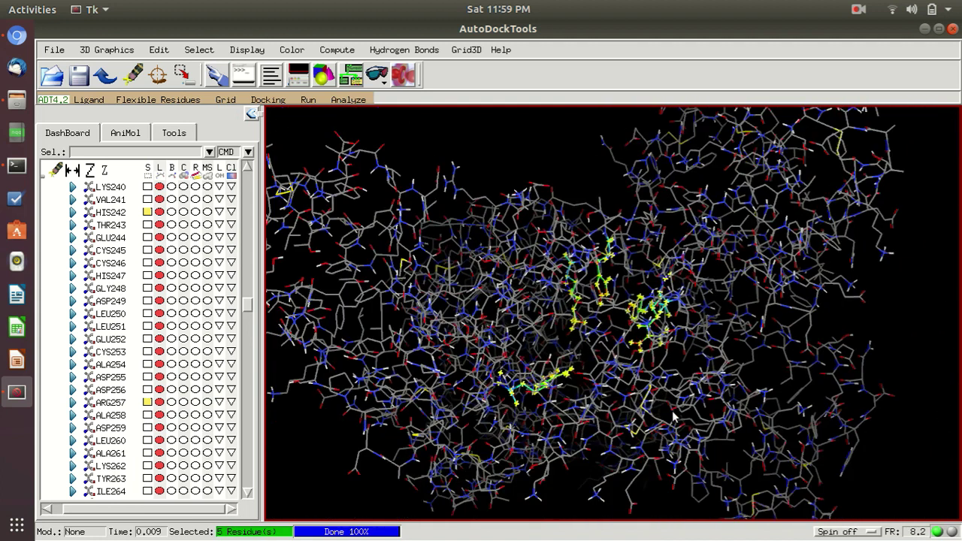
pyautogui.scroll(3, 672, 416)
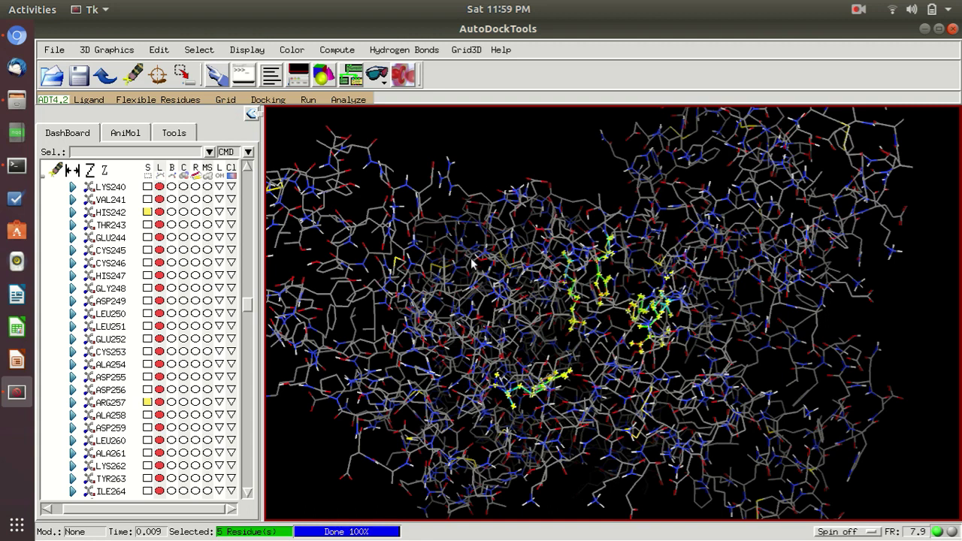
pyautogui.click(226, 106)
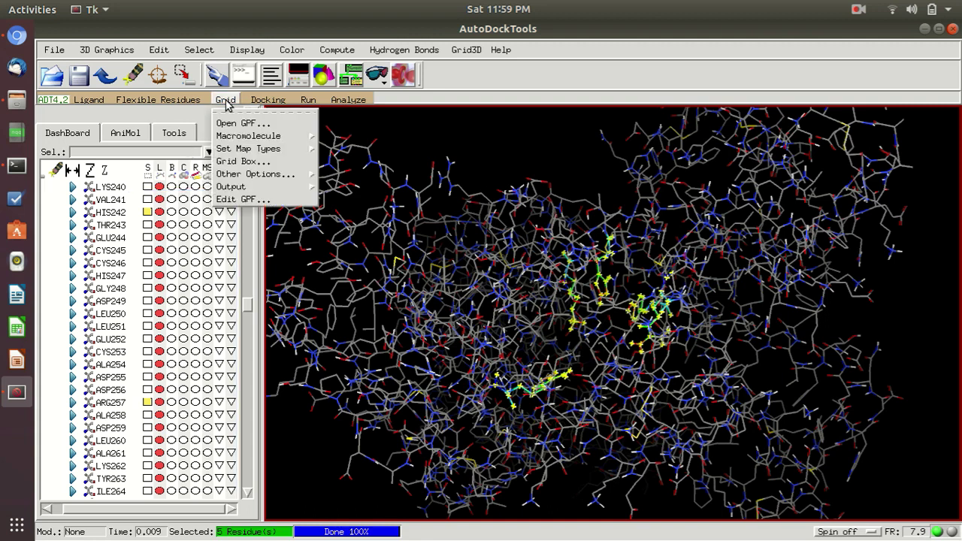
pyautogui.click(244, 161)
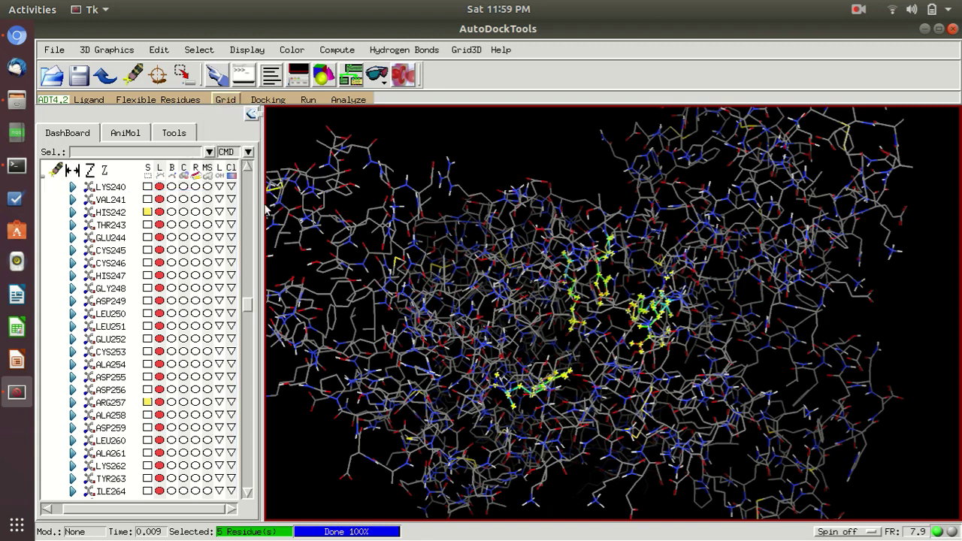
pyautogui.moveTo(560, 99); pyautogui.dragTo(220, 133)
pyautogui.moveTo(600, 417); pyautogui.dragTo(661, 462)
pyautogui.moveTo(161, 429); pyautogui.dragTo(270, 426)
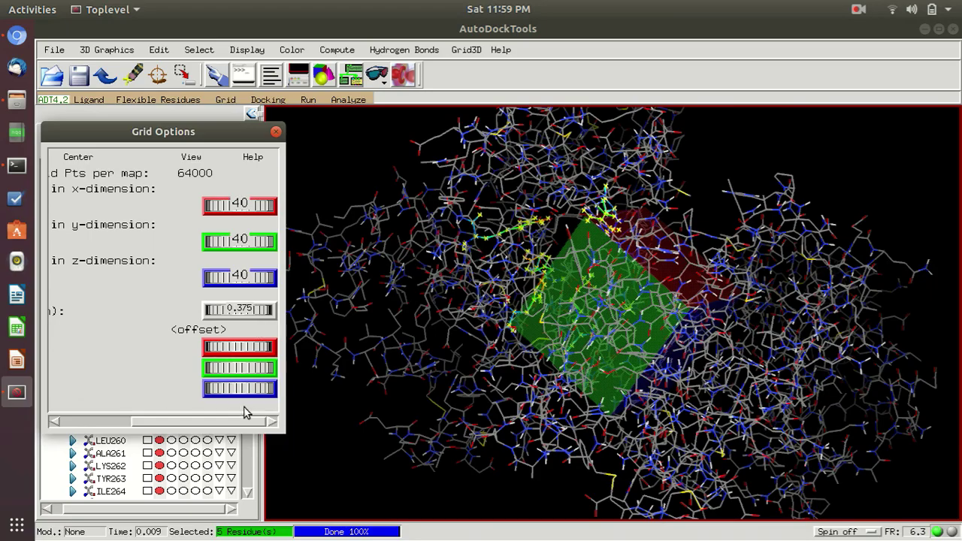
# Step: Shift the grid box center toward the colored residues with an x offset of 0.028 and a z offset of 5.417
pyautogui.moveTo(676, 418); pyautogui.dragTo(421, 361)
pyautogui.moveTo(271, 348)
pyautogui.mouseDown()
pyautogui.moveTo(242, 349)
pyautogui.moveTo(270, 355)
pyautogui.mouseUp()
pyautogui.moveTo(616, 356); pyautogui.dragTo(783, 261)
pyautogui.click(258, 352)
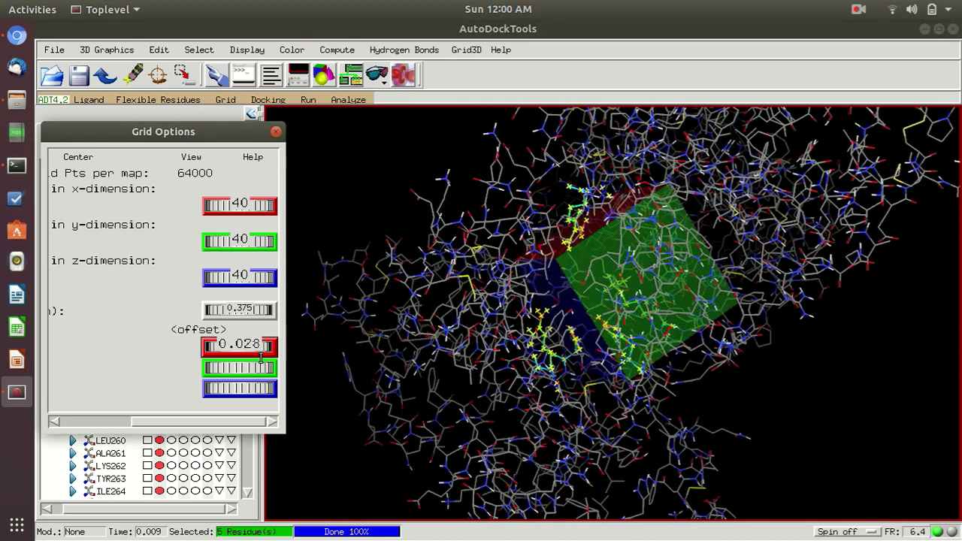
pyautogui.moveTo(232, 388)
pyautogui.mouseDown()
pyautogui.moveTo(268, 386)
pyautogui.moveTo(238, 389)
pyautogui.mouseUp()
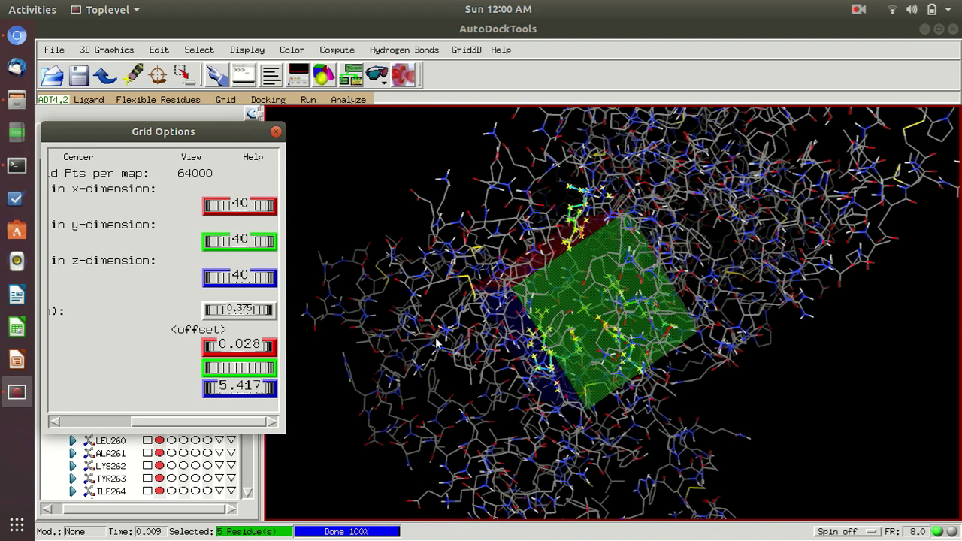
# Step: Enlarge the grid box by setting its spacing to 0.531 angstrom and check its coverage of the colored residues from other angles
pyautogui.moveTo(754, 310); pyautogui.dragTo(558, 323)
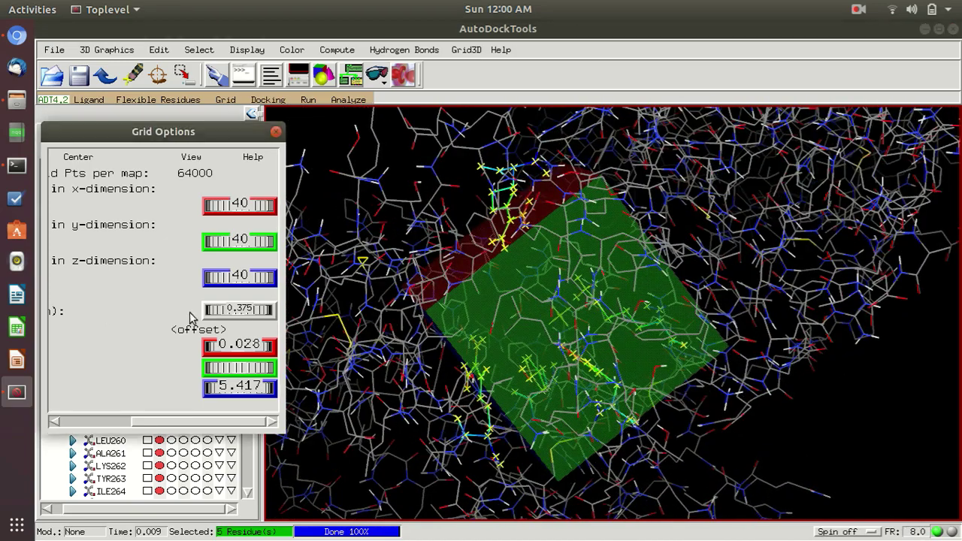
pyautogui.moveTo(238, 309)
pyautogui.mouseDown()
pyautogui.moveTo(261, 317)
pyautogui.moveTo(255, 311)
pyautogui.mouseUp()
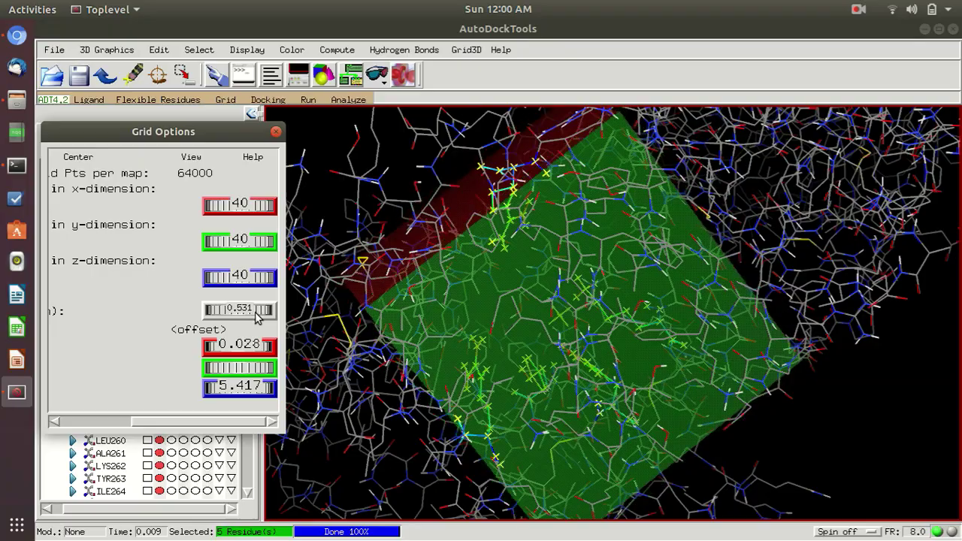
pyautogui.moveTo(601, 375); pyautogui.dragTo(618, 318, button='middle')
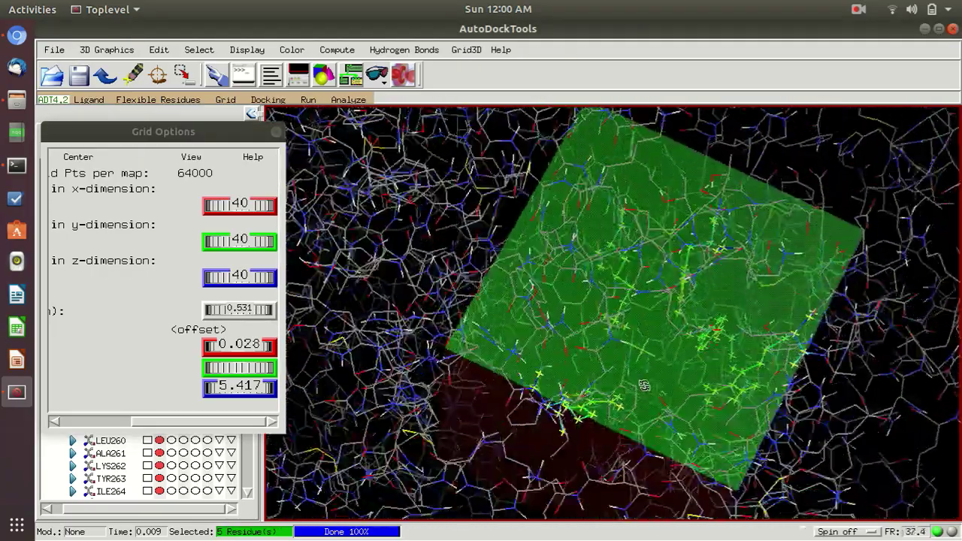
pyautogui.moveTo(679, 413); pyautogui.dragTo(579, 341, button='middle')
# Step: Adjust the grid box center over the colored residues, setting the y offset to -5.611 and the x offset to 4.194
pyautogui.click(165, 382)
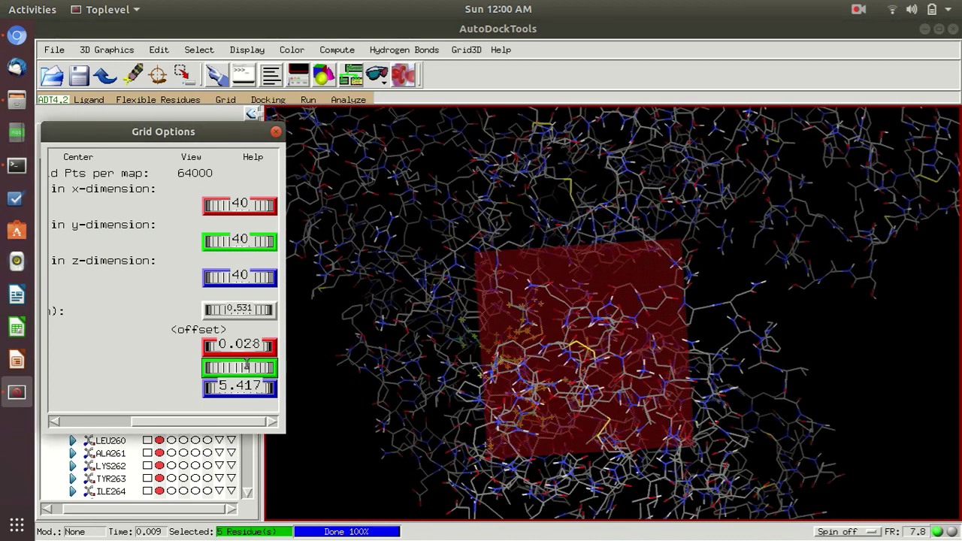
pyautogui.moveTo(219, 366); pyautogui.dragTo(258, 368)
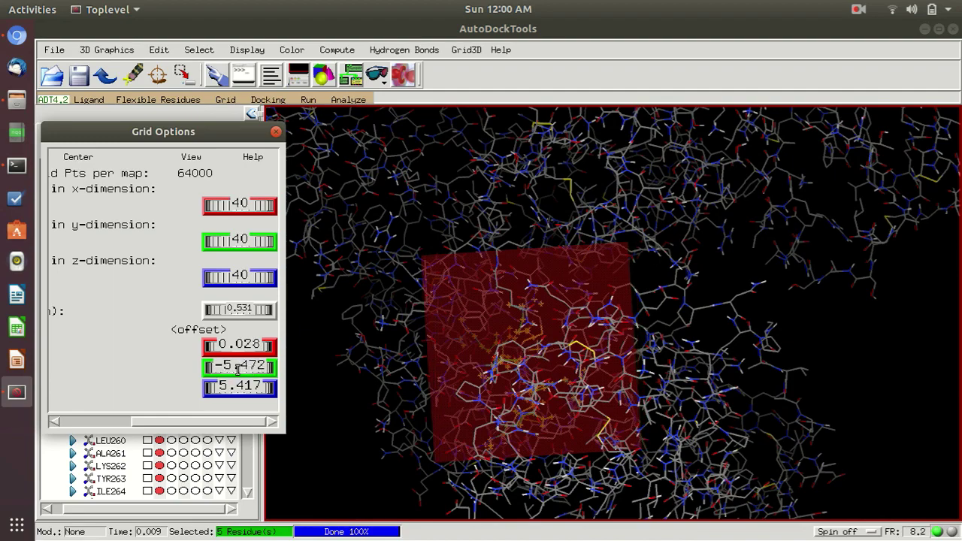
pyautogui.moveTo(666, 331); pyautogui.dragTo(773, 350, button='middle')
pyautogui.click(225, 384)
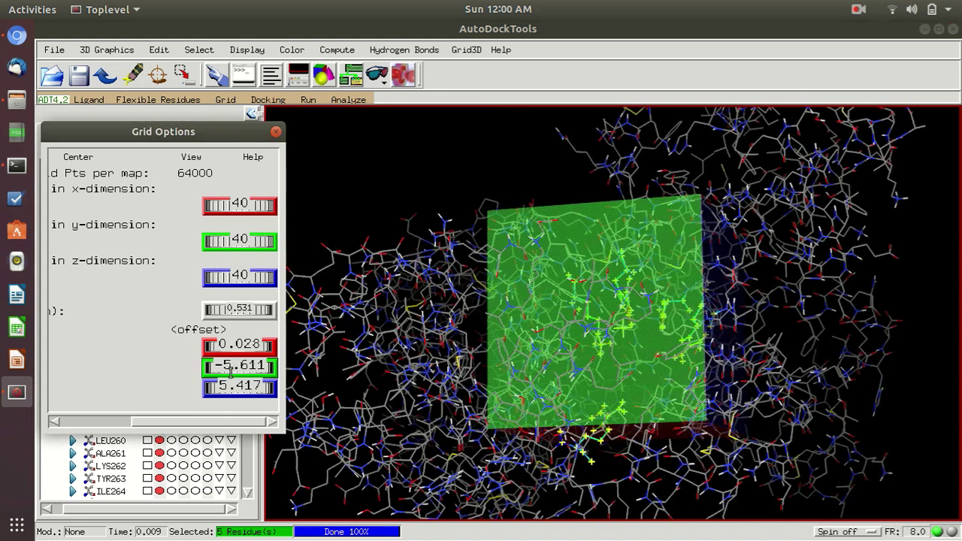
pyautogui.moveTo(229, 344); pyautogui.dragTo(270, 351)
pyautogui.click(406, 308)
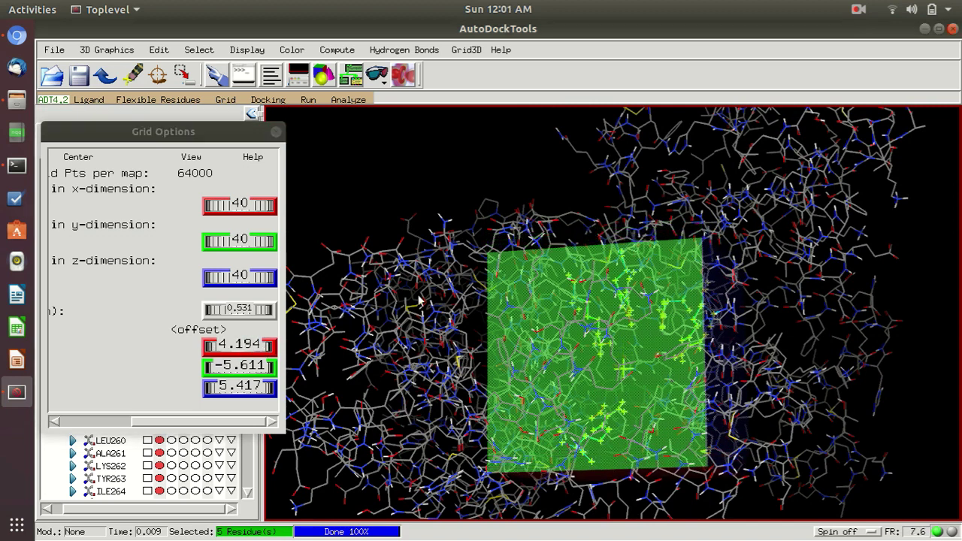
# Step: Increase the grid spacing to 0.575 angstrom so the box encloses more of the area around the colored residues
pyautogui.moveTo(579, 272); pyautogui.dragTo(531, 314)
pyautogui.click(241, 309)
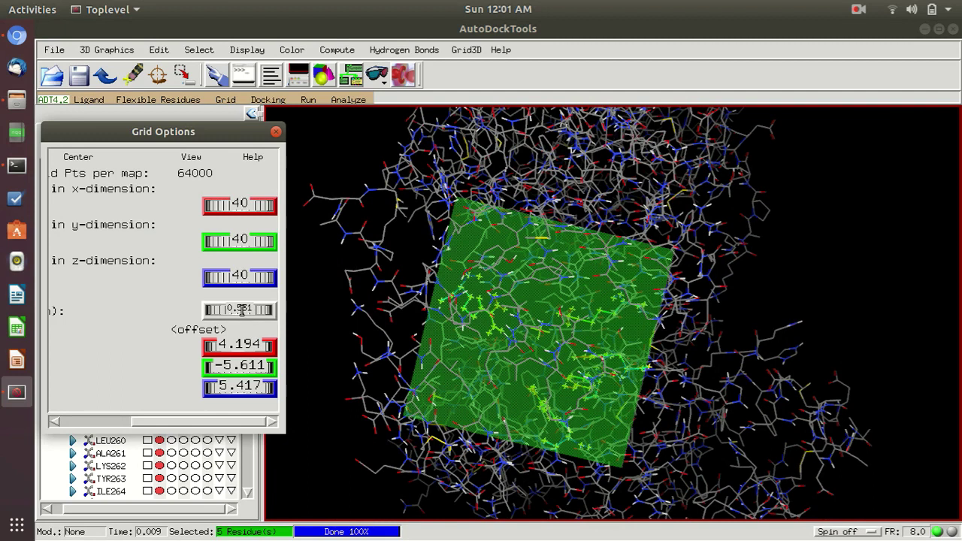
pyautogui.moveTo(241, 310); pyautogui.dragTo(246, 309)
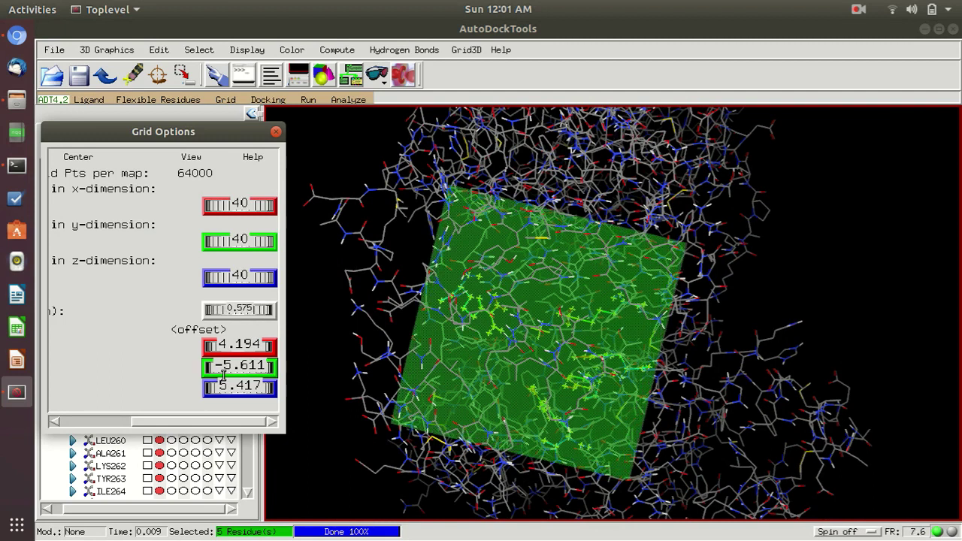
# Step: Fine-tune the grid box center with a z offset of 6.694 and an x offset of 3.611
pyautogui.moveTo(222, 385); pyautogui.dragTo(256, 385)
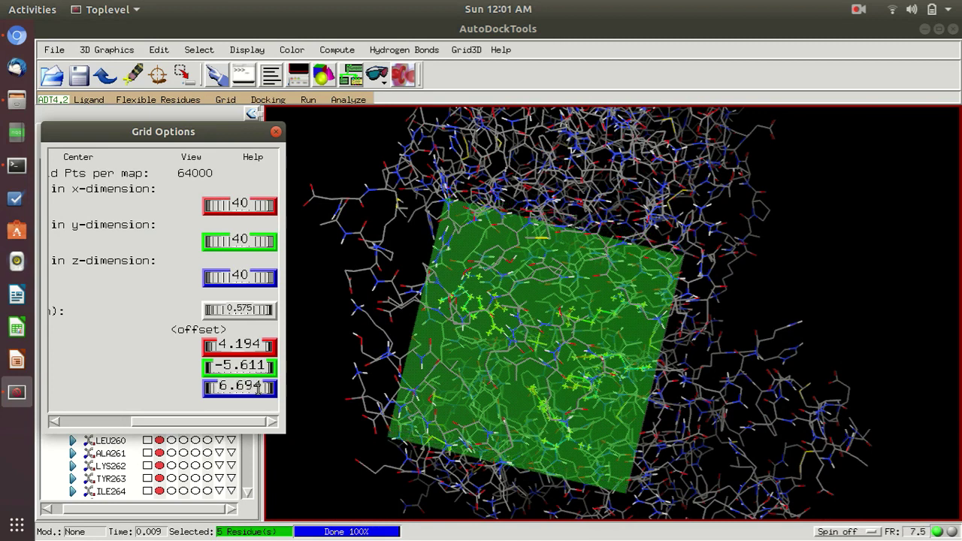
pyautogui.moveTo(244, 345); pyautogui.dragTo(237, 348)
pyautogui.click(616, 285)
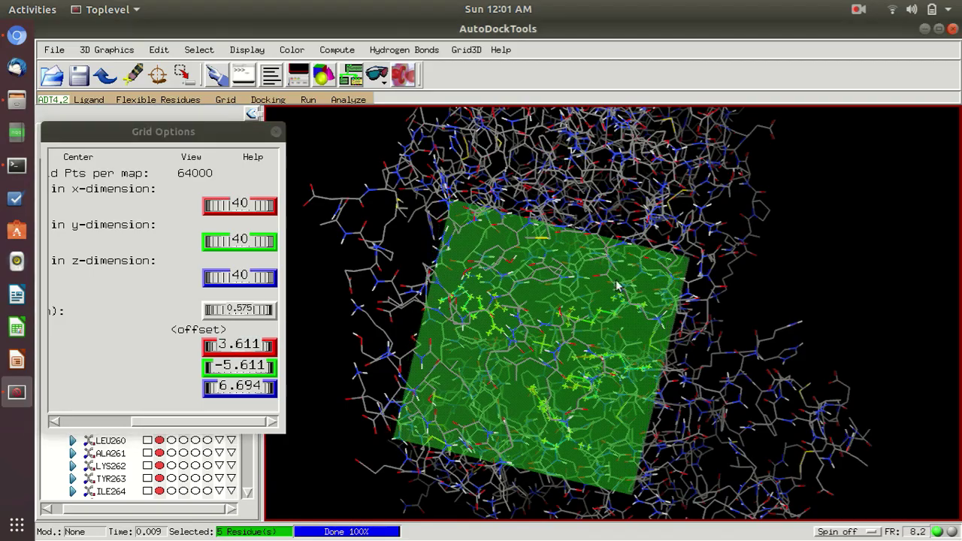
# Step: Set the grid box's y offset to -7.444 and check from another angle that the colored residues lie inside it
pyautogui.moveTo(674, 232); pyautogui.dragTo(636, 406)
pyautogui.click(207, 365)
pyautogui.moveTo(226, 365)
pyautogui.mouseDown()
pyautogui.moveTo(192, 380)
pyautogui.moveTo(227, 366)
pyautogui.mouseUp()
pyautogui.click(531, 346)
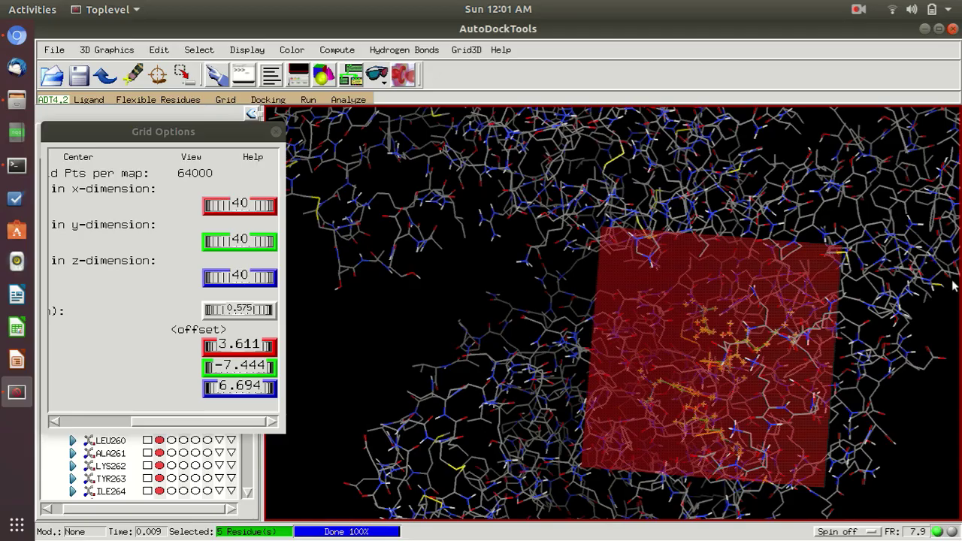
pyautogui.moveTo(790, 347); pyautogui.dragTo(781, 368)
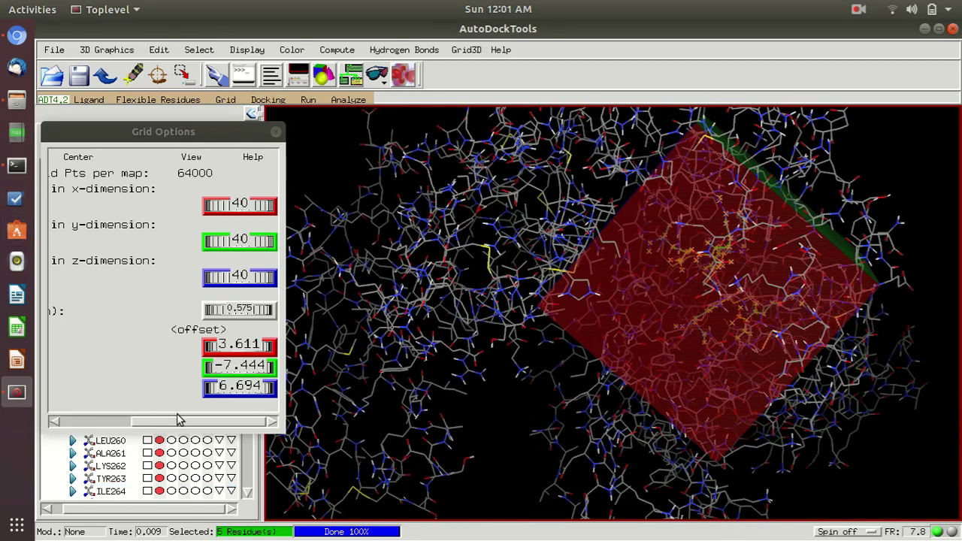
# Step: Output the grid dimensions to a text file named grid in the Docking folder
pyautogui.moveTo(178, 419); pyautogui.dragTo(105, 419)
pyautogui.click(79, 157)
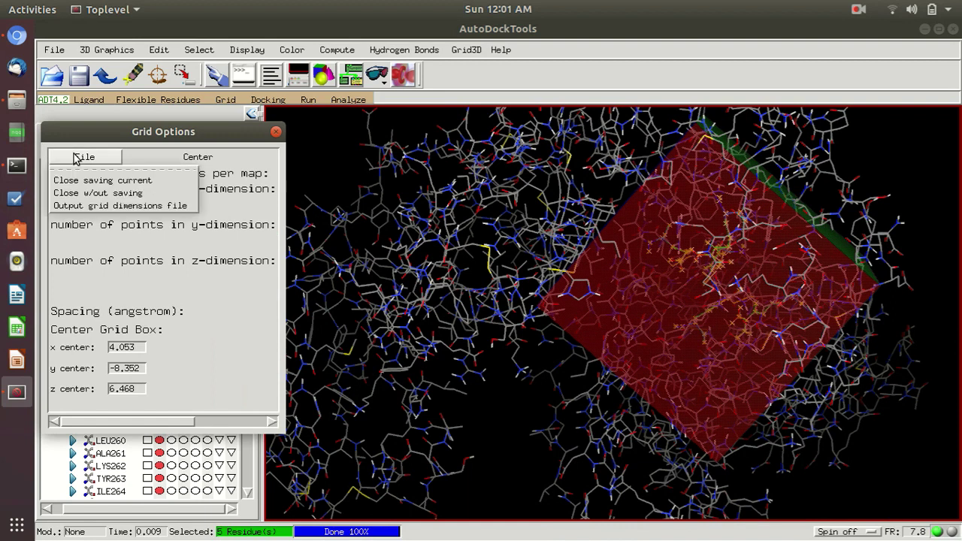
pyautogui.click(94, 205)
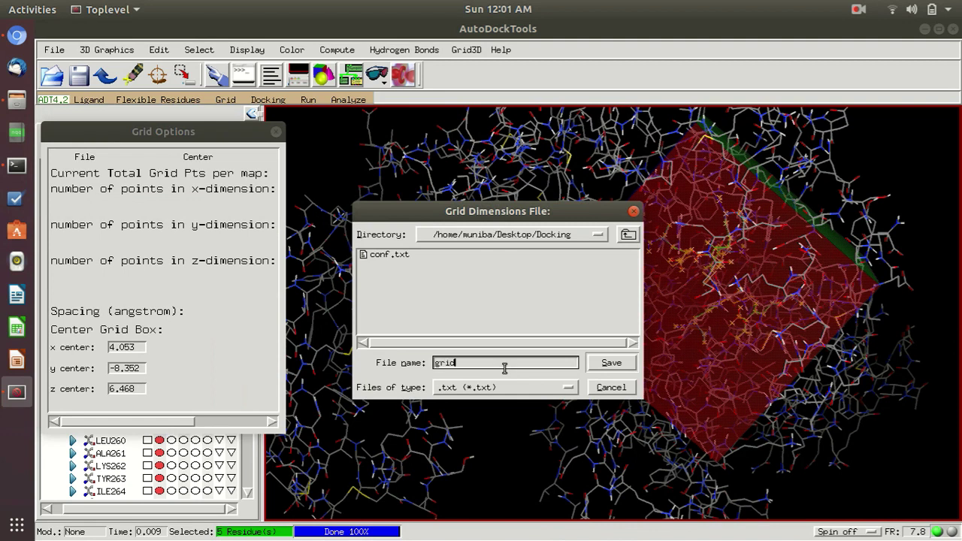
pyautogui.write('grid')
pyautogui.press('Return')
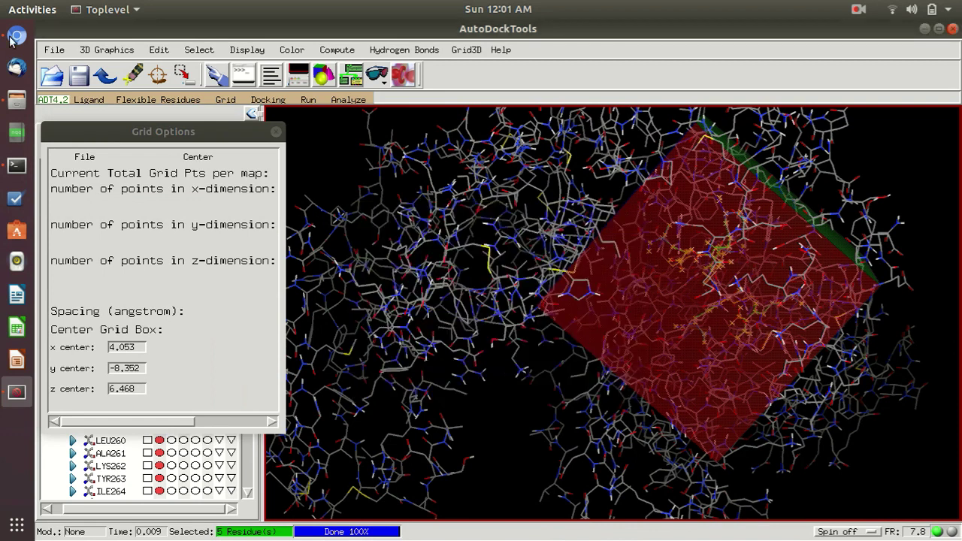
# Step: Close the grid options saving the current settings, and quit AutoDockTools
pyautogui.click(83, 157)
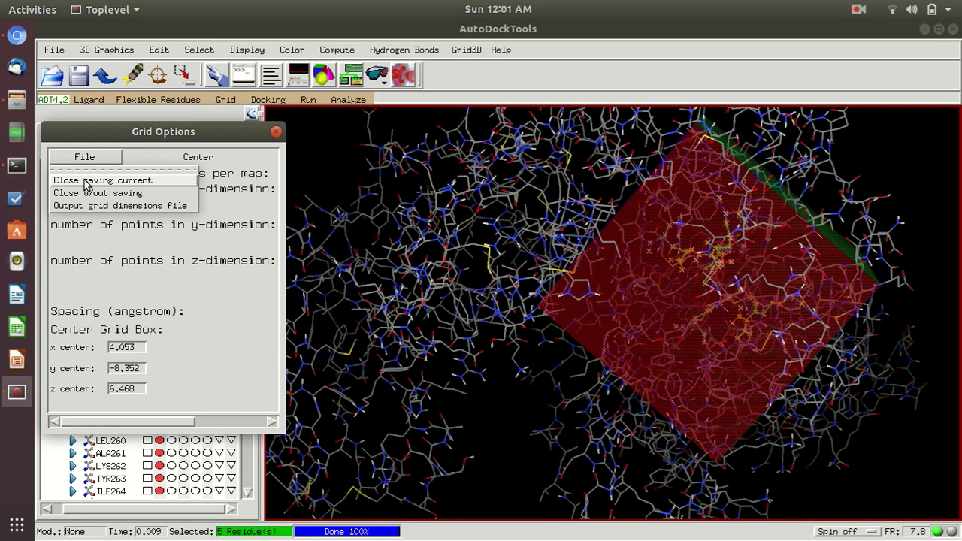
pyautogui.click(86, 181)
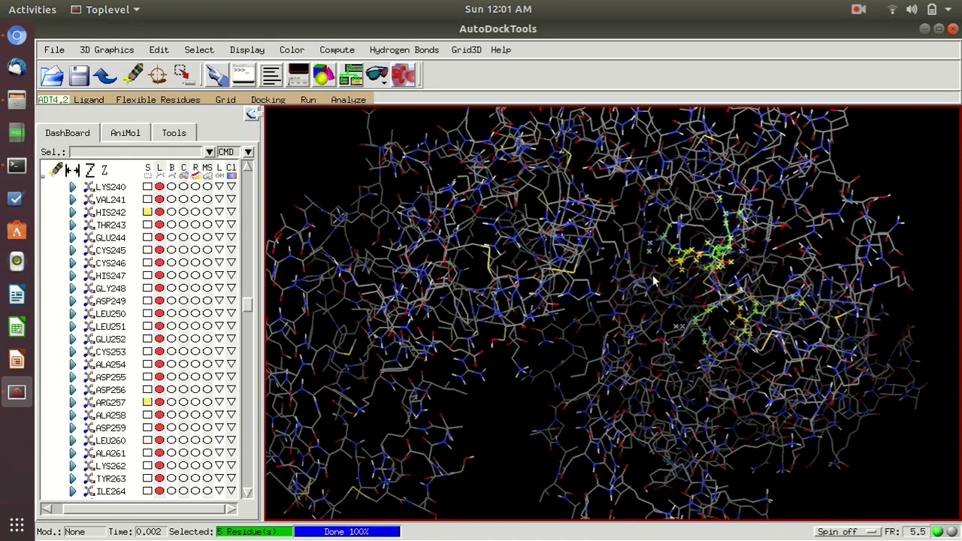
pyautogui.click(952, 29)
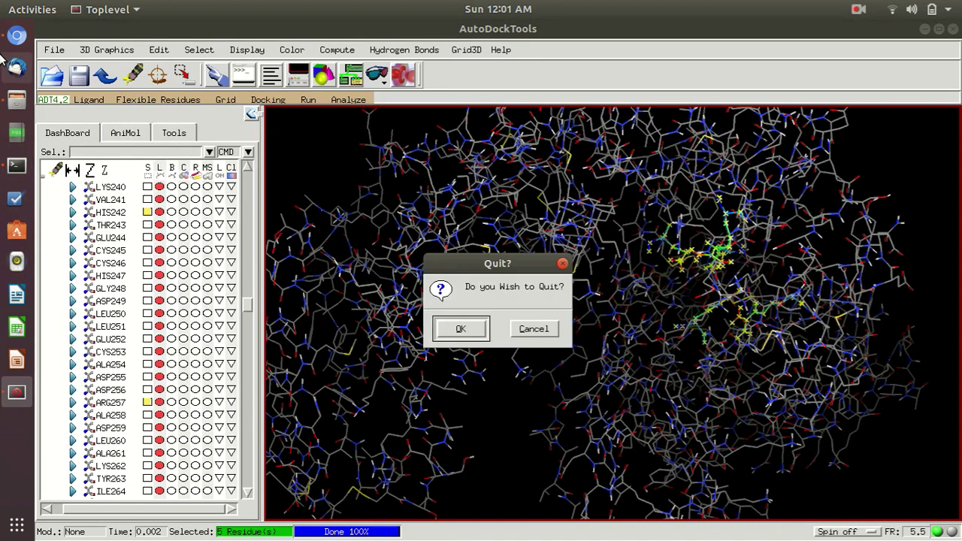
pyautogui.click(461, 329)
# Step: Check the Docking folder in Files for the prepared 2bxa.pdbqt, SO.pdbqt and grid.txt files
pyautogui.click(16, 100)
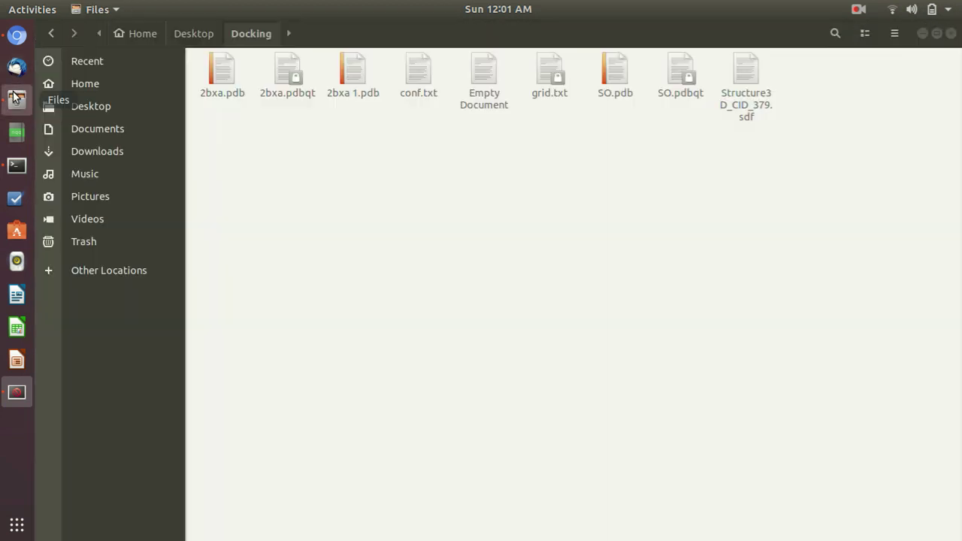
pyautogui.click(300, 89)
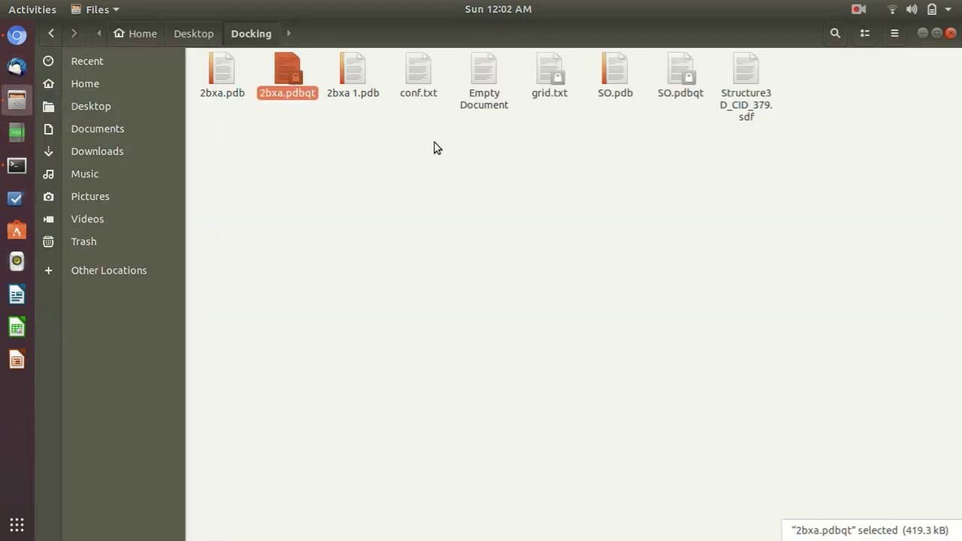
pyautogui.click(684, 72)
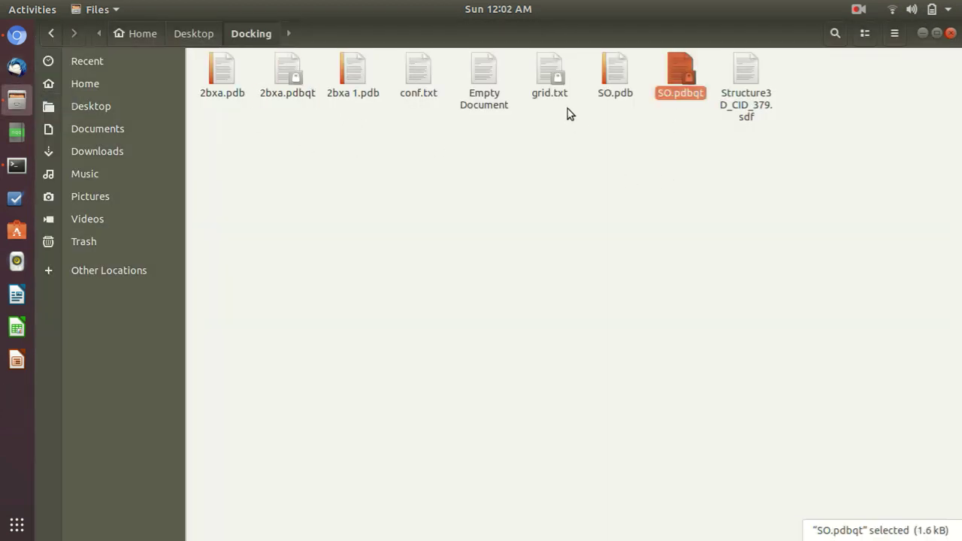
pyautogui.click(552, 79)
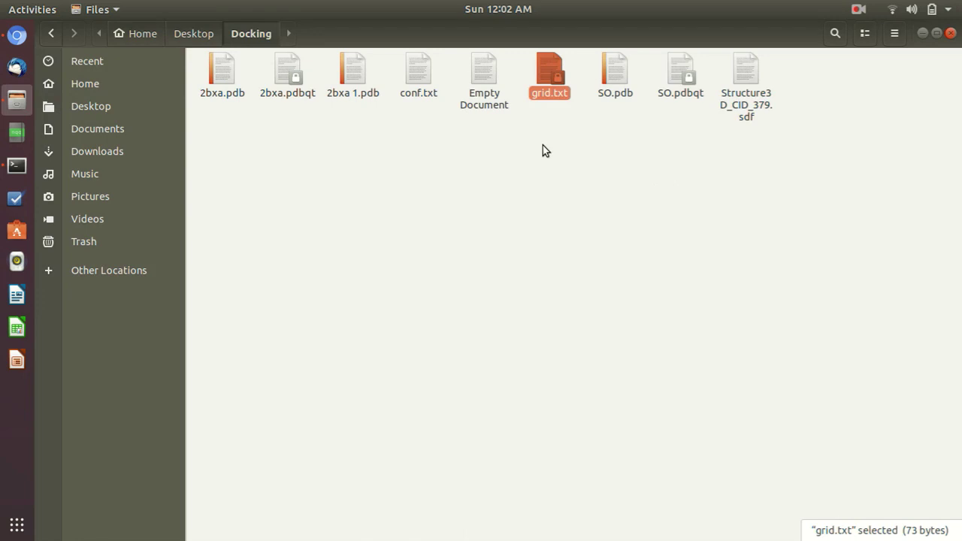
# Step: Open conf.txt in the text editor and consult the sample Vina configuration in the docking article in Chromium
pyautogui.doubleClick(413, 75)
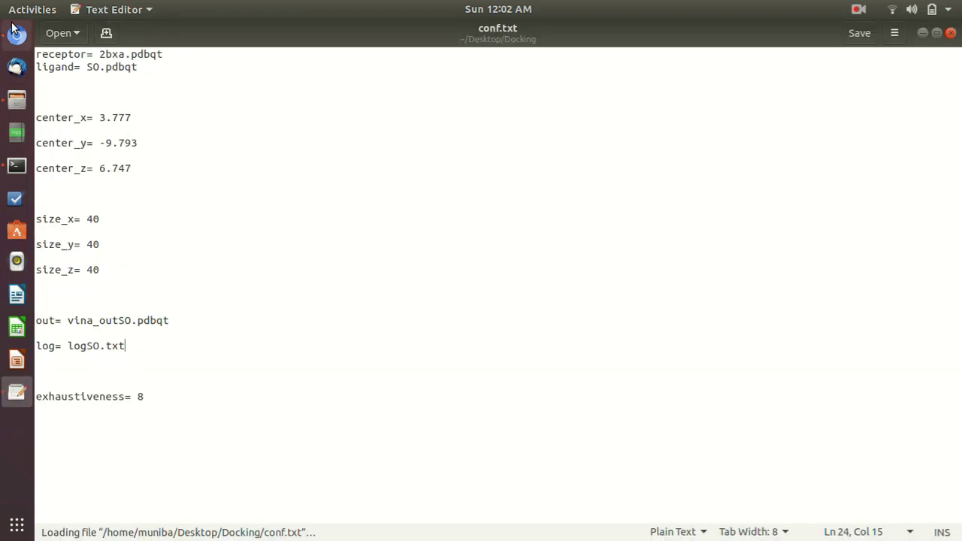
pyautogui.click(17, 35)
pyautogui.scroll(15, 476, 307)
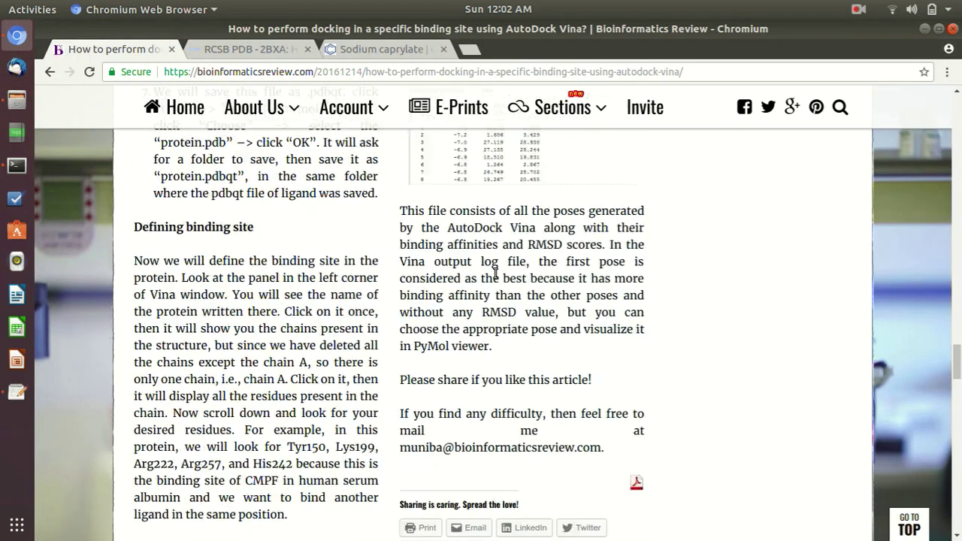
pyautogui.scroll(12, 489, 246)
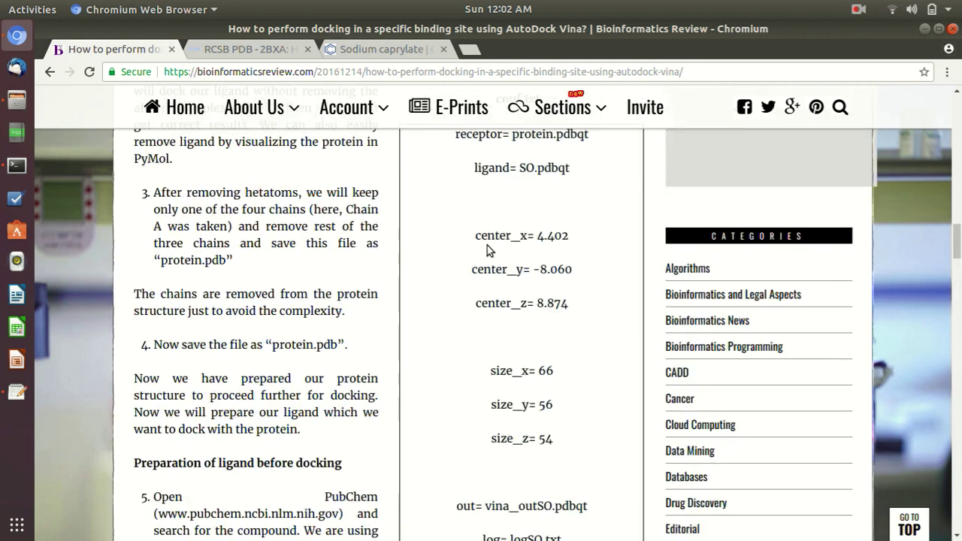
pyautogui.scroll(-5, 489, 248)
# Step: Return to conf.txt in the text editor and review the receptor, ligand, center, size, out and log entries
pyautogui.click(17, 391)
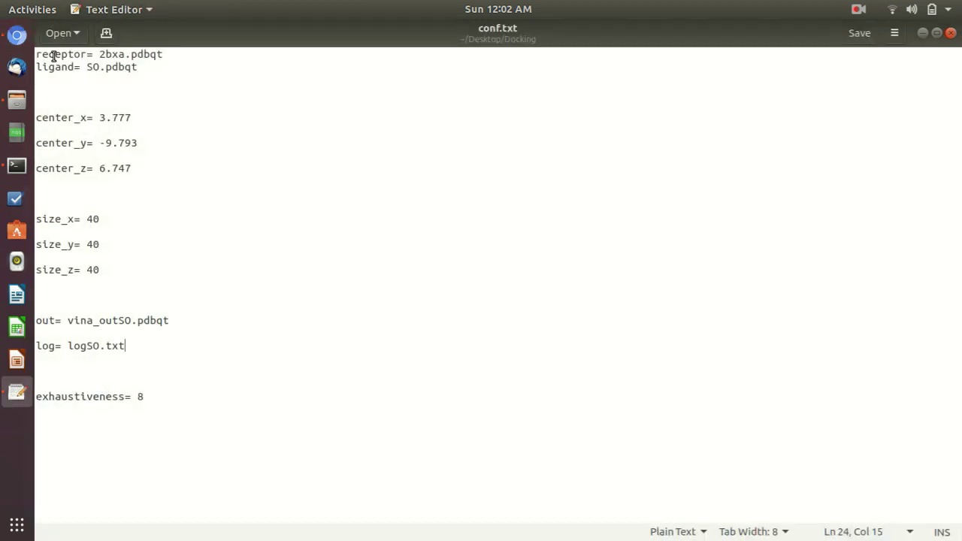
pyautogui.moveTo(55, 54); pyautogui.dragTo(146, 56)
pyautogui.moveTo(54, 70); pyautogui.dragTo(146, 75)
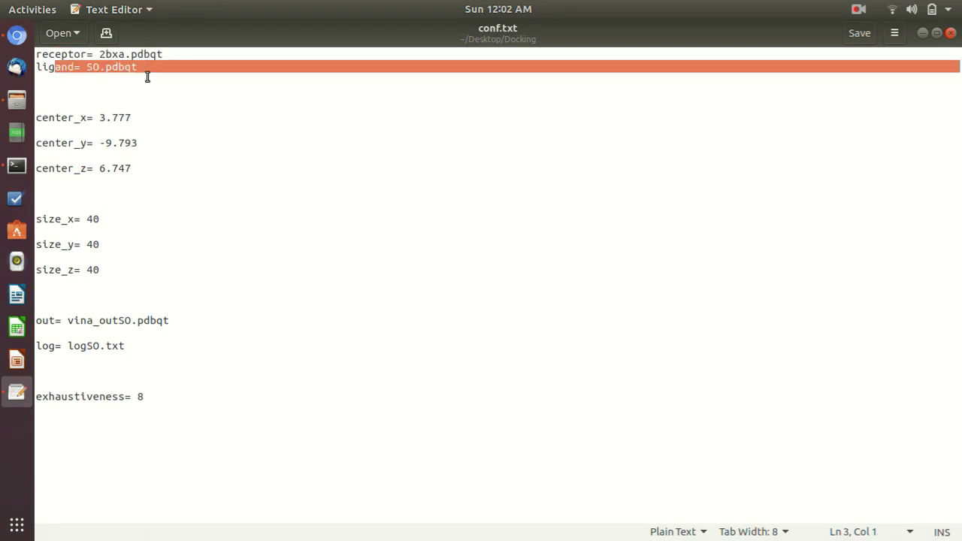
pyautogui.moveTo(71, 120); pyautogui.dragTo(138, 180)
pyautogui.moveTo(119, 276); pyautogui.dragTo(71, 243)
pyautogui.moveTo(150, 352); pyautogui.dragTo(39, 322)
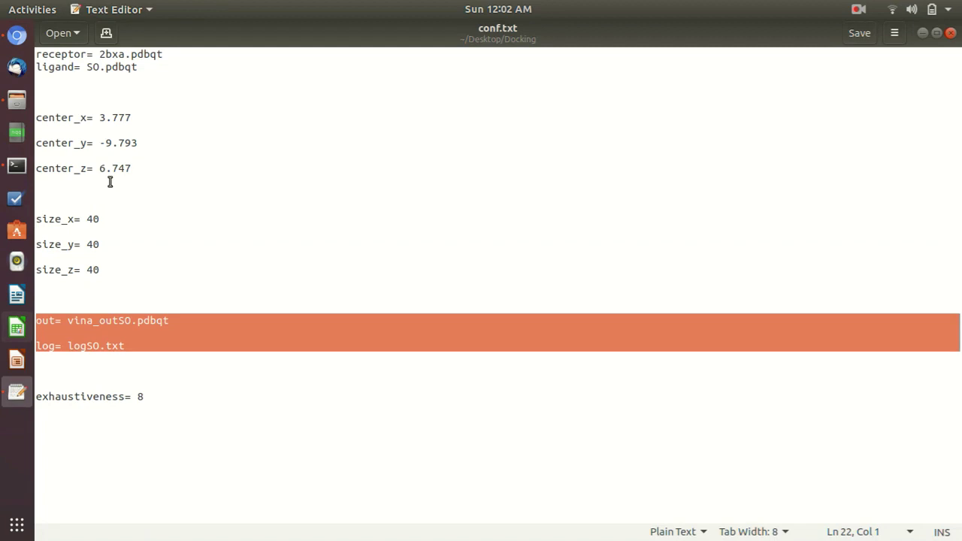
pyautogui.click(301, 140)
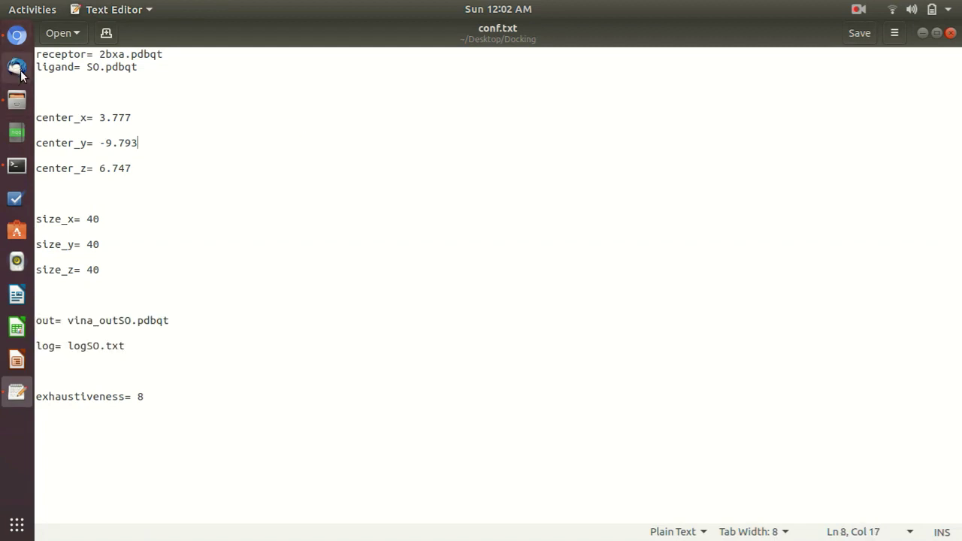
pyautogui.moveTo(101, 55)
pyautogui.mouseDown()
pyautogui.moveTo(125, 54)
pyautogui.moveTo(94, 67)
pyautogui.mouseUp()
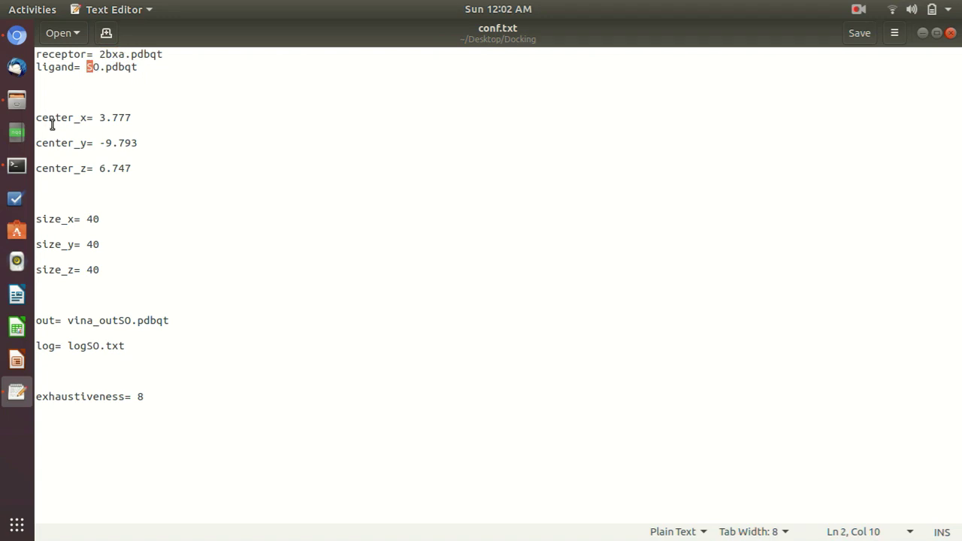
# Step: Open grid.txt from the Docking folder to read the saved grid spacing, point counts and center coordinates
pyautogui.click(17, 99)
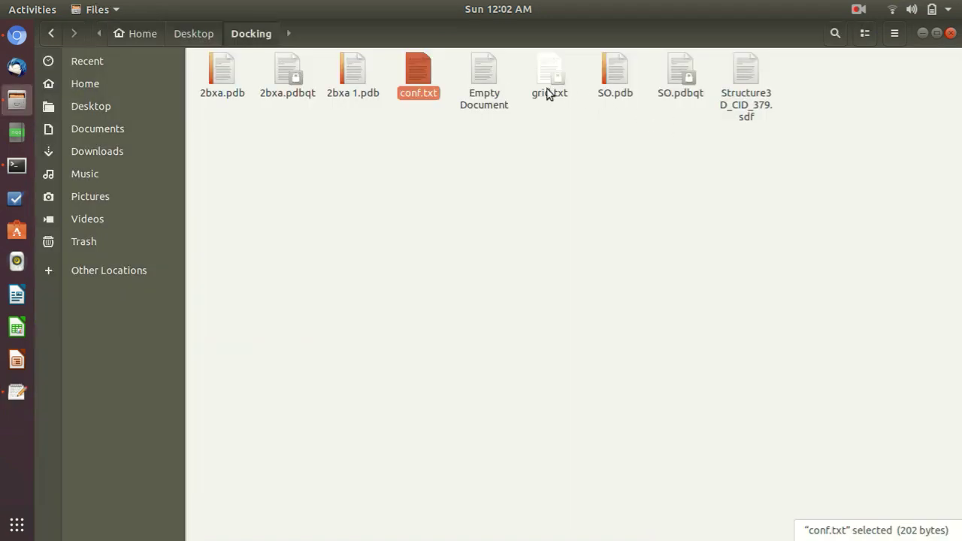
pyautogui.doubleClick(546, 73)
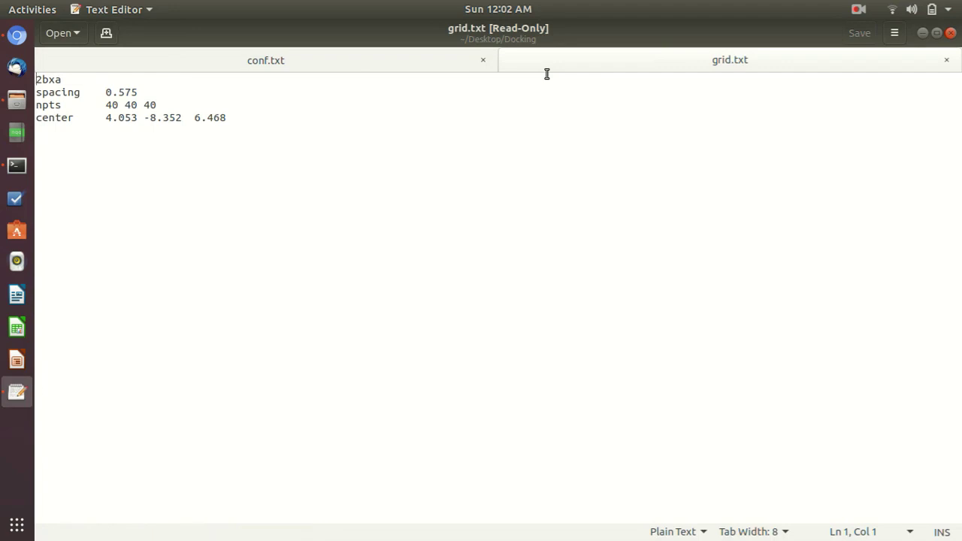
# Step: Copy the center coordinates 4.053 -8.352 6.468 from grid.txt and replace the center_x value in conf.txt with them
pyautogui.click(106, 118)
pyautogui.moveTo(108, 122); pyautogui.dragTo(228, 123)
pyautogui.rightClick(214, 118)
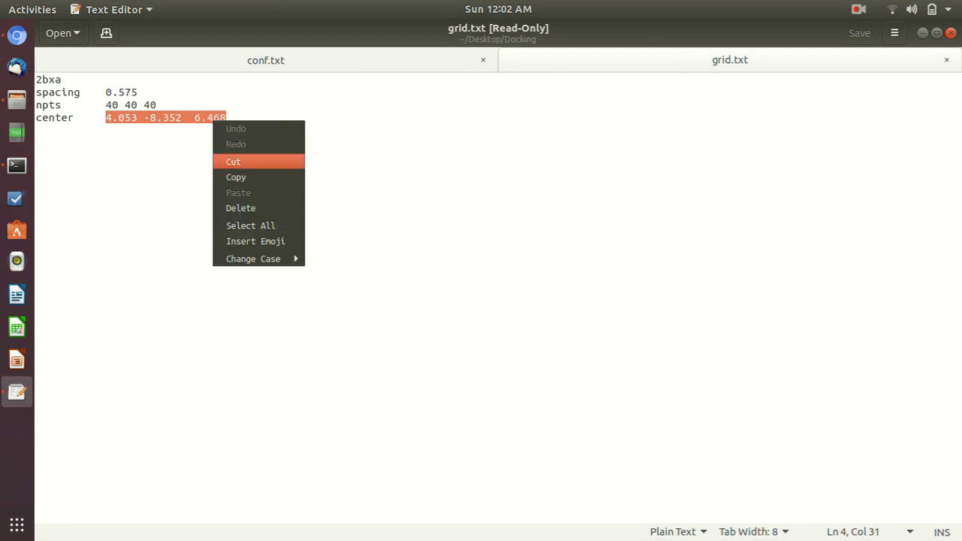
pyautogui.click(240, 177)
pyautogui.click(266, 60)
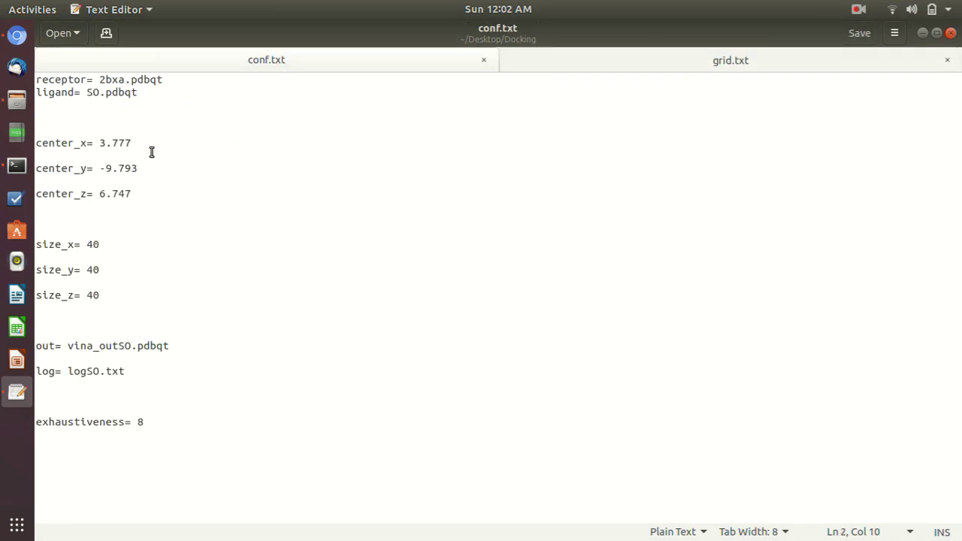
pyautogui.moveTo(99, 142); pyautogui.dragTo(141, 142)
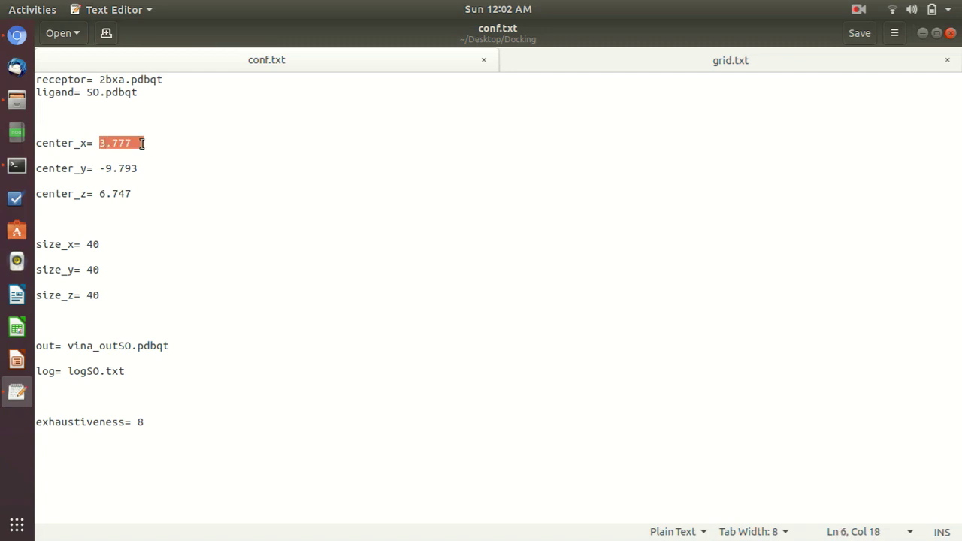
pyautogui.rightClick(141, 143)
pyautogui.click(171, 216)
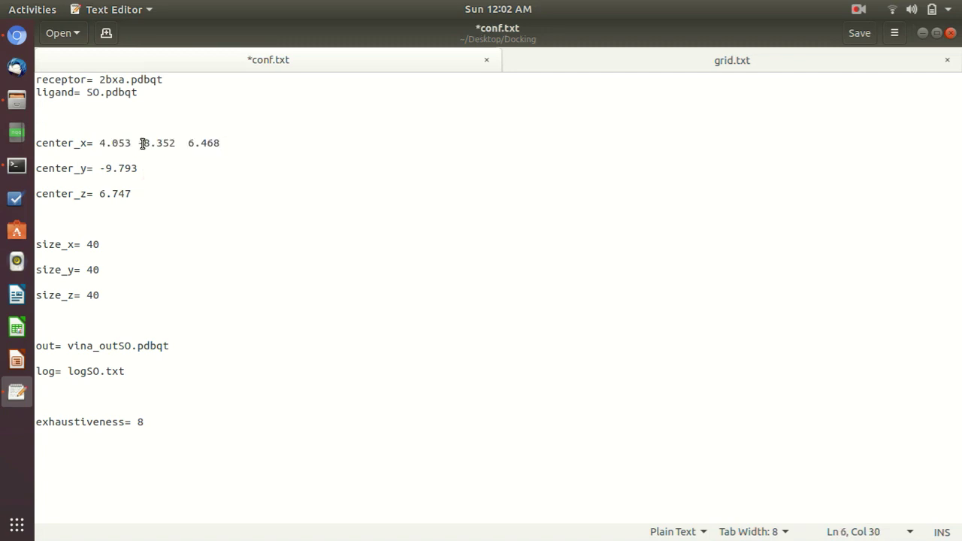
# Step: Move -8.352 out of the center_x line so that it replaces the center_y value
pyautogui.moveTo(138, 142); pyautogui.dragTo(175, 143)
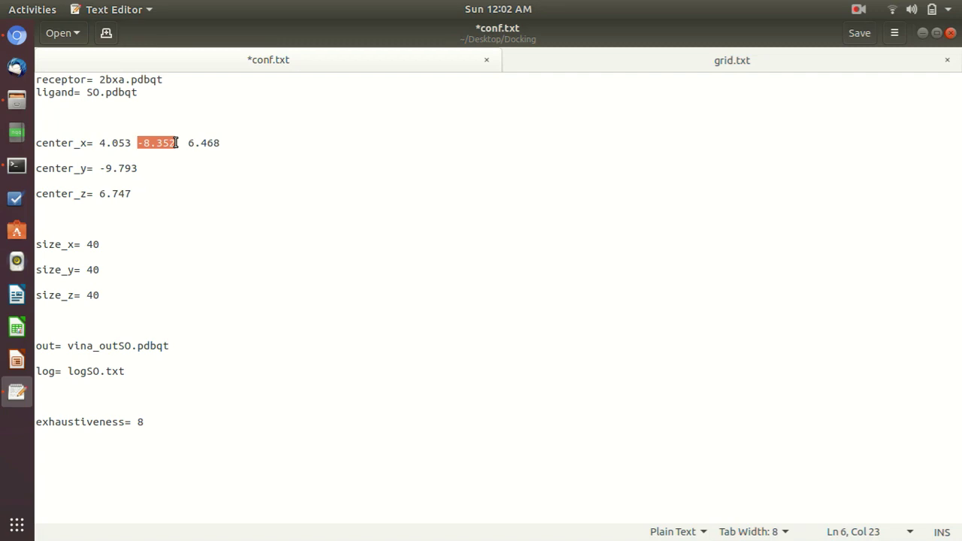
pyautogui.rightClick(152, 143)
pyautogui.click(171, 184)
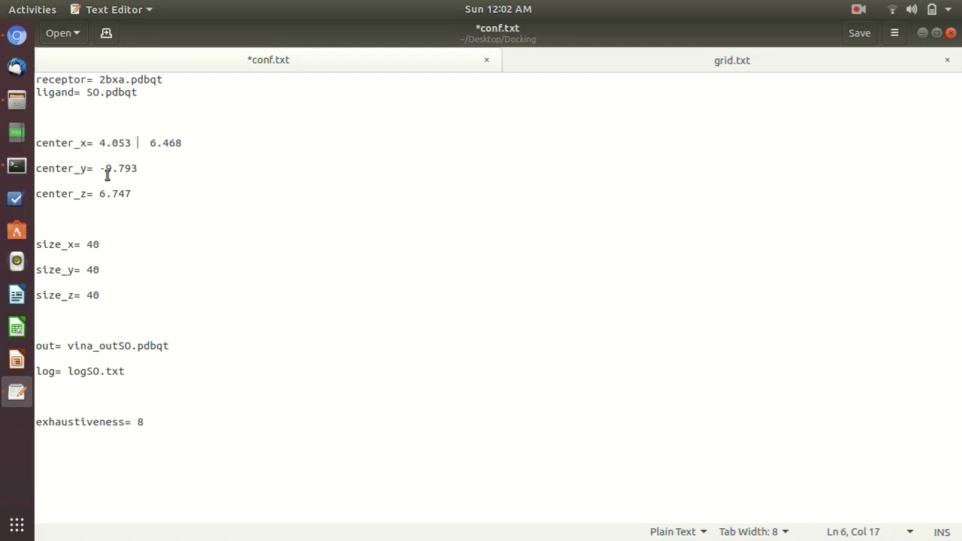
pyautogui.moveTo(101, 168); pyautogui.dragTo(138, 168)
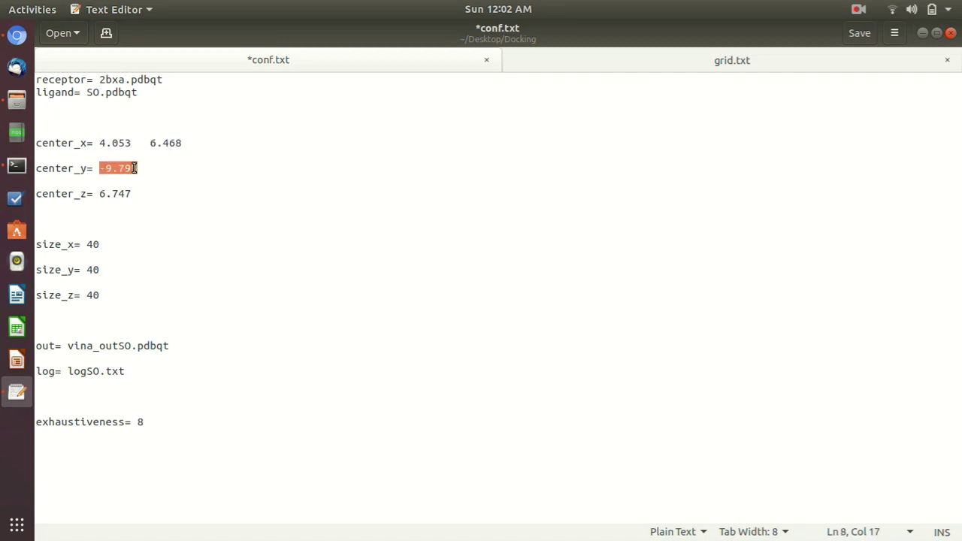
pyautogui.rightClick(134, 168)
pyautogui.click(154, 240)
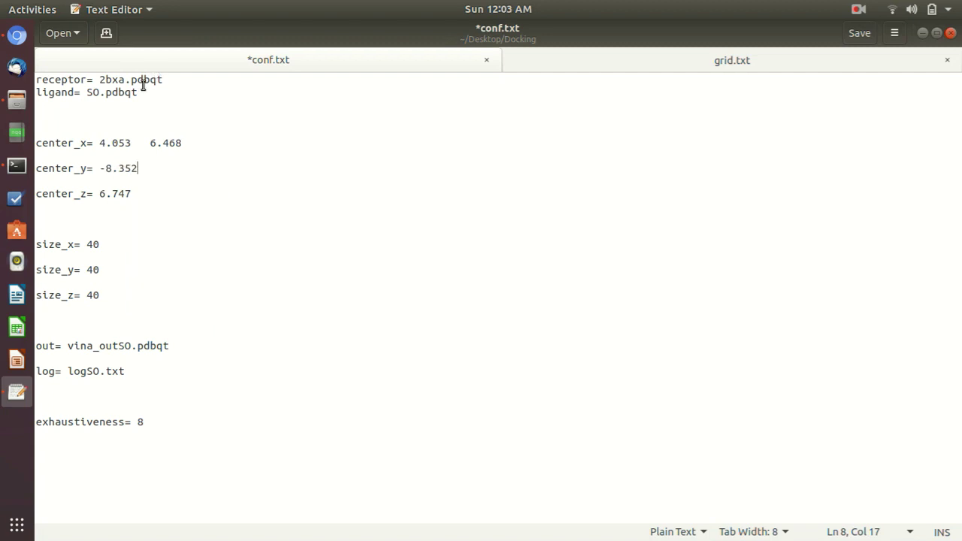
# Step: Move 6.468 out of the center_x line so that it replaces the center_z value
pyautogui.moveTo(150, 141); pyautogui.dragTo(193, 147)
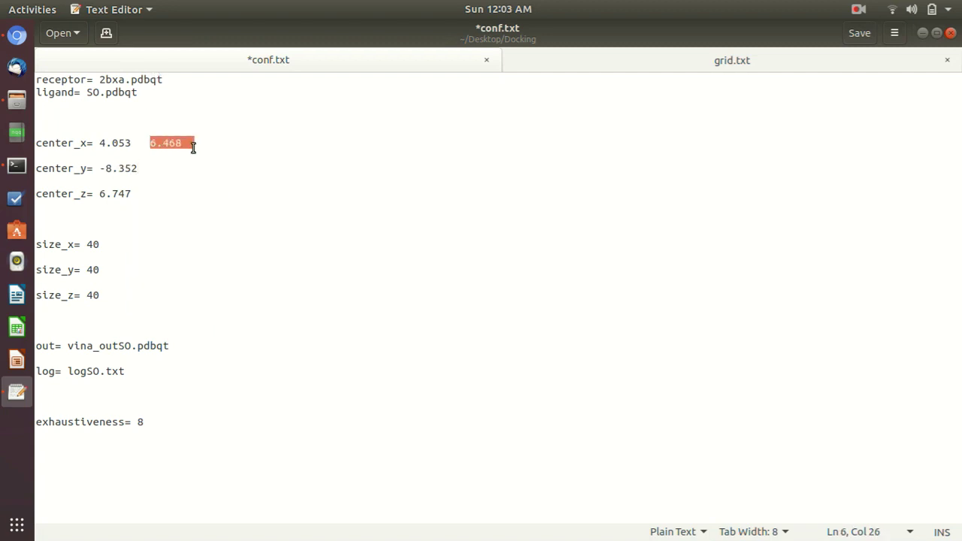
pyautogui.rightClick(184, 137)
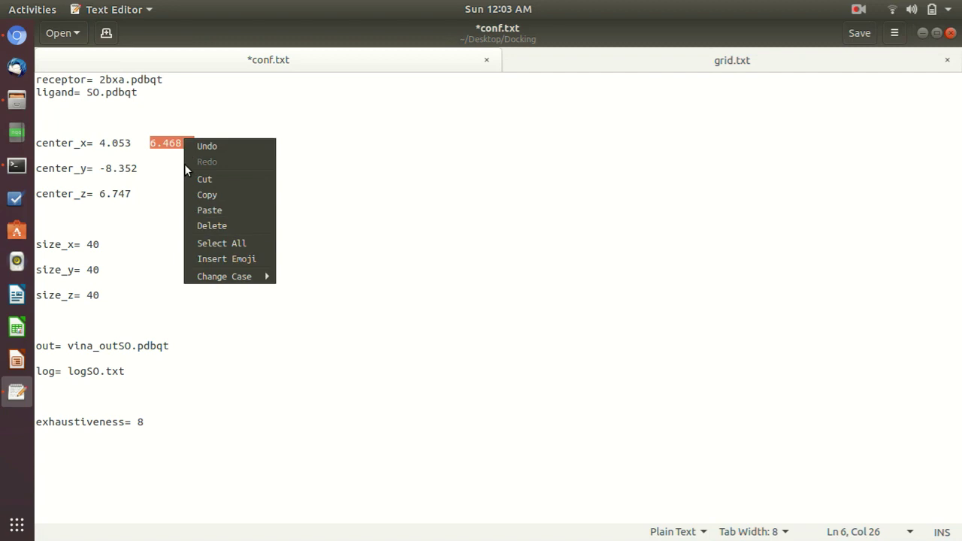
pyautogui.click(204, 178)
pyautogui.moveTo(98, 194); pyautogui.dragTo(131, 194)
pyautogui.rightClick(121, 193)
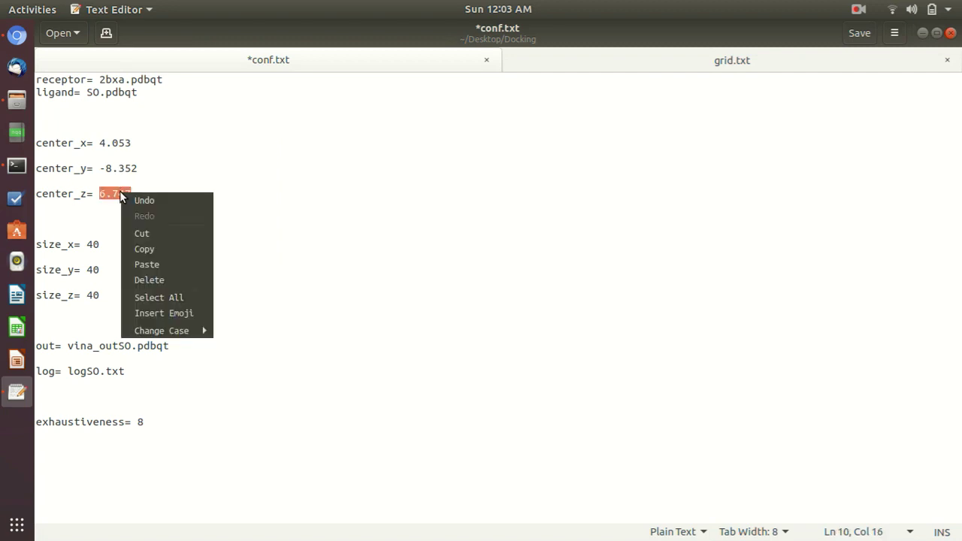
pyautogui.click(159, 264)
pyautogui.press('BackSpace')
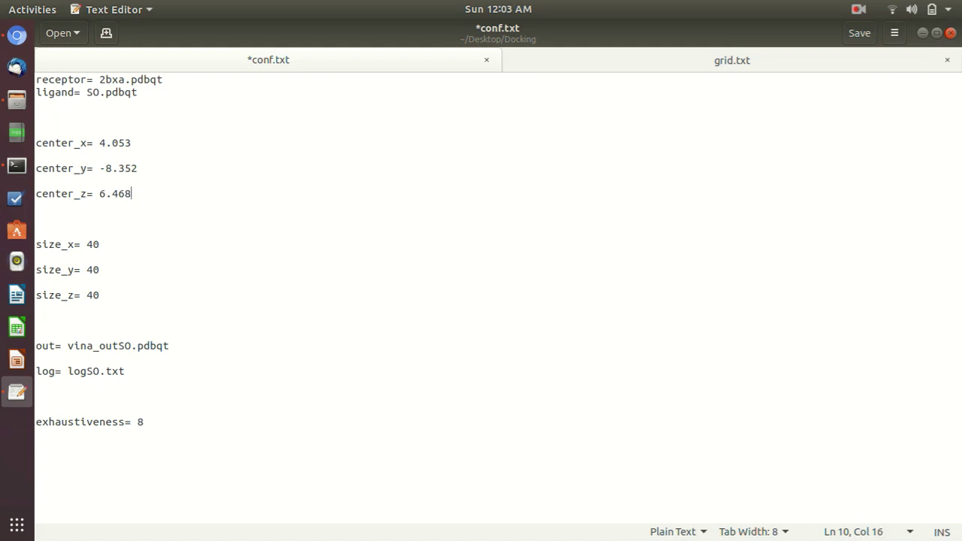
# Step: Check the size and out entries in conf.txt and copy the log file name logSO.txt
pyautogui.moveTo(128, 304); pyautogui.dragTo(76, 244)
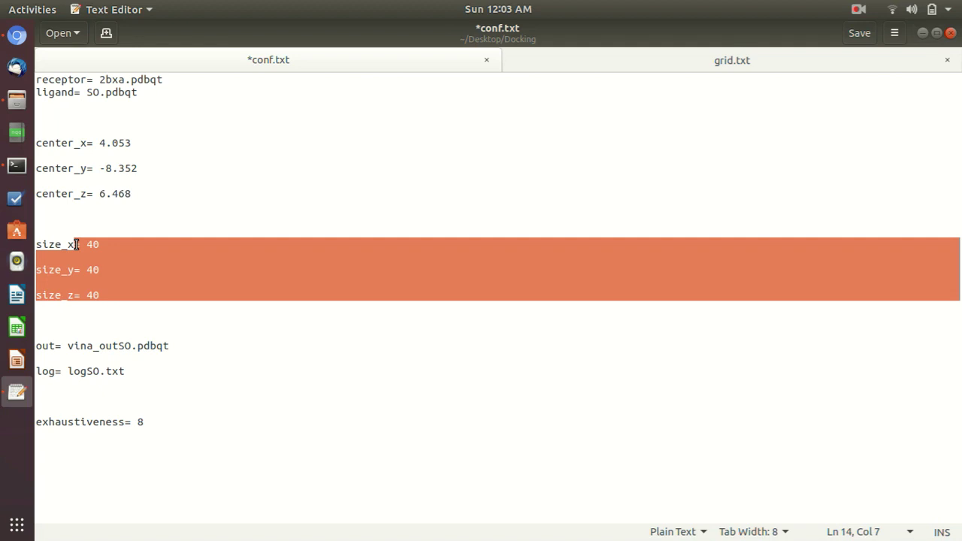
pyautogui.moveTo(73, 347); pyautogui.dragTo(251, 366)
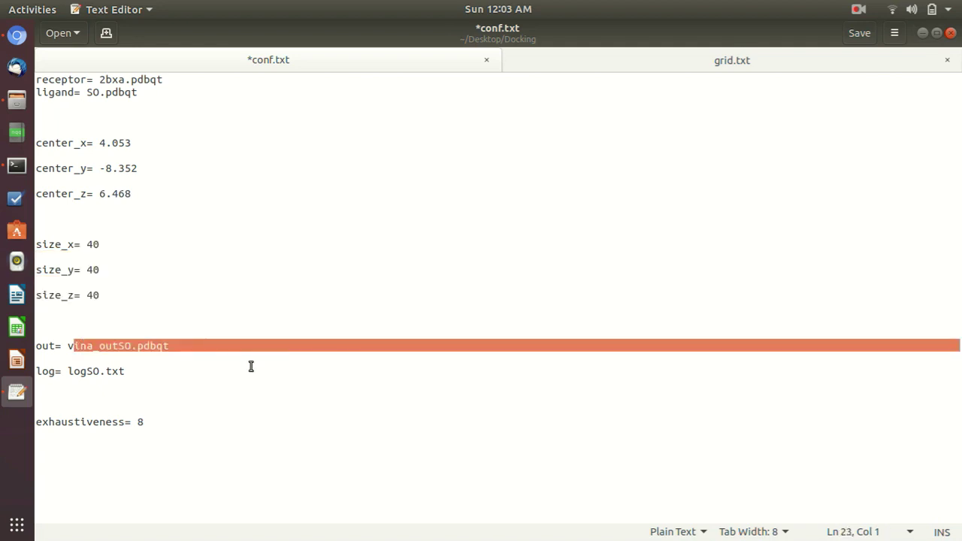
pyautogui.moveTo(69, 371); pyautogui.dragTo(125, 371)
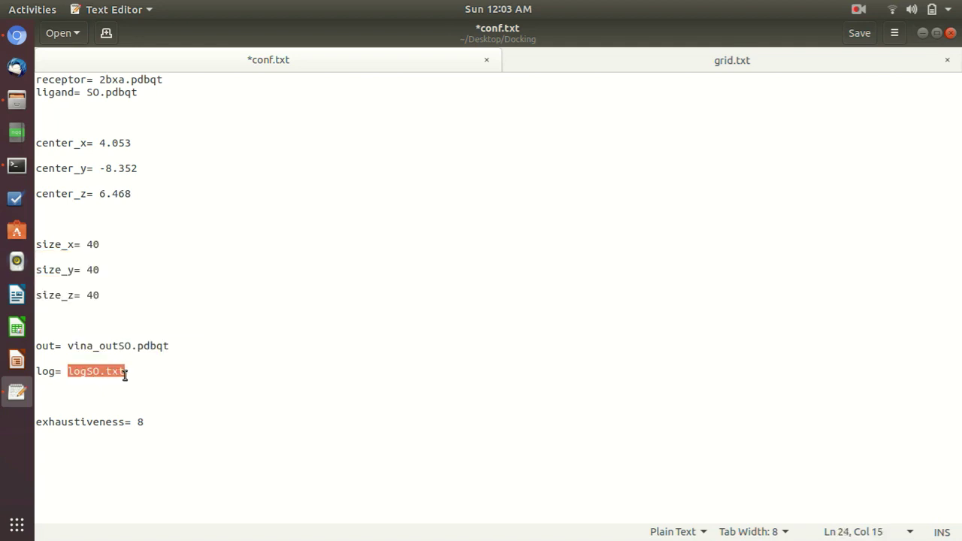
pyautogui.rightClick(118, 371)
pyautogui.click(146, 424)
pyautogui.click(175, 371)
# Step: Save conf.txt and close the text editor to return to the Docking folder
pyautogui.click(860, 34)
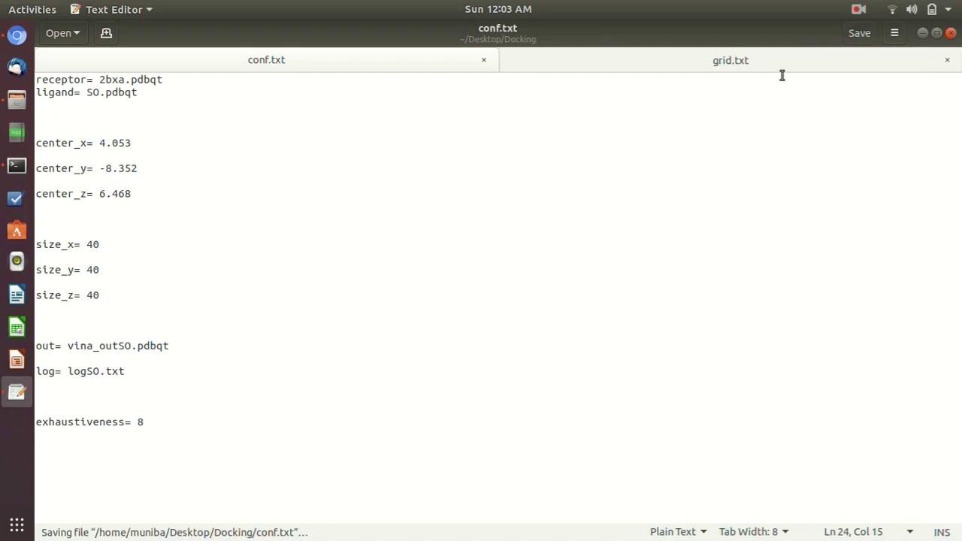
pyautogui.click(951, 34)
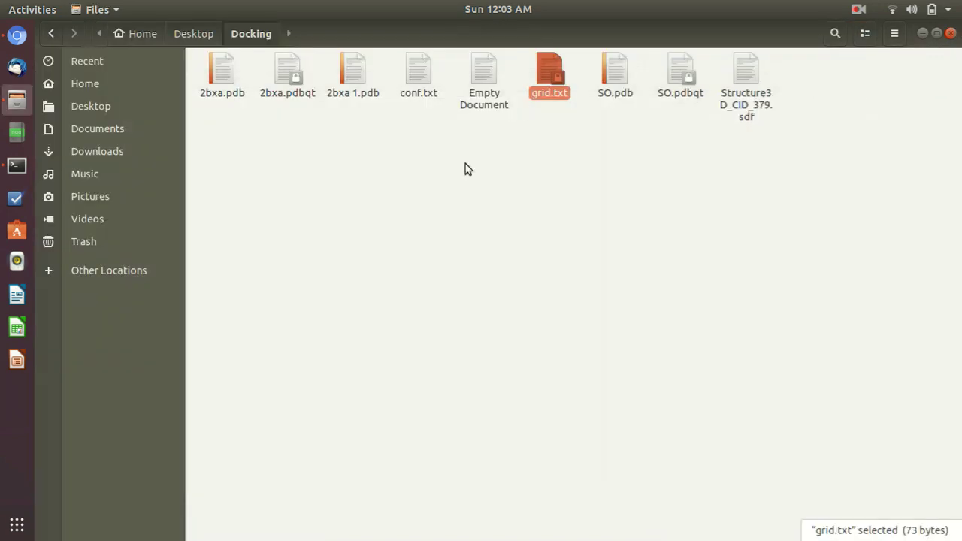
pyautogui.click(528, 240)
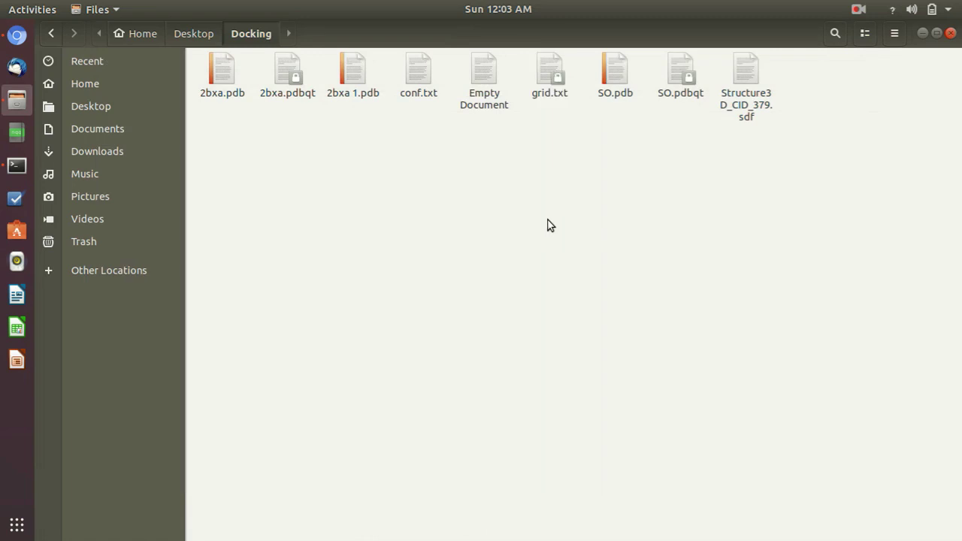
# Step: Run the docking in Terminal with the command vina --config conf.txt --log logSO.txt
pyautogui.click(16, 166)
pyautogui.moveTo(341, 70); pyautogui.dragTo(546, 141)
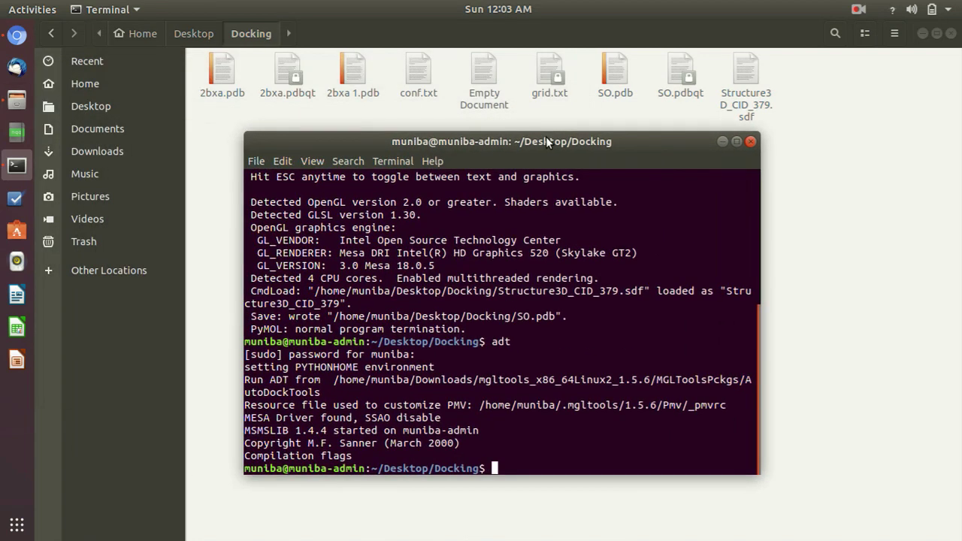
pyautogui.write('vina --config co')
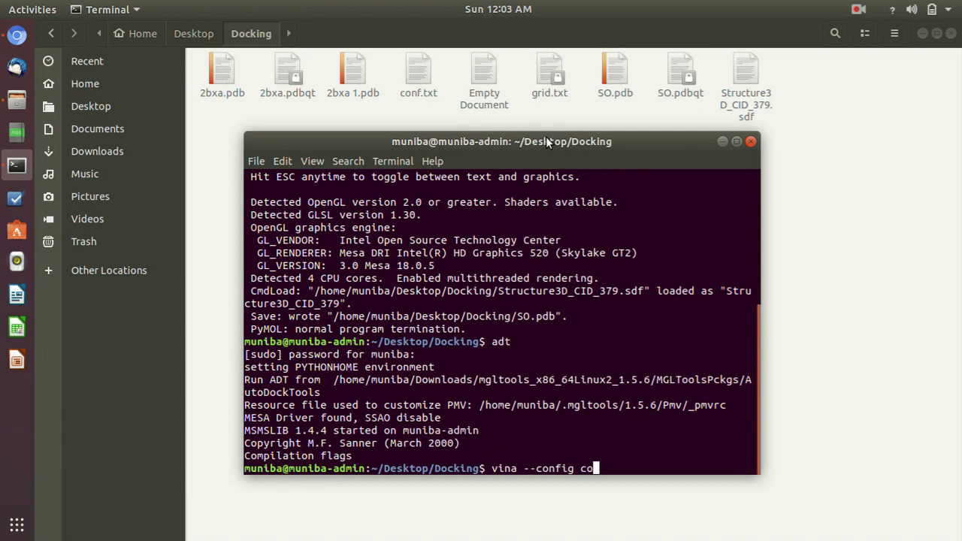
pyautogui.write('nf.txt --log logSO.txt')
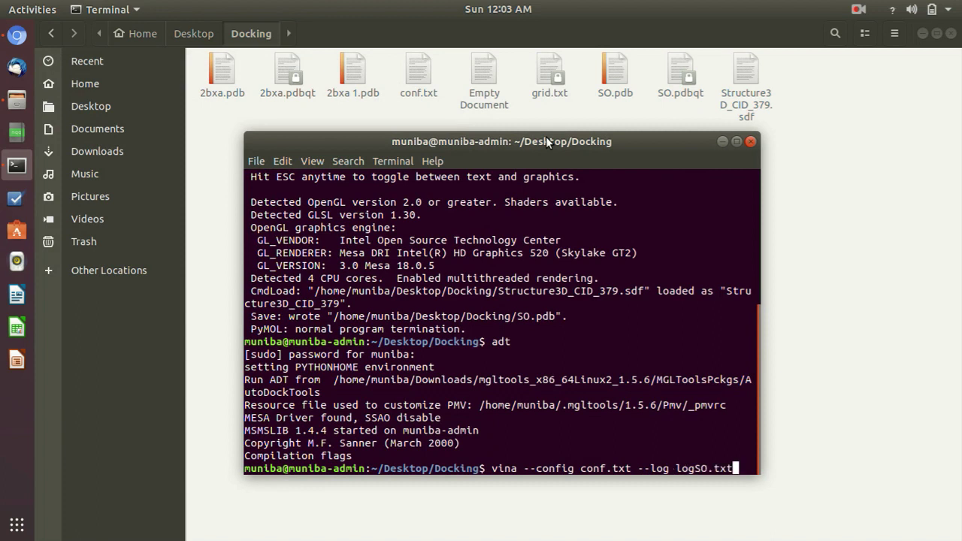
pyautogui.press('Return')
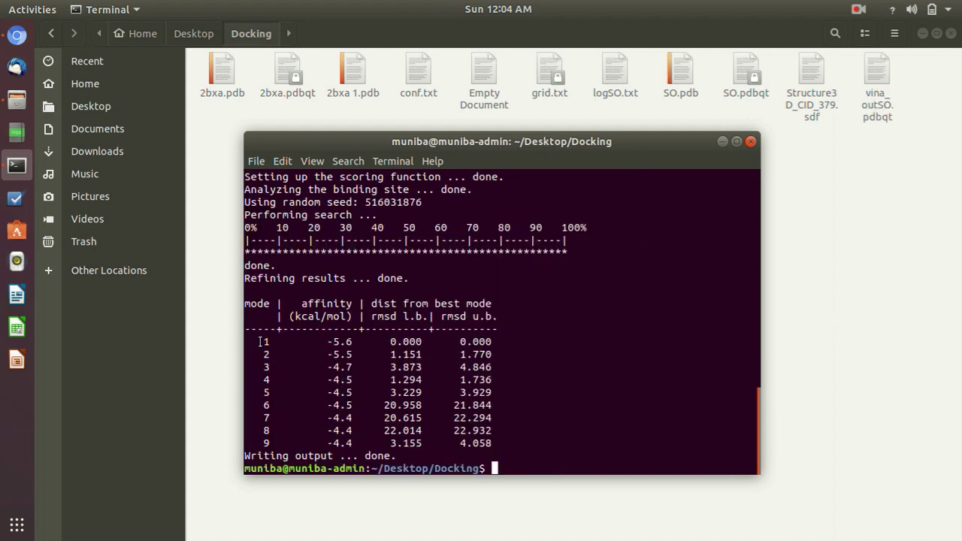
# Step: Examine the docking results table, especially the affinity and RMSD values of mode 1
pyautogui.moveTo(265, 341); pyautogui.dragTo(502, 443)
pyautogui.click(503, 443)
pyautogui.moveTo(327, 341); pyautogui.dragTo(500, 343)
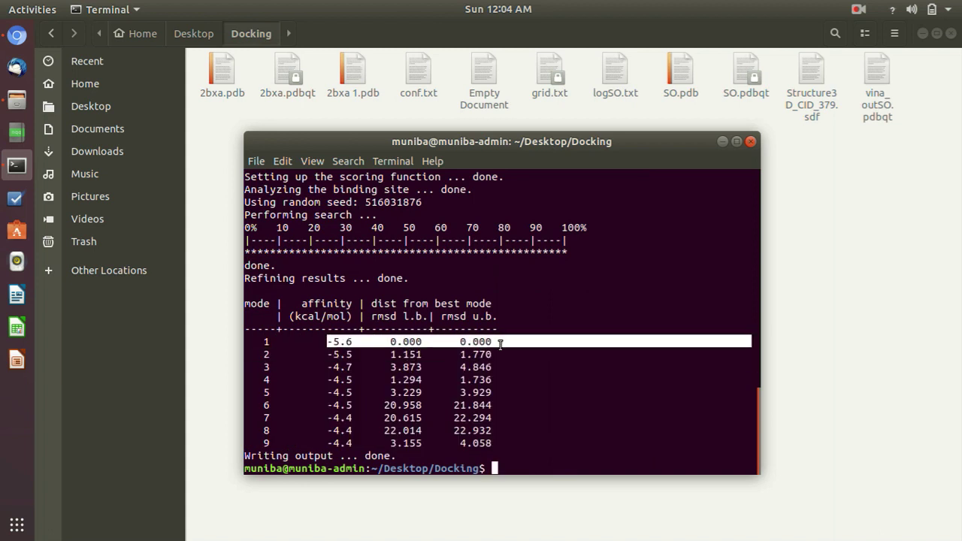
pyautogui.click(499, 340)
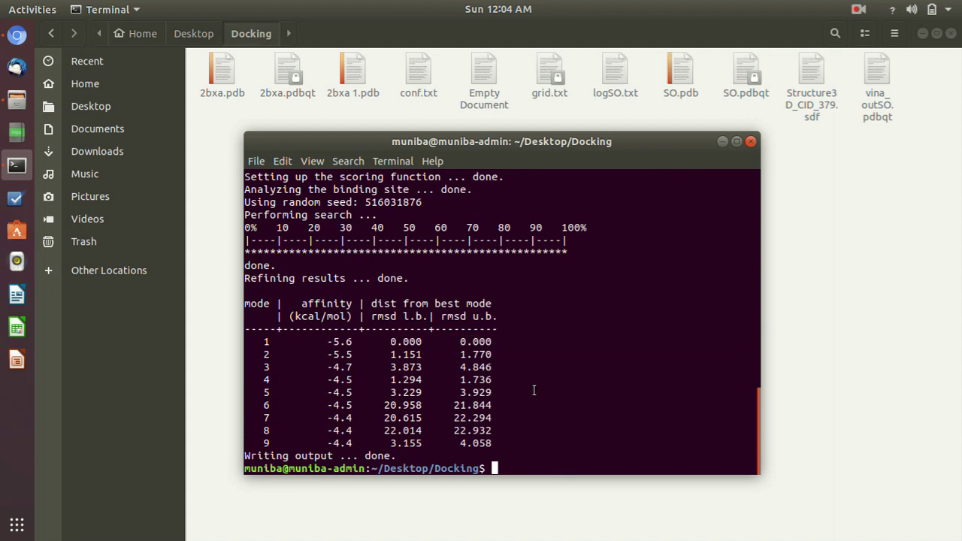
# Step: Launch PyMOL from Terminal and open the receptor file 2bxa.pdb from the Docking folder
pyautogui.write('pymol')
pyautogui.press('Return')
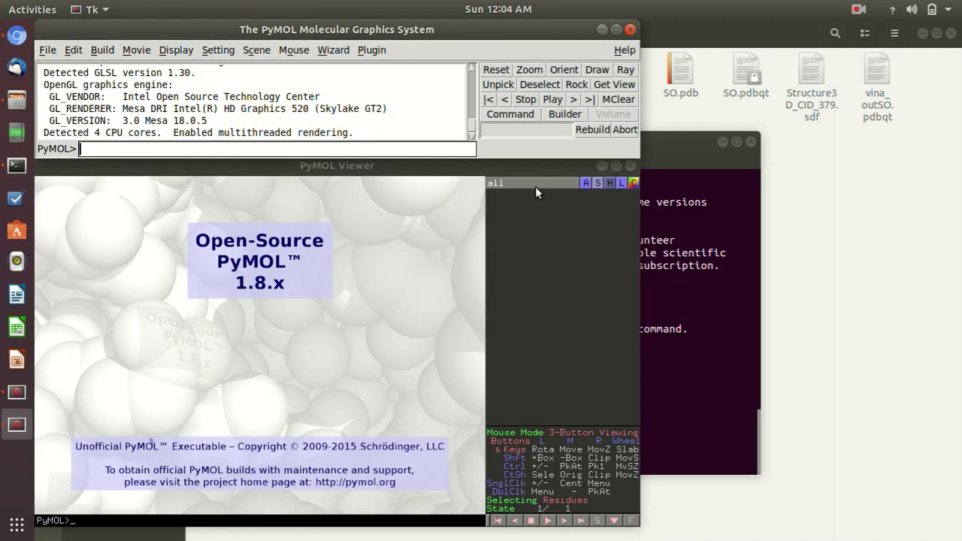
pyautogui.click(47, 49)
pyautogui.click(60, 76)
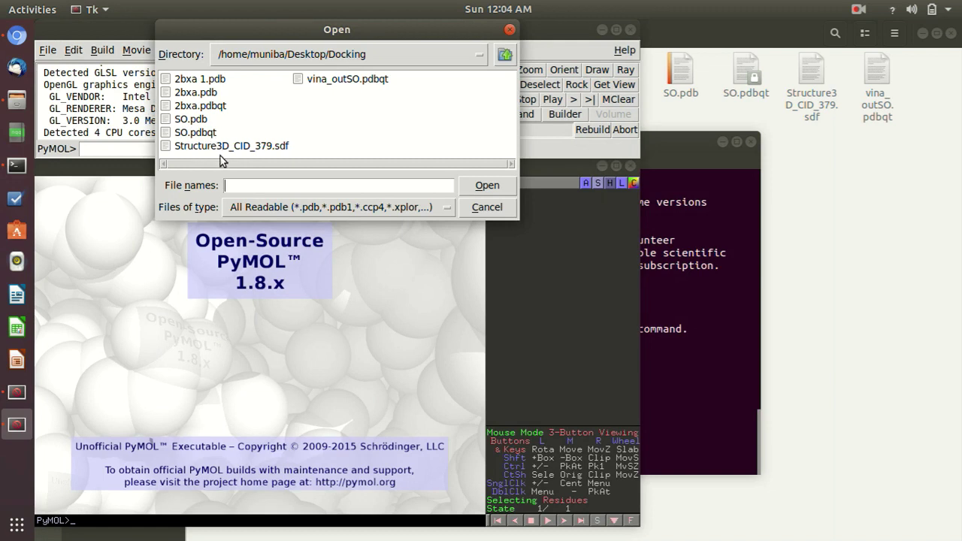
pyautogui.click(201, 92)
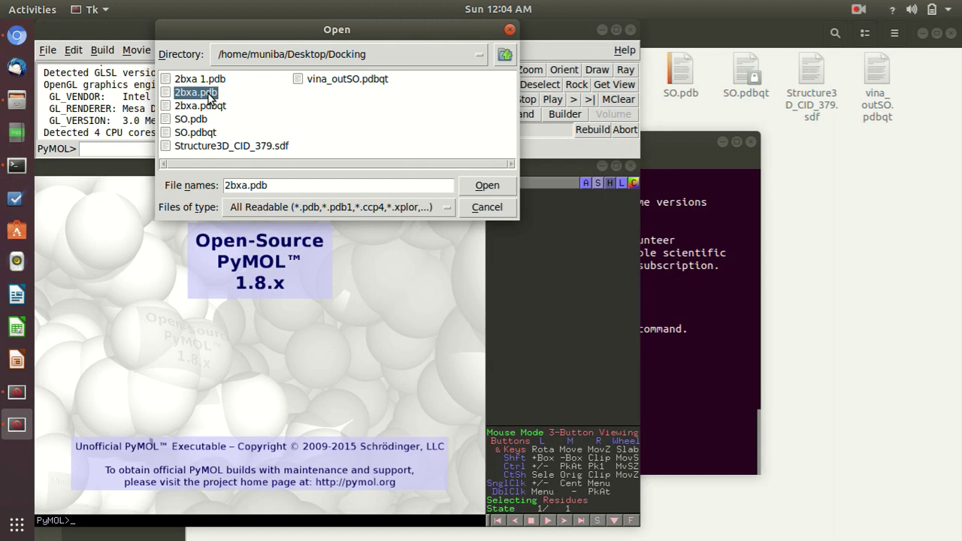
pyautogui.click(485, 185)
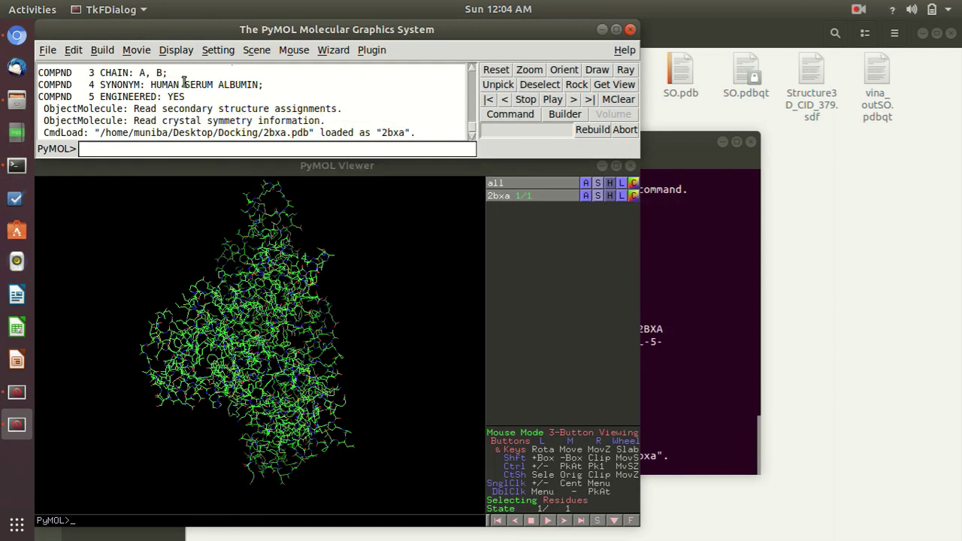
# Step: Load the docked poses from vina_outSO.pdbqt alongside the 2bxa receptor
pyautogui.click(47, 52)
pyautogui.click(71, 79)
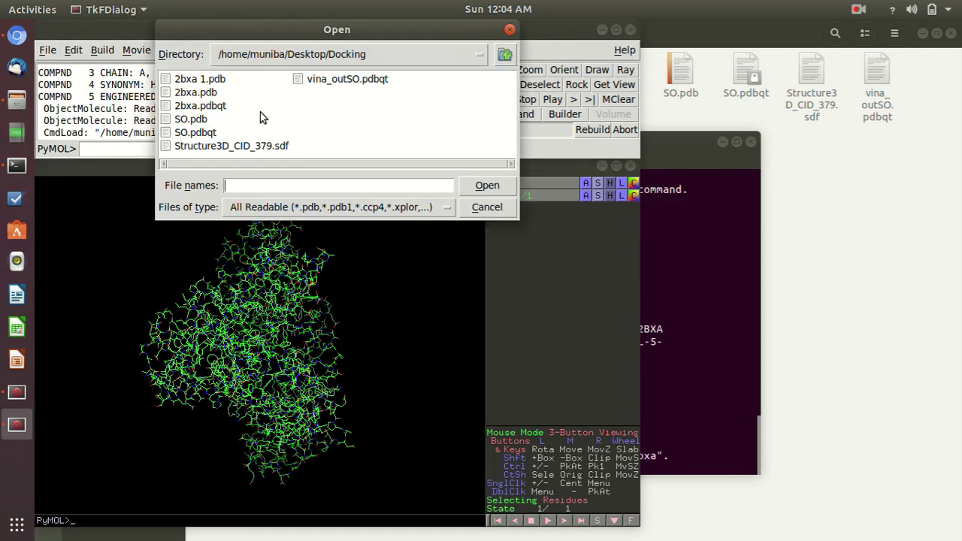
pyautogui.click(331, 80)
pyautogui.click(481, 187)
# Step: Apply the ligand sites cartoon preset to all loaded objects
pyautogui.moveTo(321, 369); pyautogui.dragTo(304, 298)
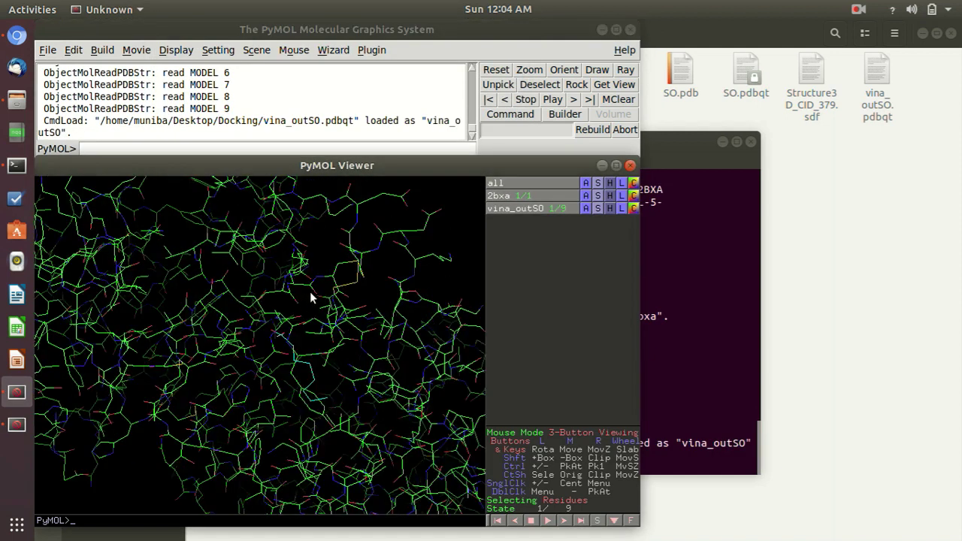
pyautogui.click(585, 184)
pyautogui.moveTo(563, 238)
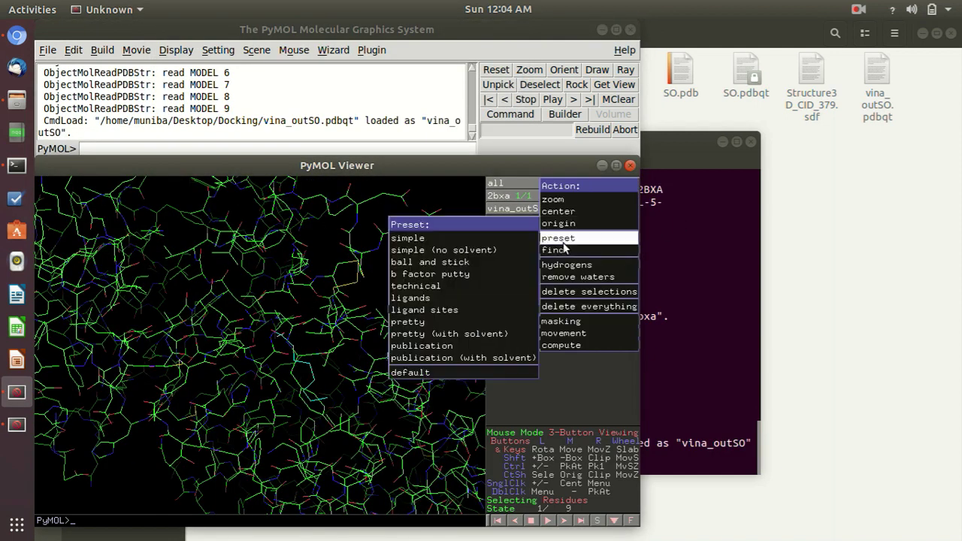
pyautogui.moveTo(427, 311)
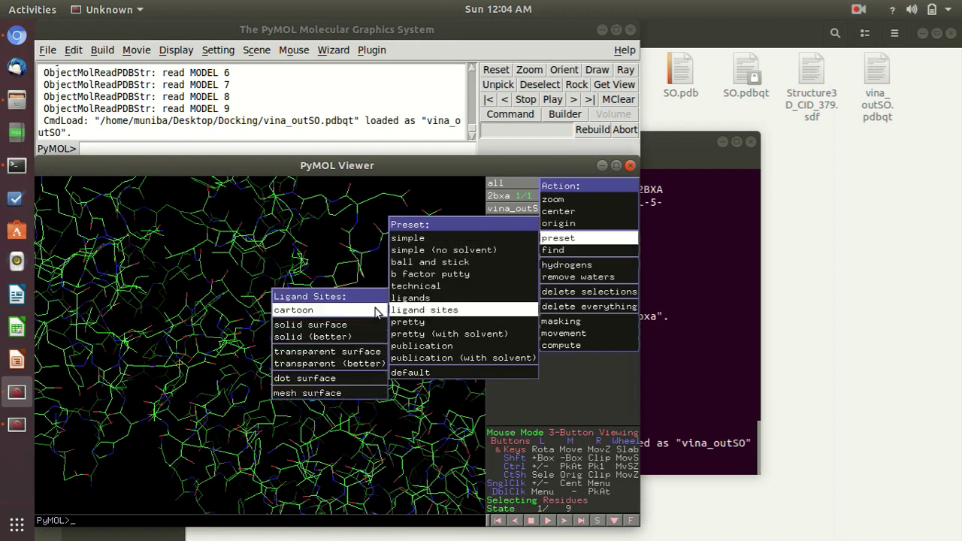
pyautogui.click(381, 311)
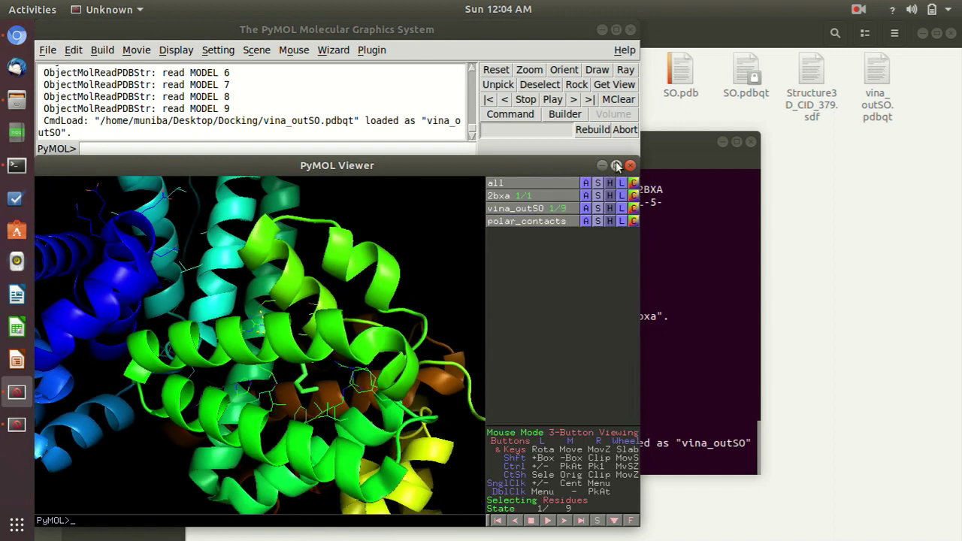
# Step: Maximize the PyMOL Viewer, select the docked ligand in the binding site and advance to its second pose
pyautogui.click(615, 164)
pyautogui.moveTo(432, 342); pyautogui.dragTo(666, 392)
pyautogui.click(505, 261)
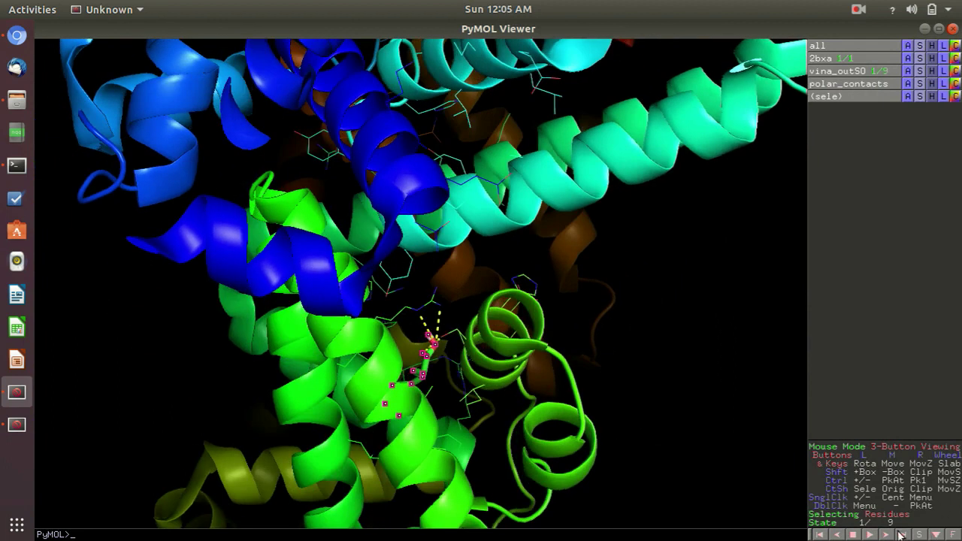
pyautogui.press('Right')
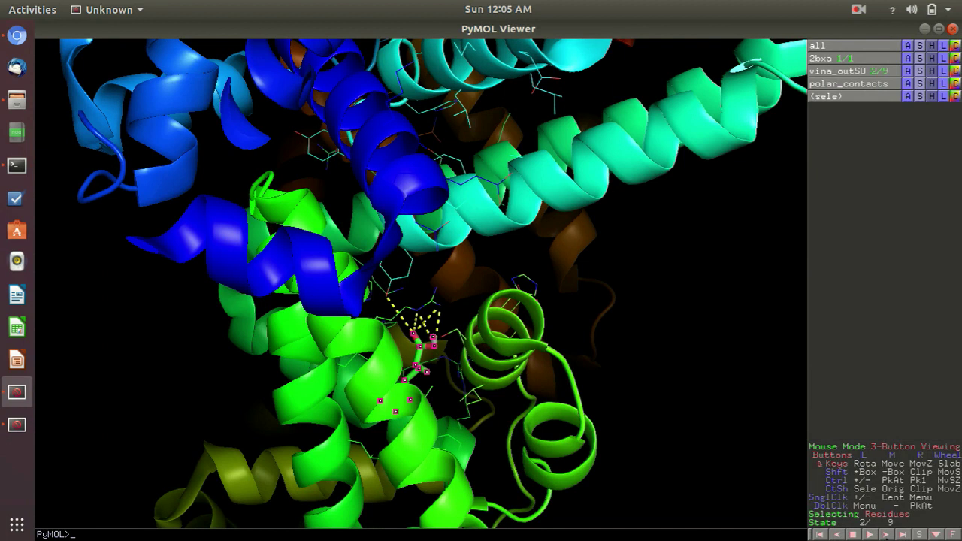
# Step: Examine the second docked pose and its polar contacts with the 2bxa receptor from another angle
pyautogui.moveTo(472, 377); pyautogui.dragTo(415, 353)
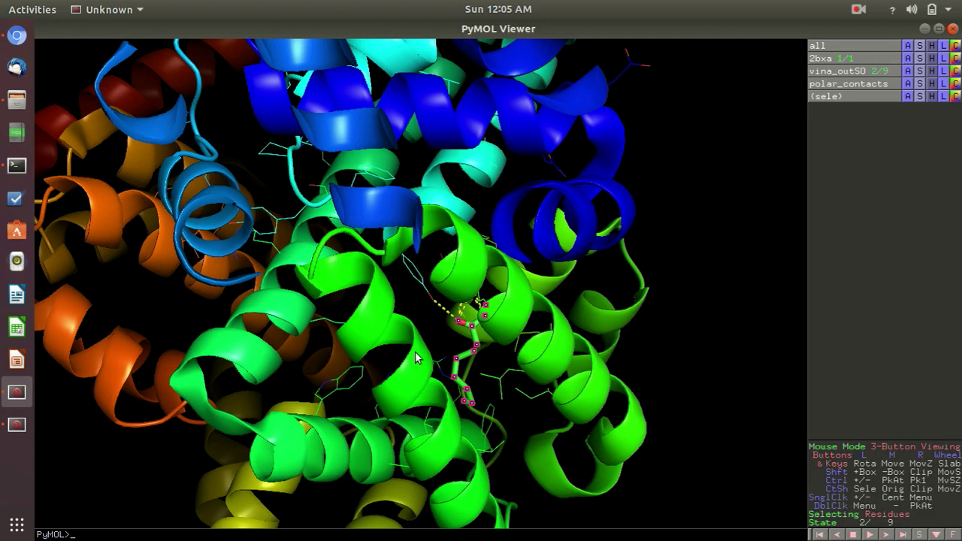
# Step: Open Empty Document from the Docking folder in Text Editor, review its Facebook page and contact e-mail lines, and return to the folder
pyautogui.click(16, 98)
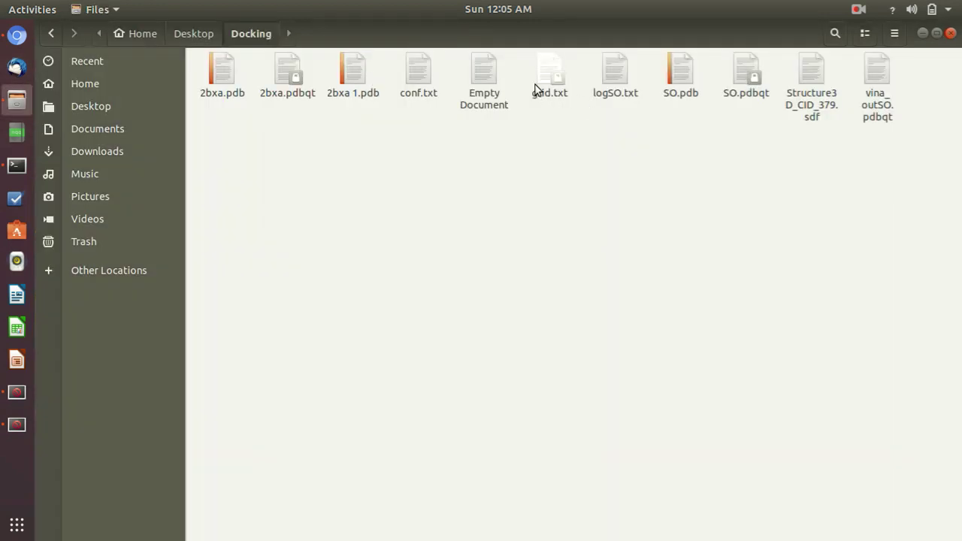
pyautogui.doubleClick(476, 78)
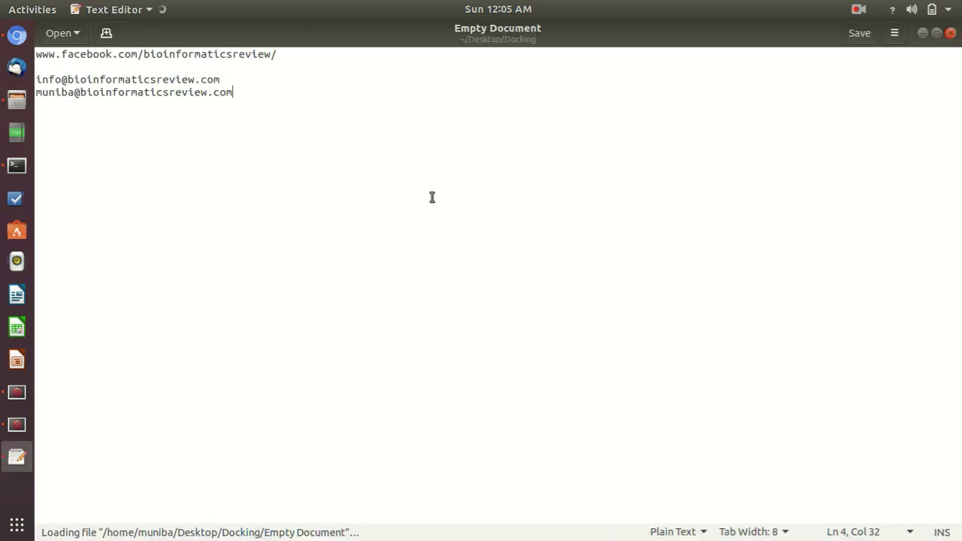
pyautogui.moveTo(43, 78); pyautogui.dragTo(260, 97)
pyautogui.click(238, 98)
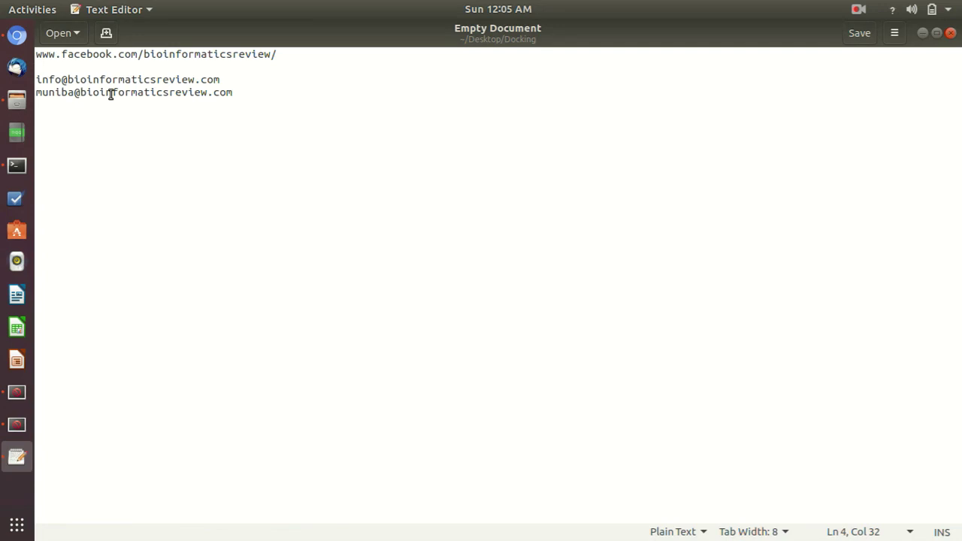
pyautogui.tripleClick(308, 57)
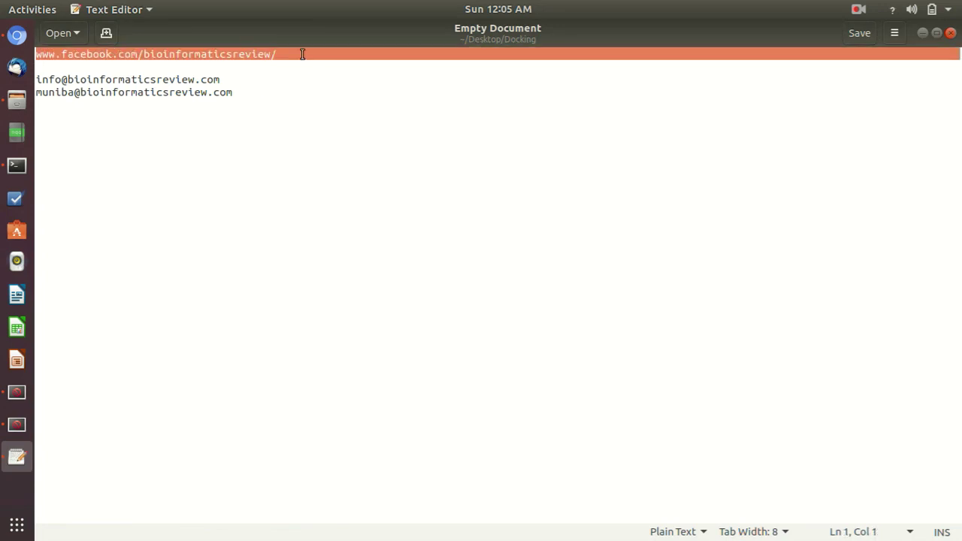
pyautogui.click(305, 57)
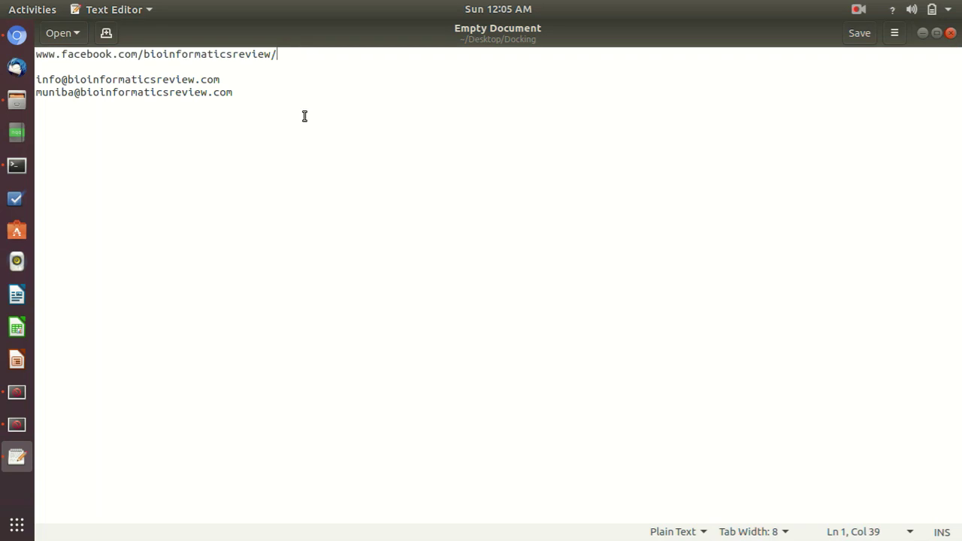
pyautogui.click(17, 99)
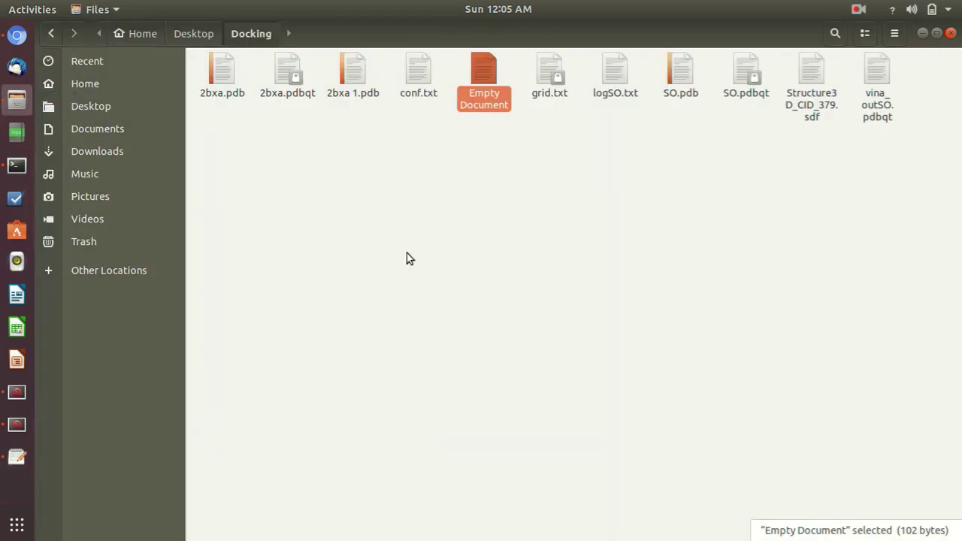